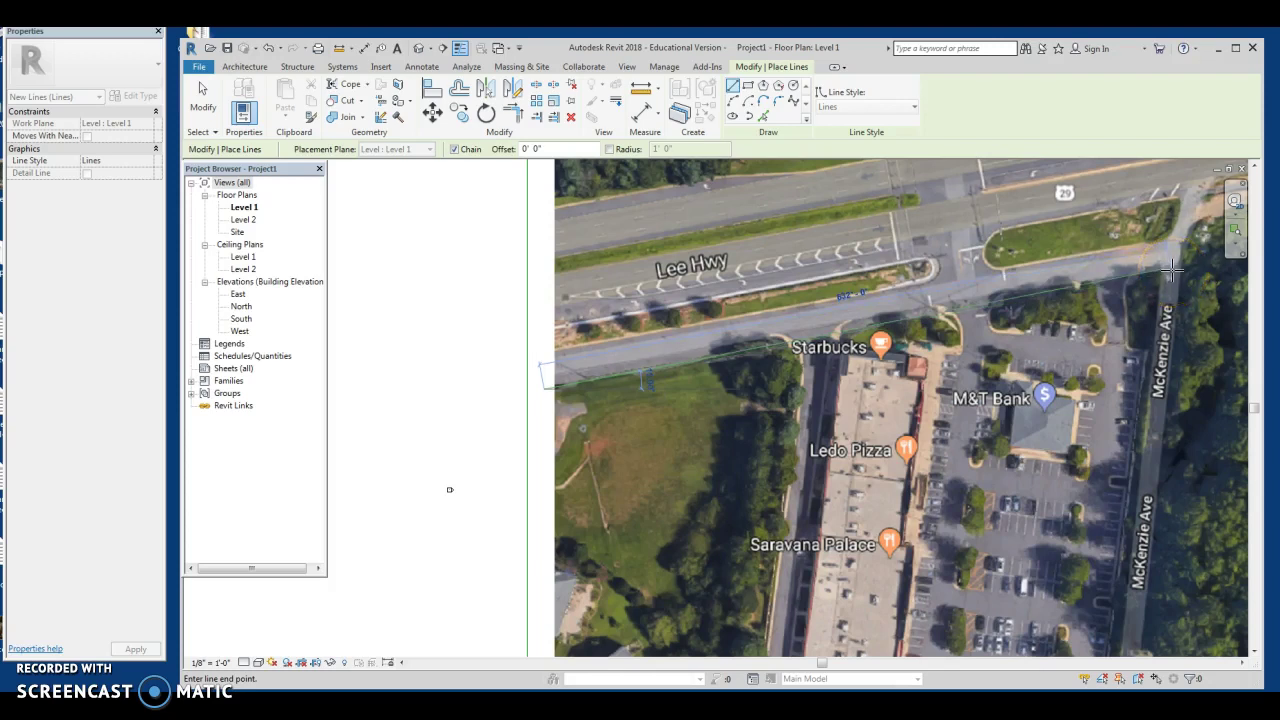
Step: Draw two model lines along the south edge of the Lee Hwy service road, from the image's west edge to McKenzie Ave
{"action": "left_click_drag", "start_coordinate": [835, 298], "coordinate": [553, 371]}
{"action": "left_click", "coordinate": [697, 120]}
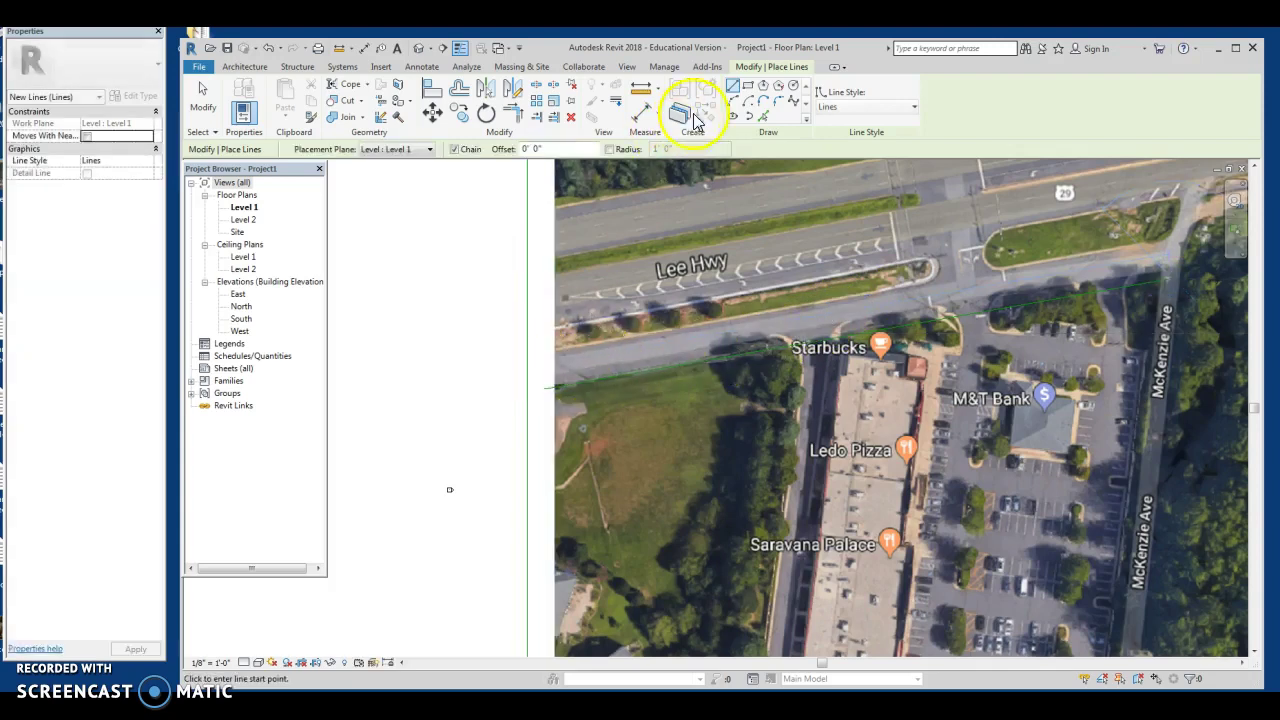
{"action": "left_click", "coordinate": [731, 88]}
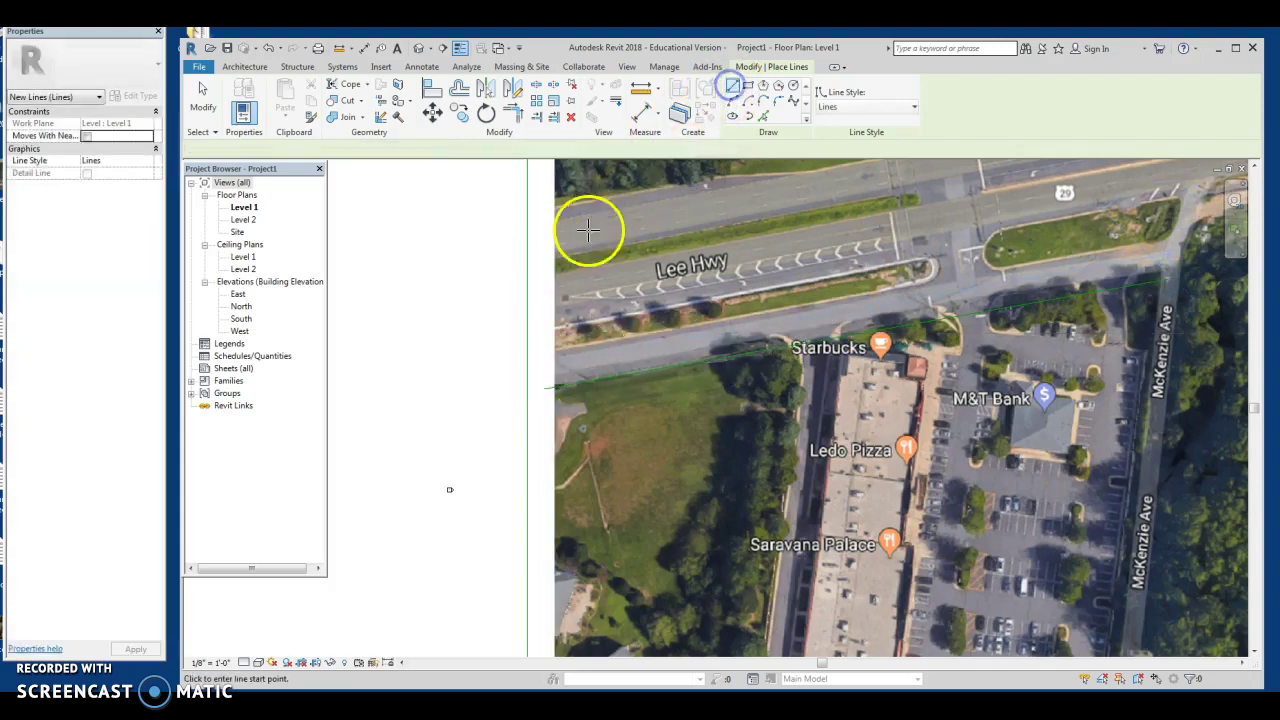
{"action": "left_click", "coordinate": [557, 376]}
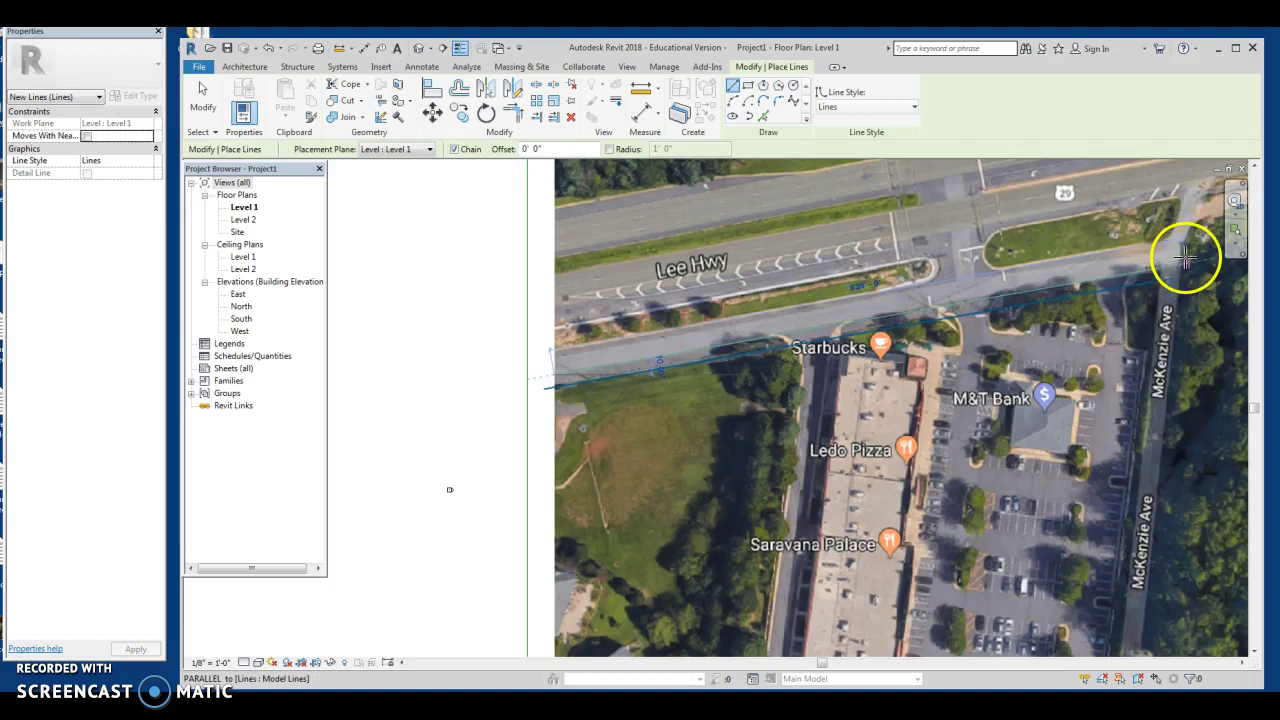
{"action": "left_click", "coordinate": [1107, 298]}
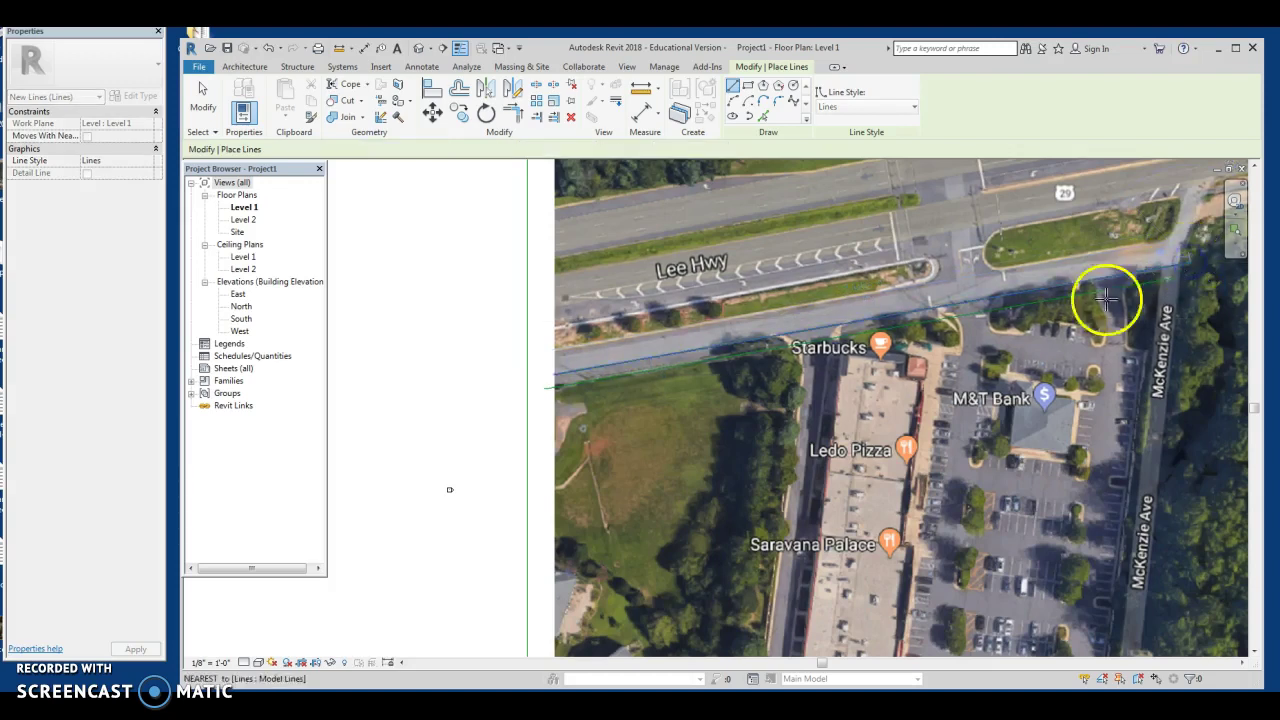
Step: Trace the strip building's north edge, about 92 ft, and its upper east side, about 188 ft, down to Saravana Palace
{"action": "right_click", "coordinate": [1033, 398]}
{"action": "middle_click_drag", "start_coordinate": [1044, 410], "coordinate": [1024, 371]}
{"action": "scroll", "coordinate": [1005, 315], "scroll_direction": "down", "scroll_amount": 1}
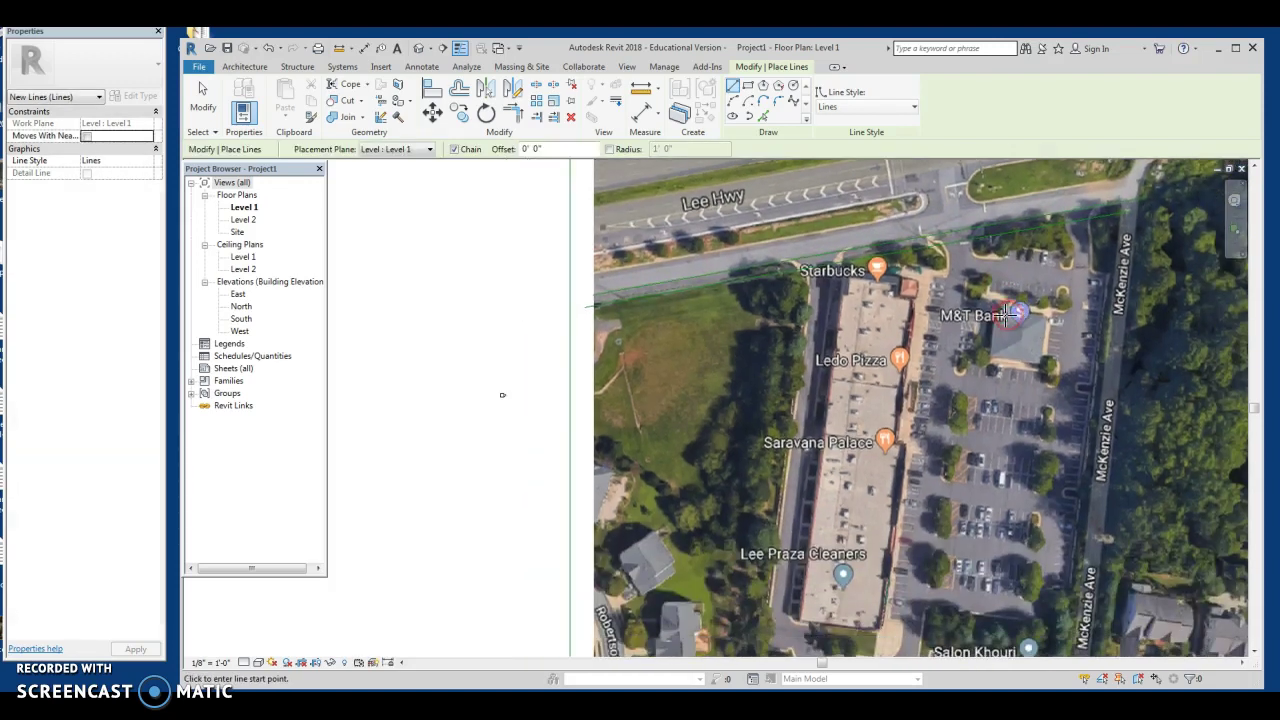
{"action": "left_click", "coordinate": [733, 88]}
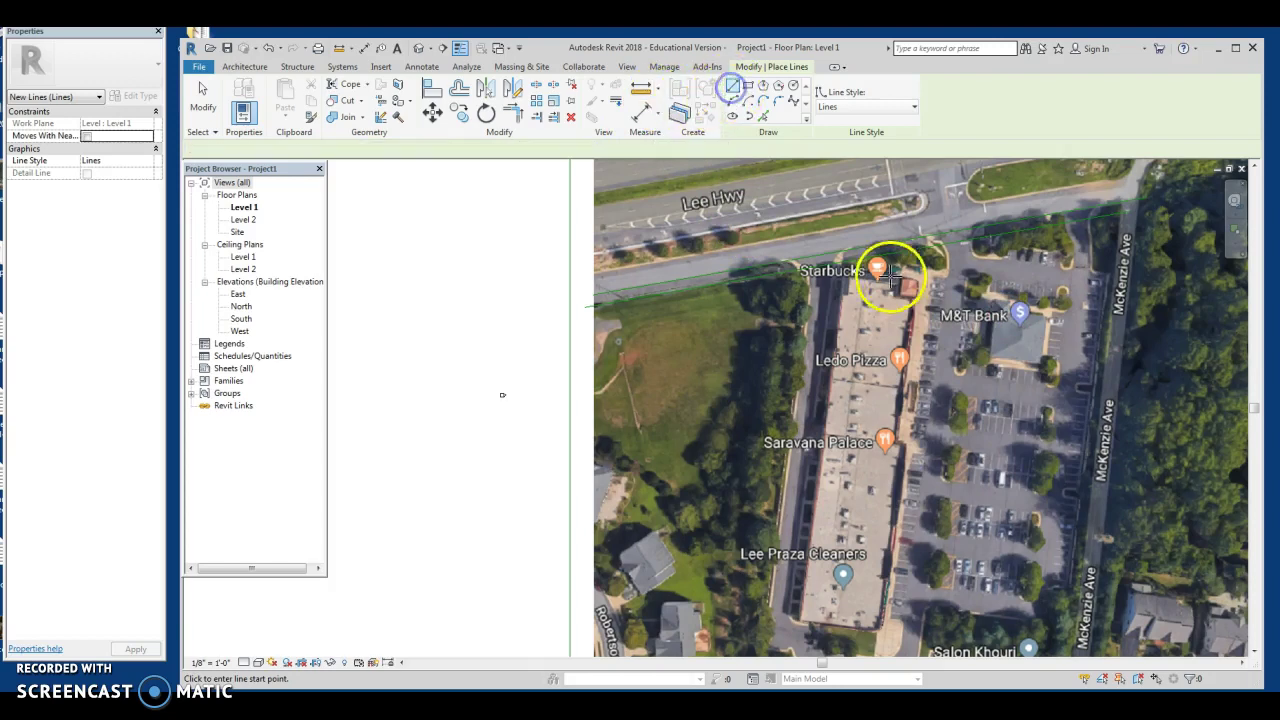
{"action": "left_click", "coordinate": [836, 278]}
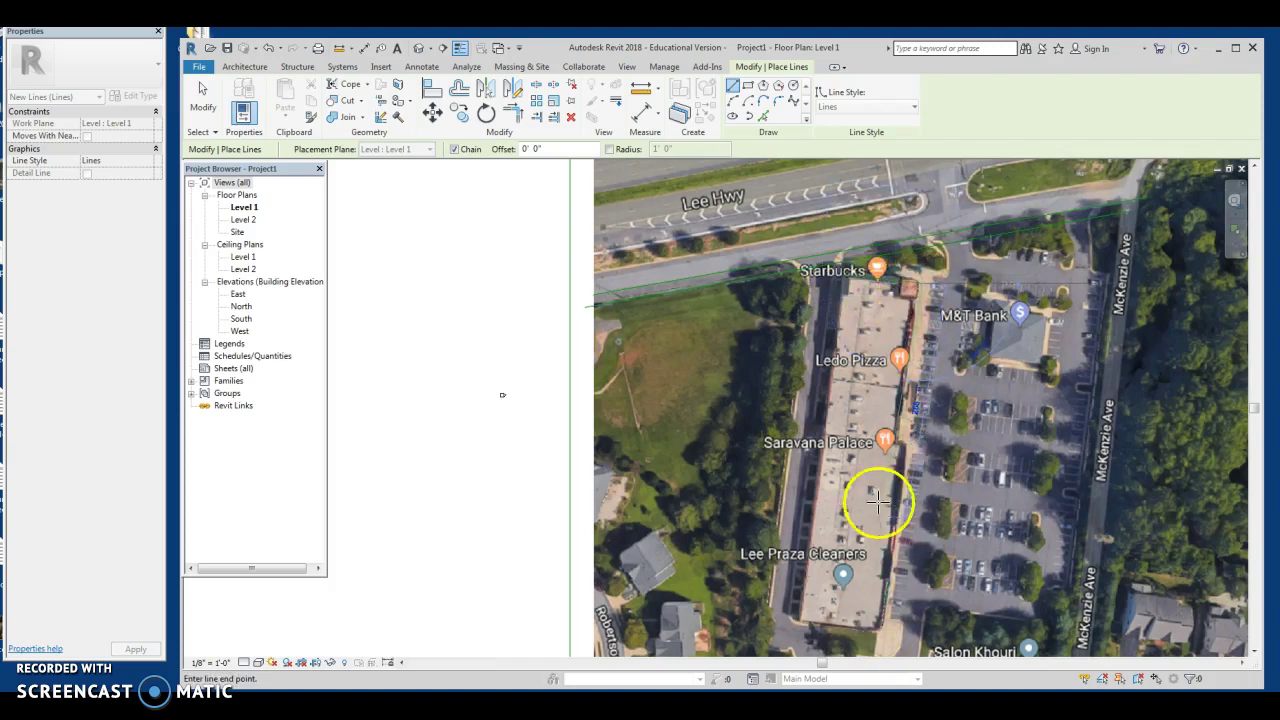
{"action": "left_click", "coordinate": [900, 446]}
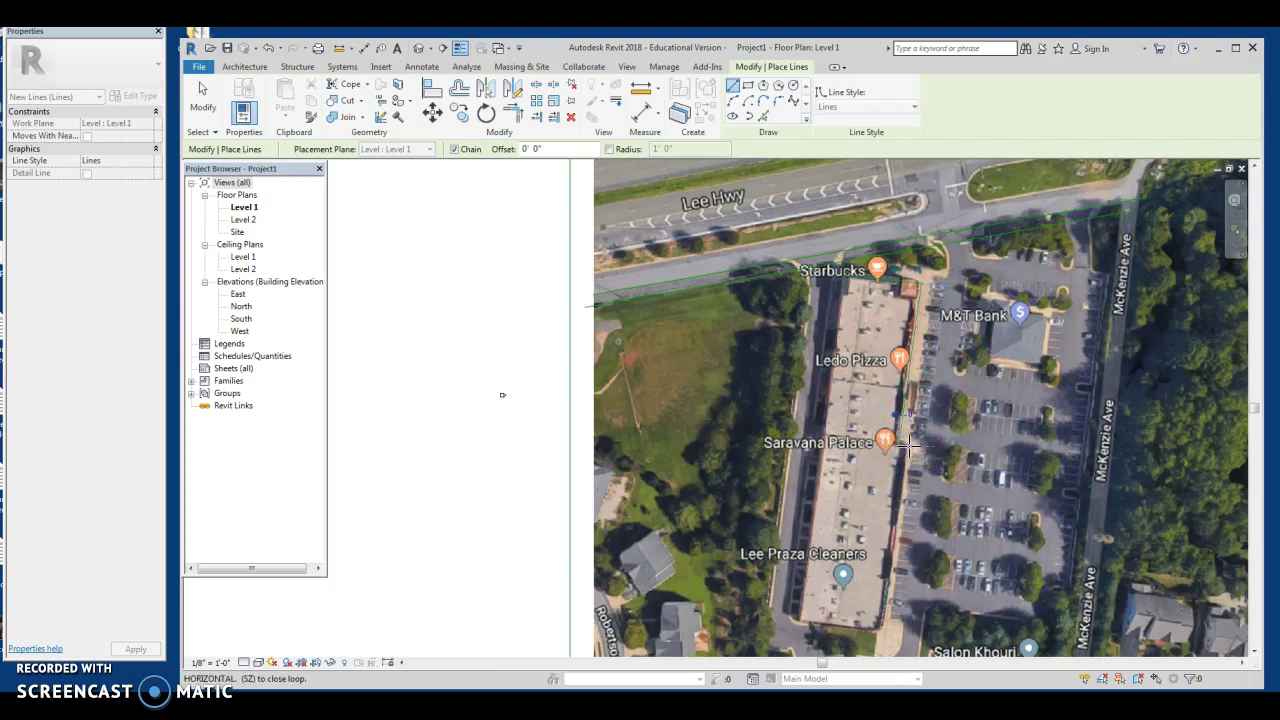
Step: Complete the building outline with the small jog, the lower east side, the south edge and a west side about 404 ft long
{"action": "scroll", "coordinate": [907, 446], "scroll_direction": "up", "scroll_amount": 3}
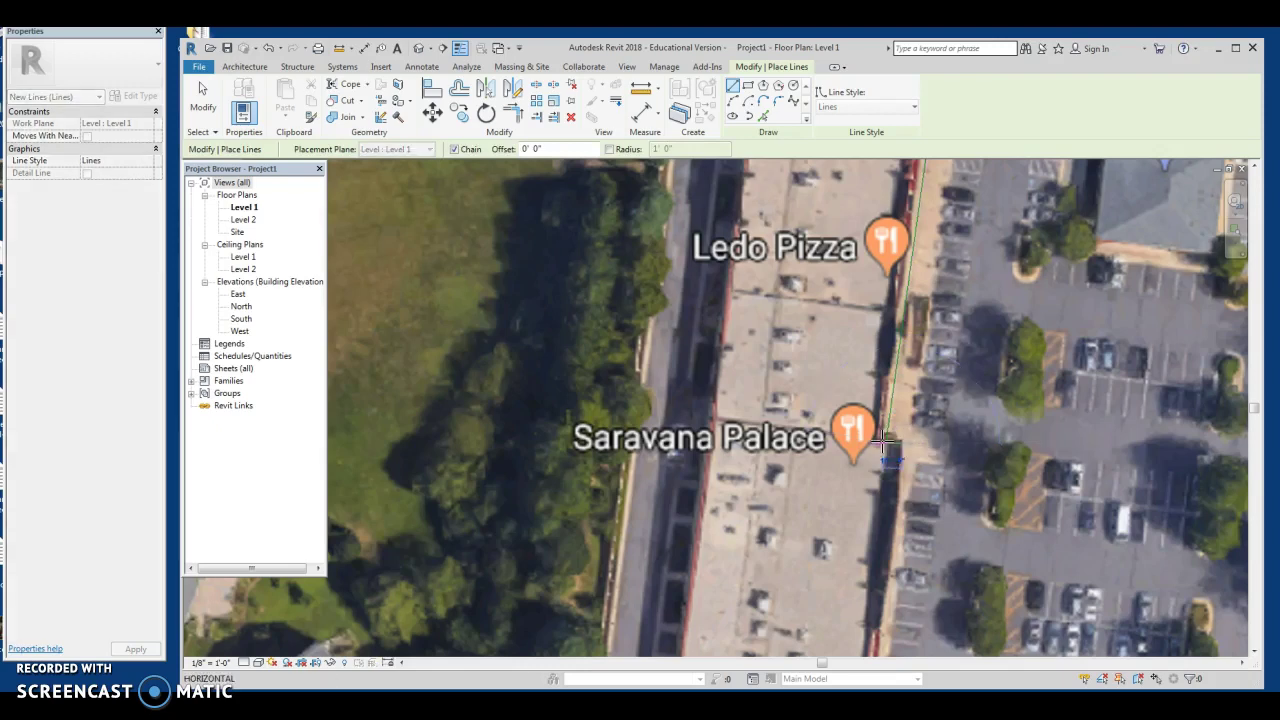
{"action": "scroll", "coordinate": [895, 440], "scroll_direction": "down", "scroll_amount": 4}
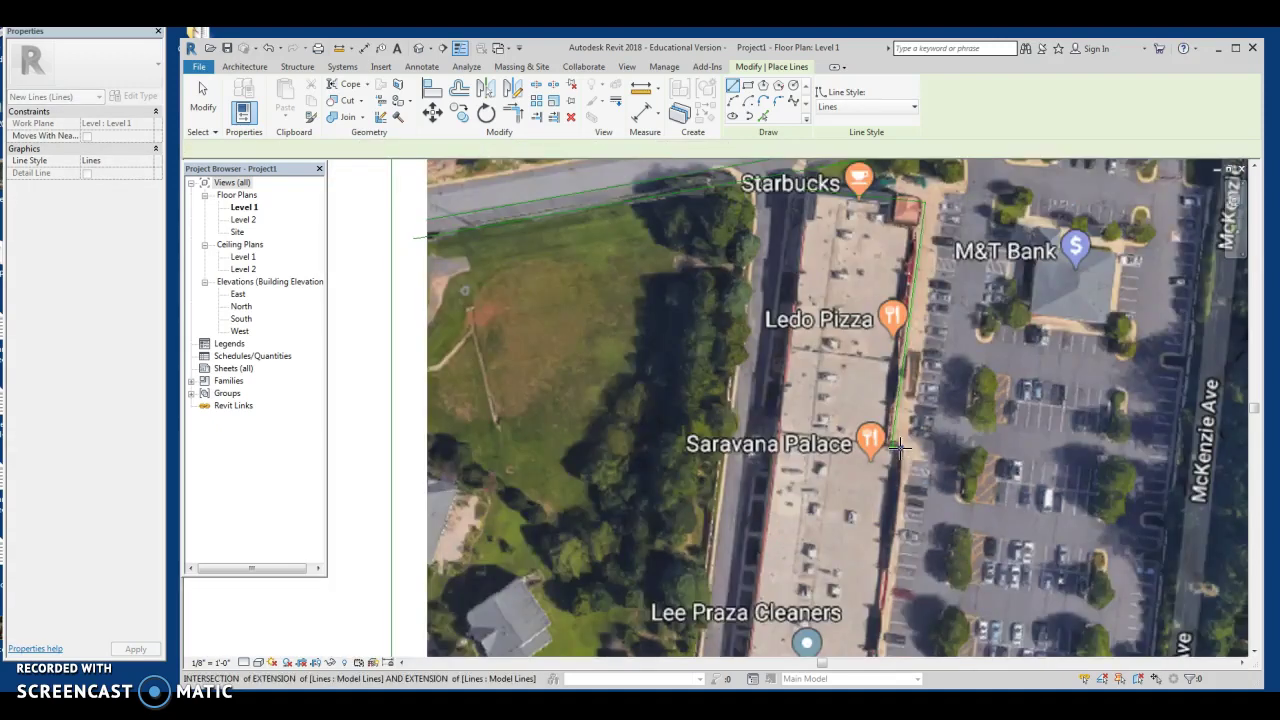
{"action": "left_click", "coordinate": [897, 420]}
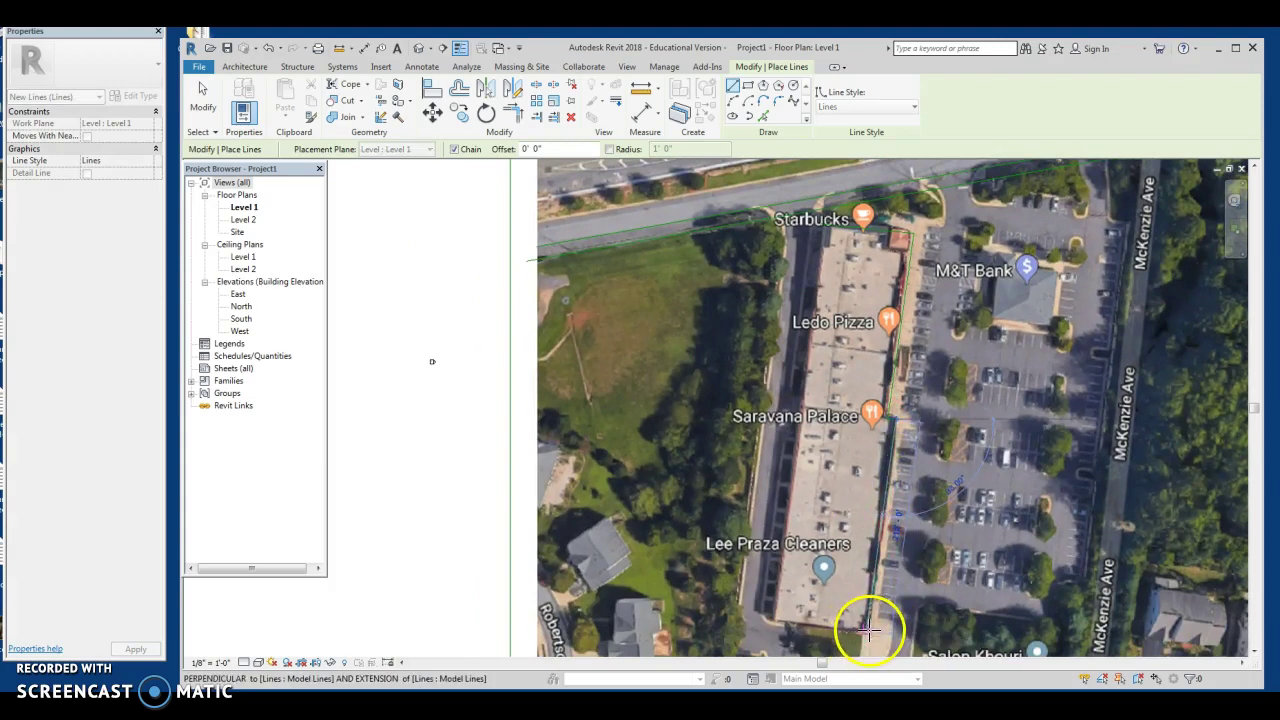
{"action": "left_click", "coordinate": [869, 630]}
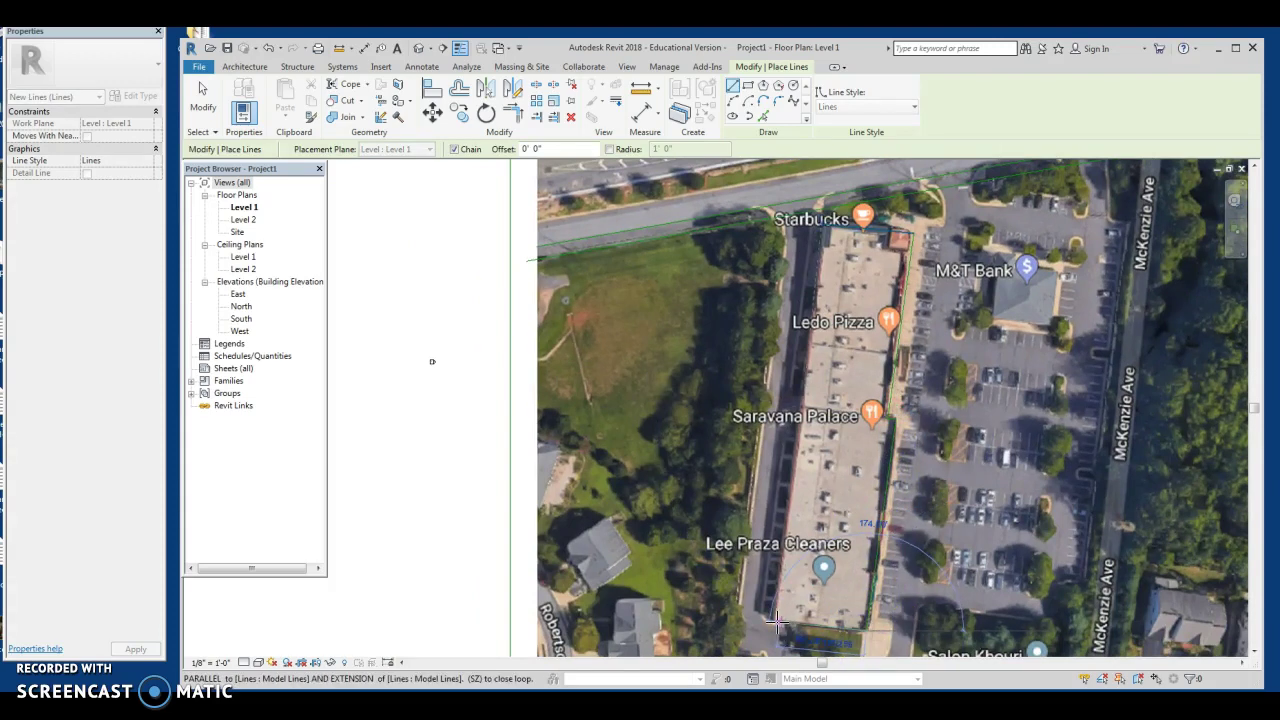
{"action": "left_click", "coordinate": [775, 621]}
{"action": "left_click", "coordinate": [828, 271]}
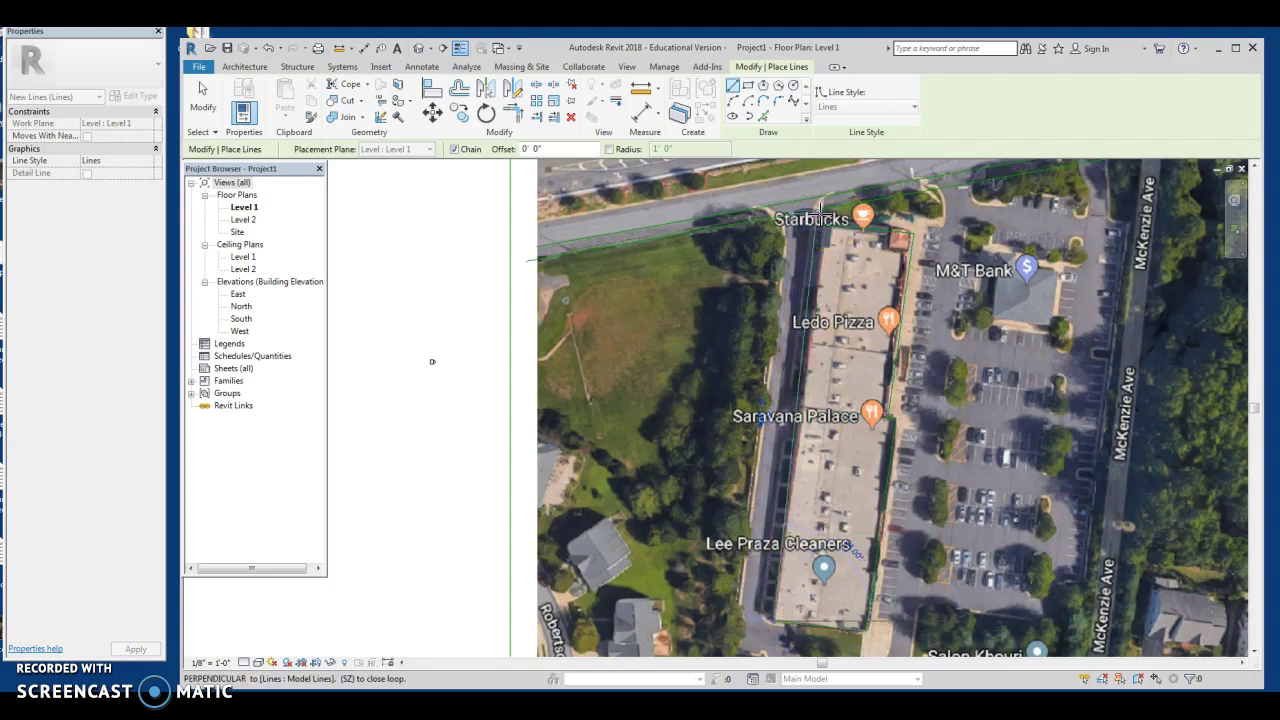
{"action": "left_click", "coordinate": [868, 232]}
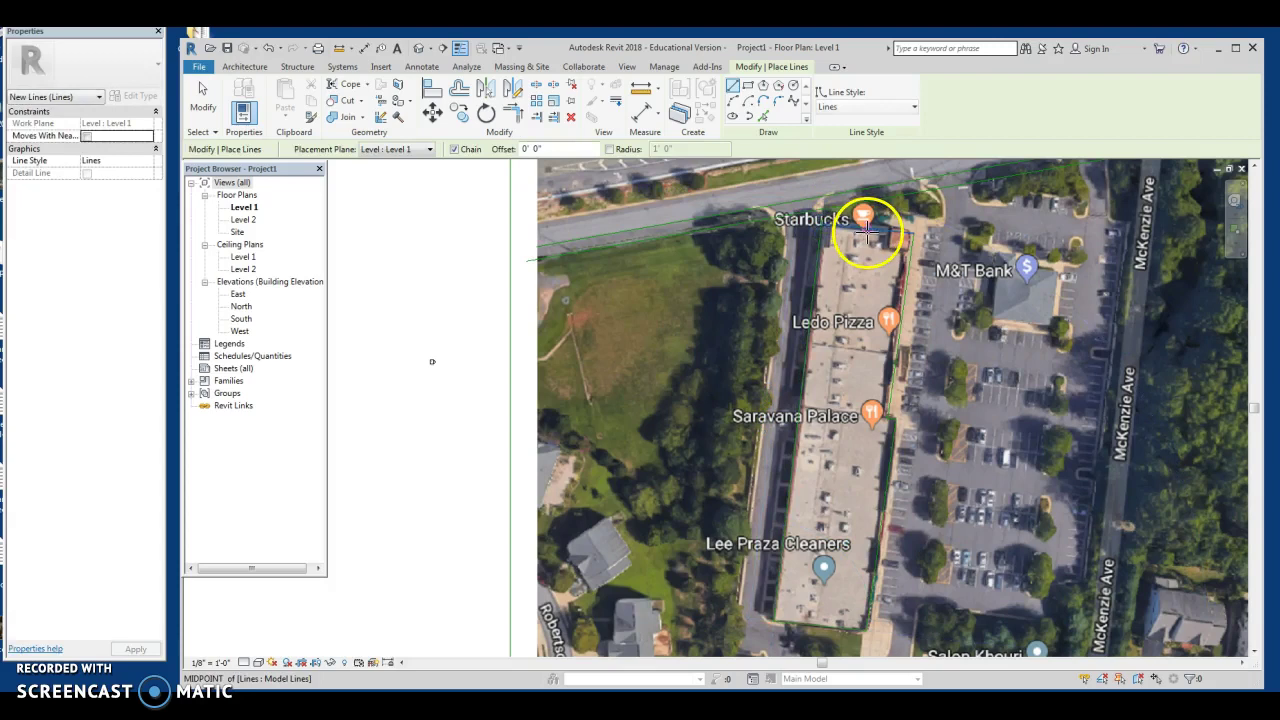
Step: Temporarily hide the 1-site.PNG aerial image in the Level 1 plan, leaving the traced lines displayed
{"action": "scroll", "coordinate": [868, 232], "scroll_direction": "down", "scroll_amount": 5}
{"action": "middle_click_drag", "start_coordinate": [829, 263], "coordinate": [705, 336]}
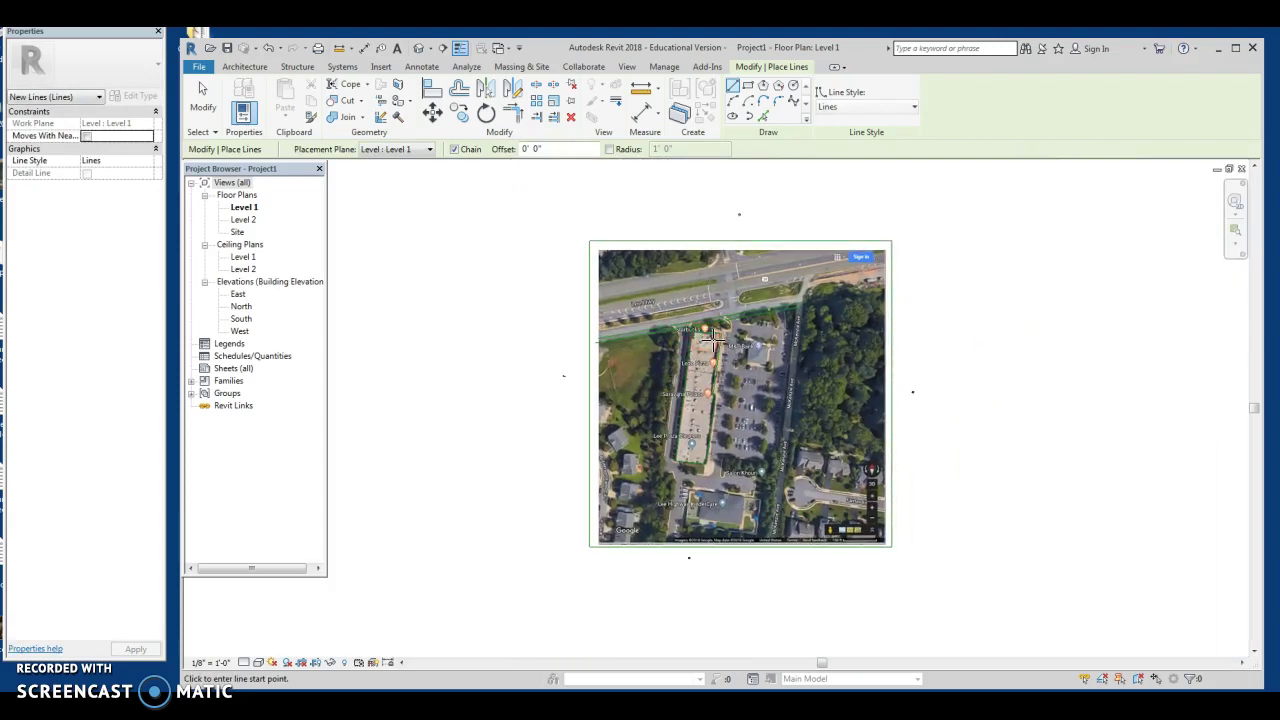
{"action": "left_click", "coordinate": [919, 486]}
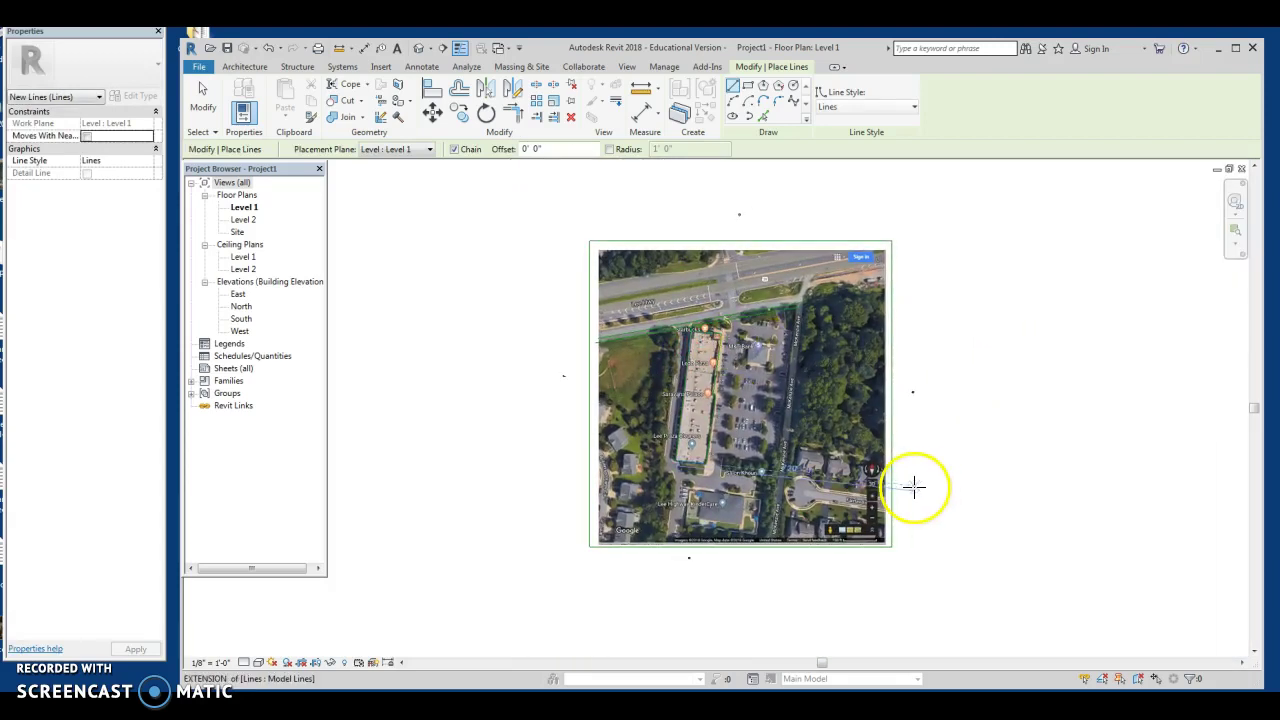
{"action": "key", "text": "Escape"}
{"action": "key", "text": "Escape"}
{"action": "left_click", "coordinate": [888, 512]}
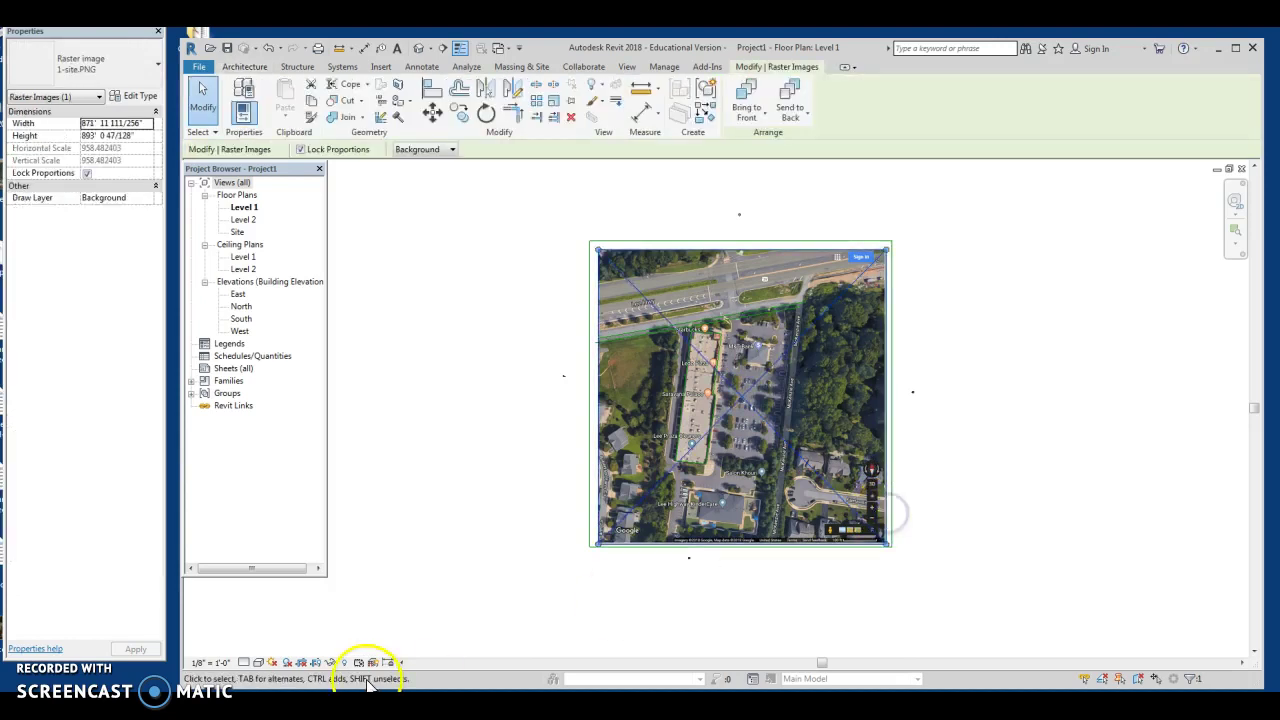
{"action": "left_click", "coordinate": [336, 664]}
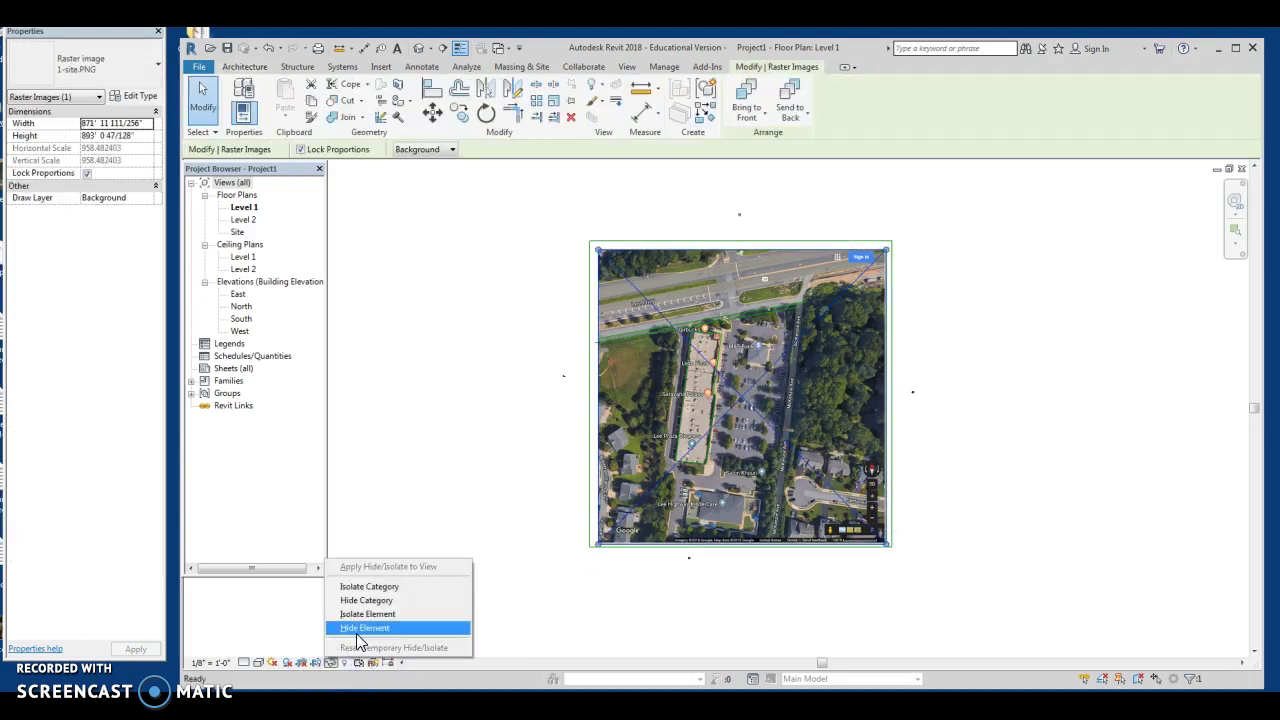
{"action": "left_click", "coordinate": [357, 628]}
{"action": "left_click", "coordinate": [557, 518]}
Step: Copy the building's west side line from the northwest corner to the east end of the north edge
{"action": "scroll", "coordinate": [734, 351], "scroll_direction": "up", "scroll_amount": 5}
{"action": "middle_click_drag", "start_coordinate": [666, 394], "coordinate": [794, 334]}
{"action": "scroll", "coordinate": [786, 300], "scroll_direction": "down", "scroll_amount": 2}
{"action": "scroll", "coordinate": [800, 343], "scroll_direction": "up", "scroll_amount": 1}
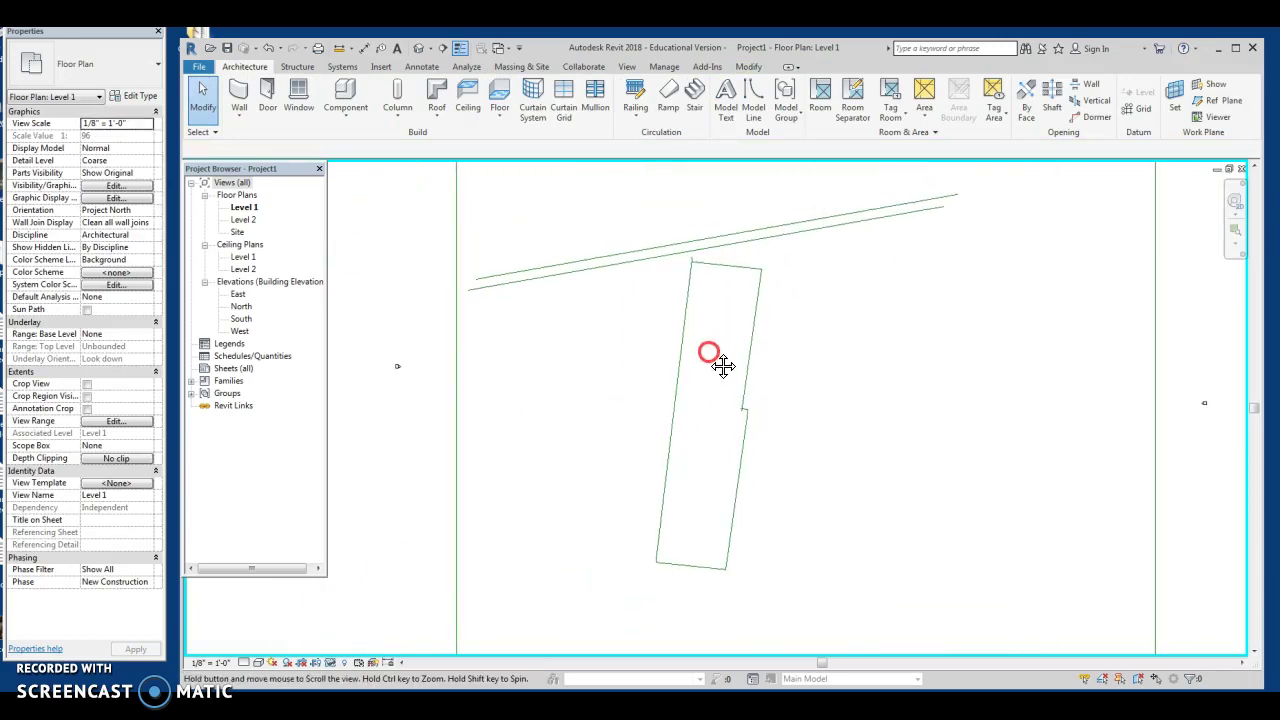
{"action": "left_click", "coordinate": [679, 370]}
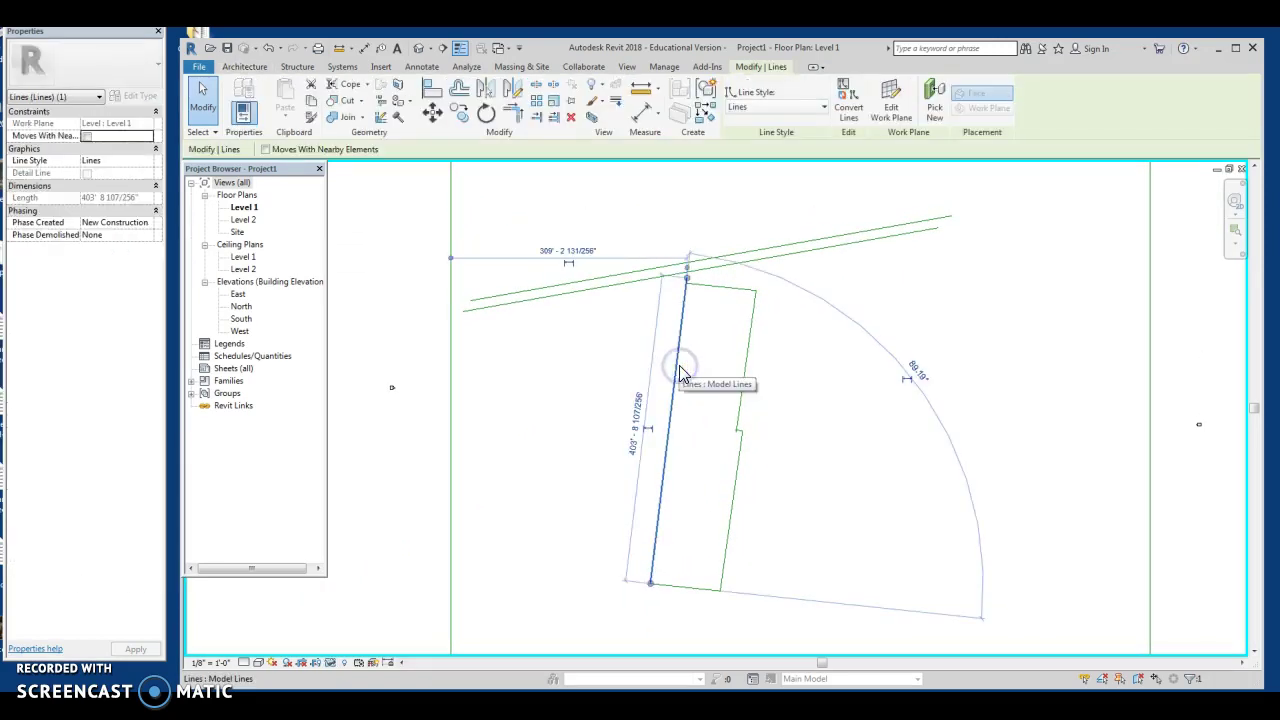
{"action": "left_click", "coordinate": [557, 168]}
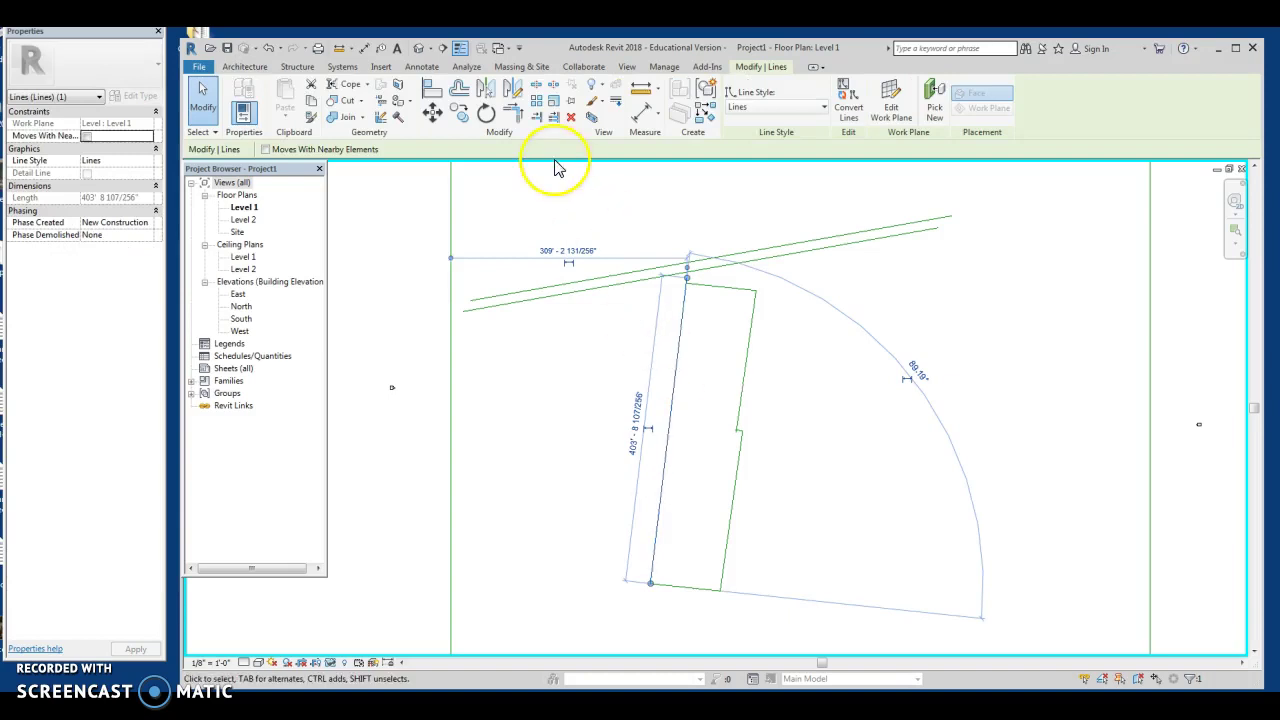
{"action": "left_click", "coordinate": [459, 116]}
{"action": "scroll", "coordinate": [640, 260], "scroll_direction": "up", "scroll_amount": 5}
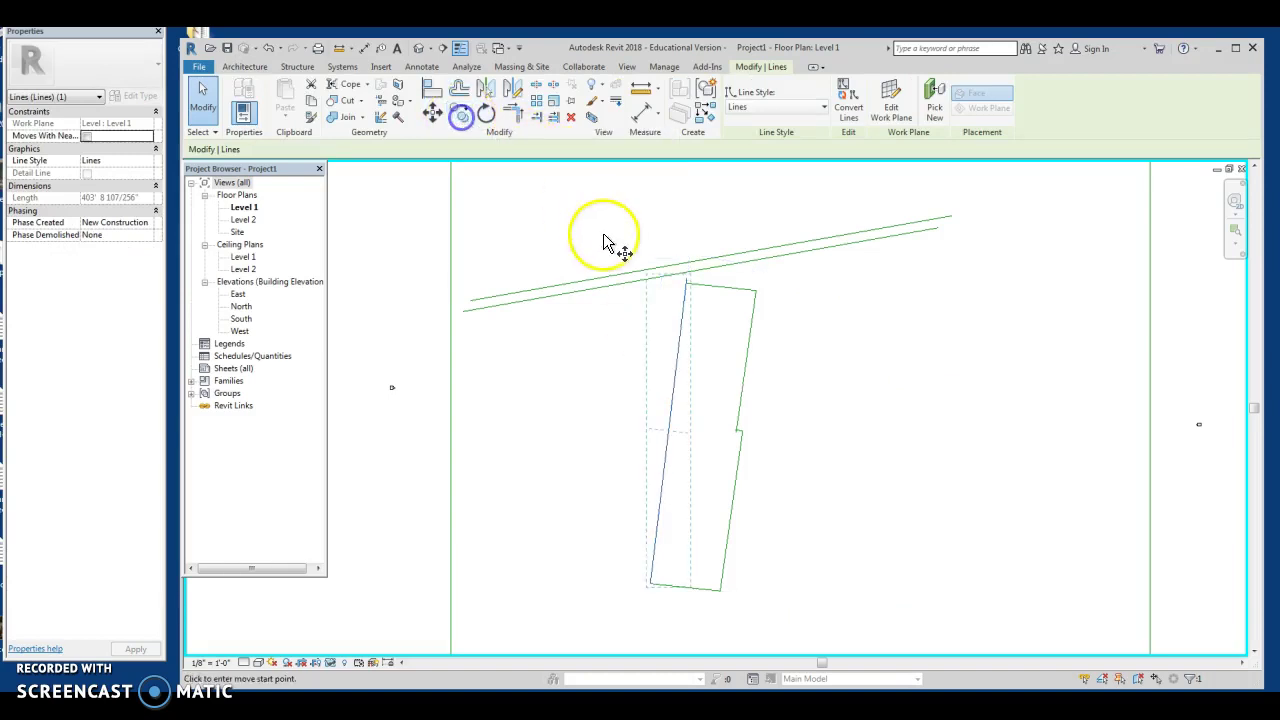
{"action": "left_click", "coordinate": [618, 263]}
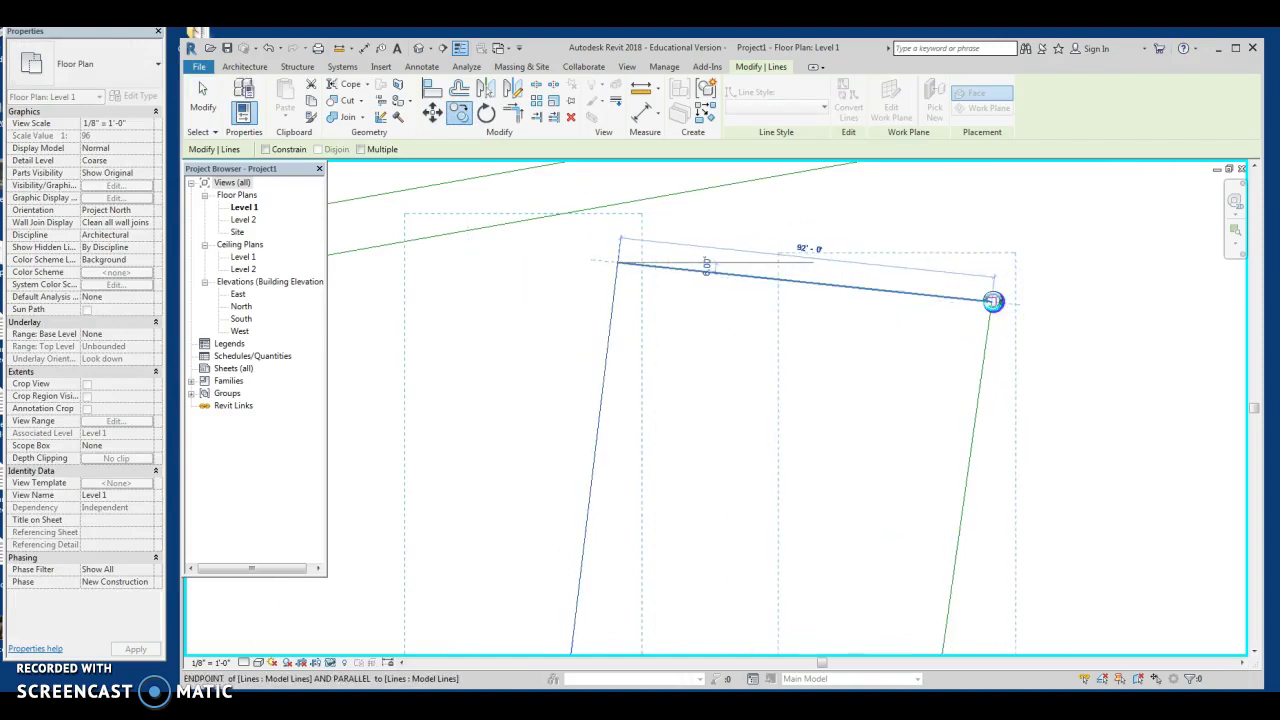
{"action": "left_click", "coordinate": [993, 301]}
Step: Move the copied line from its intersection with the jog to where the original upper east side crosses the jog
{"action": "middle_click_drag", "start_coordinate": [900, 377], "coordinate": [902, 175]}
{"action": "scroll", "coordinate": [902, 175], "scroll_direction": "down", "scroll_amount": 1}
{"action": "scroll", "coordinate": [962, 495], "scroll_direction": "down", "scroll_amount": 6}
{"action": "scroll", "coordinate": [928, 404], "scroll_direction": "up", "scroll_amount": 1}
{"action": "scroll", "coordinate": [930, 410], "scroll_direction": "up", "scroll_amount": 2}
{"action": "middle_click_drag", "start_coordinate": [937, 420], "coordinate": [914, 229]}
{"action": "key", "text": "Escape"}
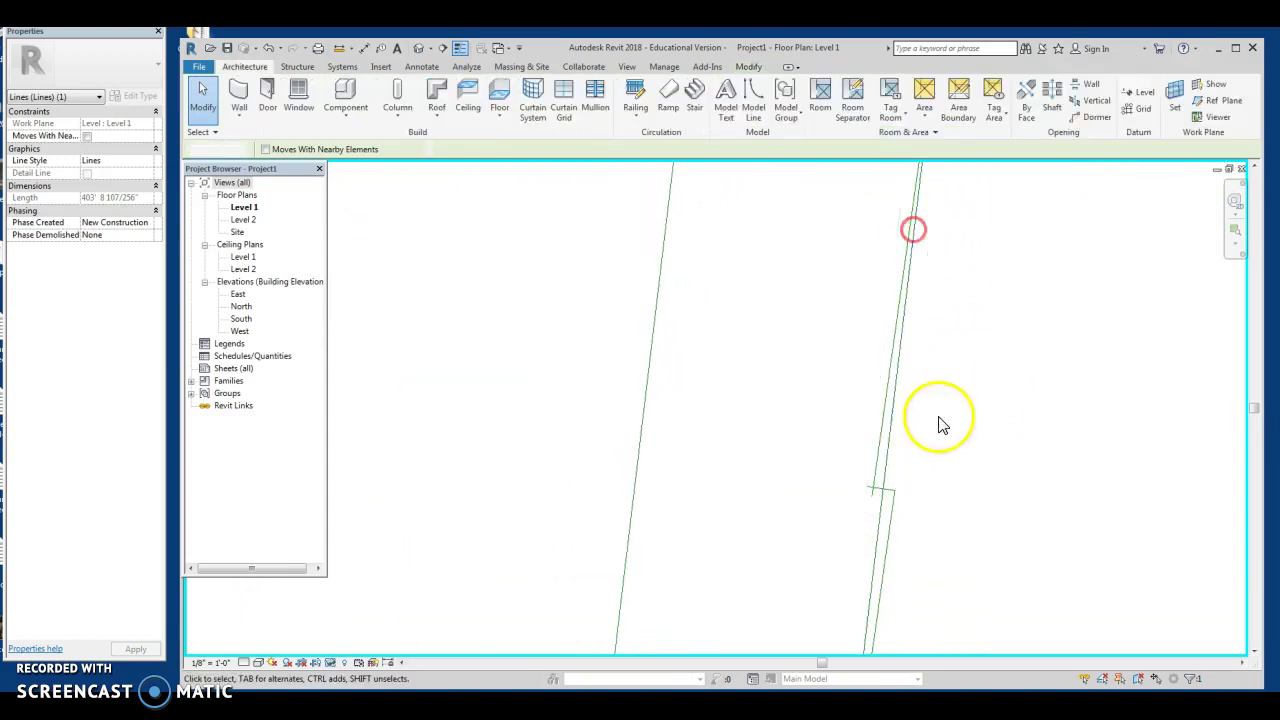
{"action": "left_click", "coordinate": [876, 440]}
{"action": "left_click", "coordinate": [434, 110]}
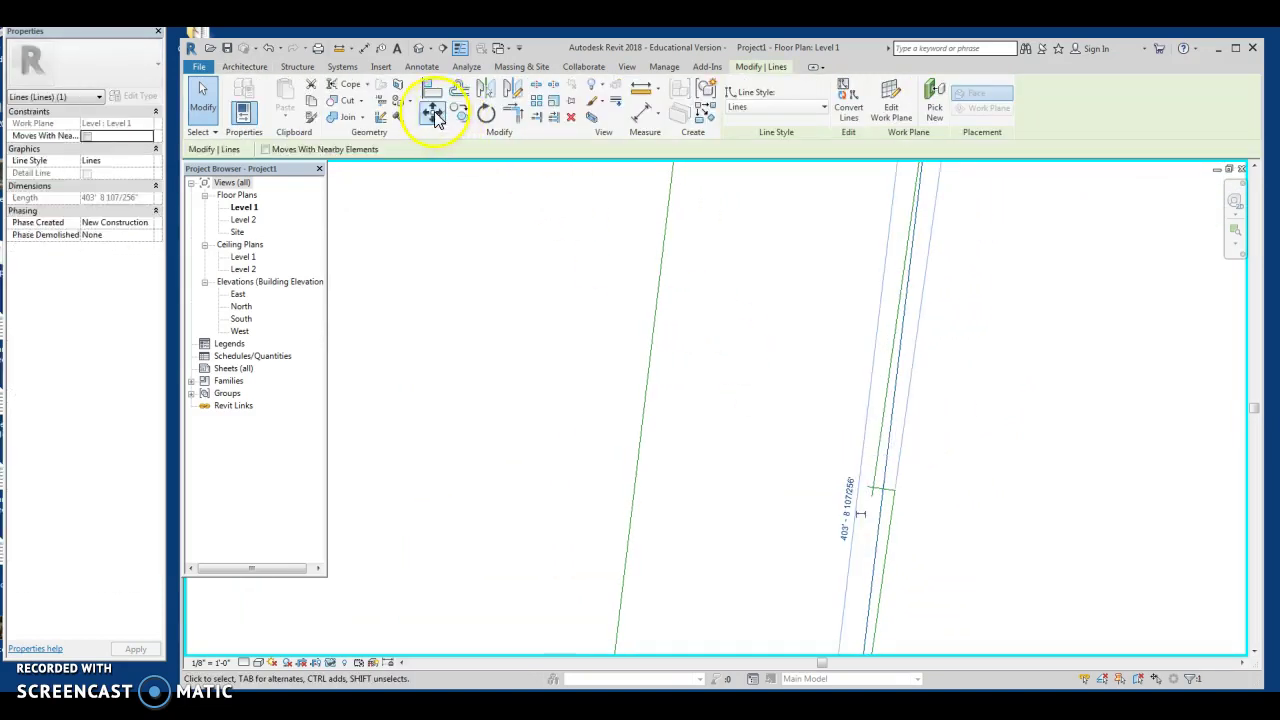
{"action": "left_click", "coordinate": [883, 498]}
{"action": "scroll", "coordinate": [883, 490], "scroll_direction": "up", "scroll_amount": 3}
{"action": "left_click", "coordinate": [885, 493]}
{"action": "scroll", "coordinate": [882, 497], "scroll_direction": "up", "scroll_amount": 2}
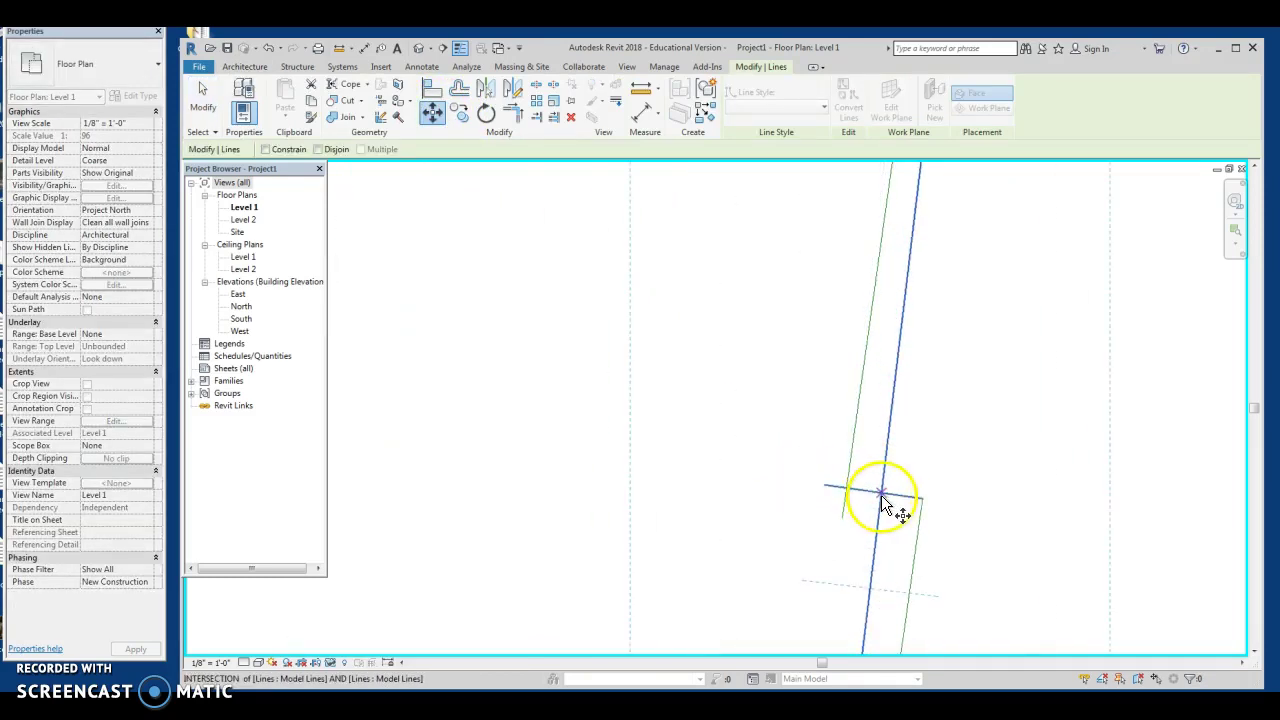
{"action": "left_click", "coordinate": [881, 494]}
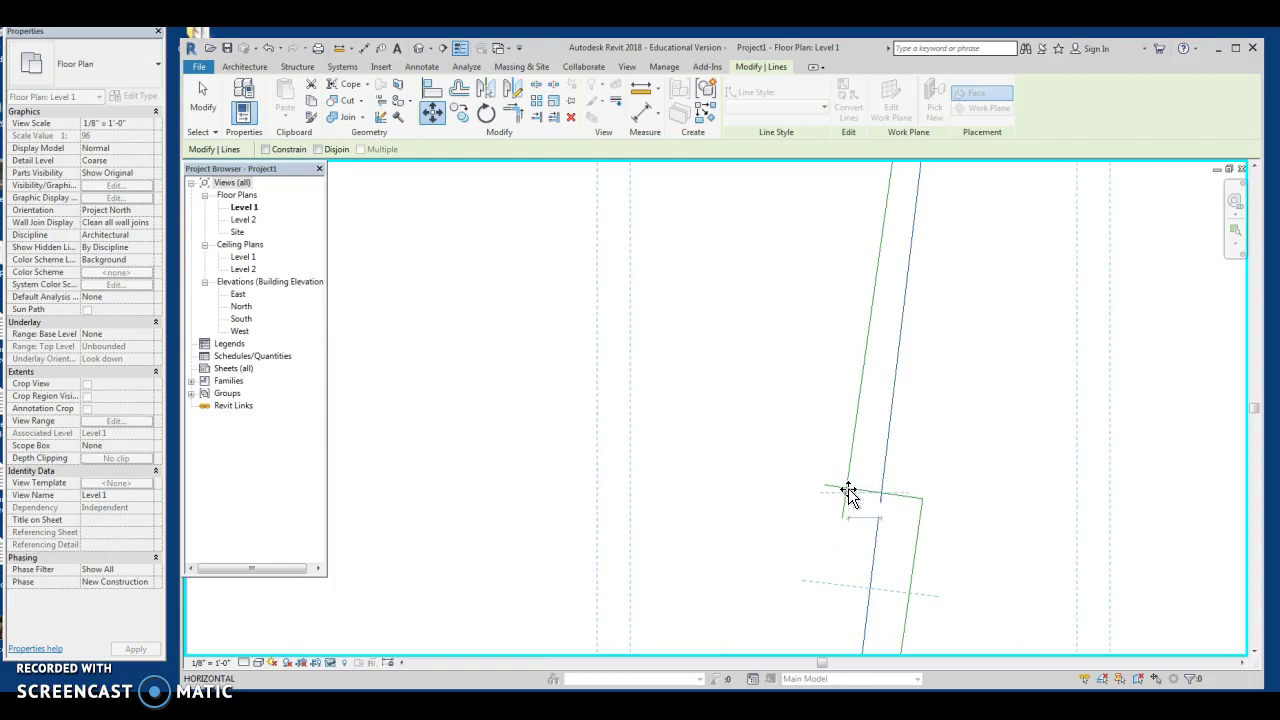
{"action": "left_click", "coordinate": [846, 487]}
Step: Delete the original skewed upper east side line, keeping the copied parallel line
{"action": "scroll", "coordinate": [880, 488], "scroll_direction": "down", "scroll_amount": 4}
{"action": "left_click", "coordinate": [889, 409]}
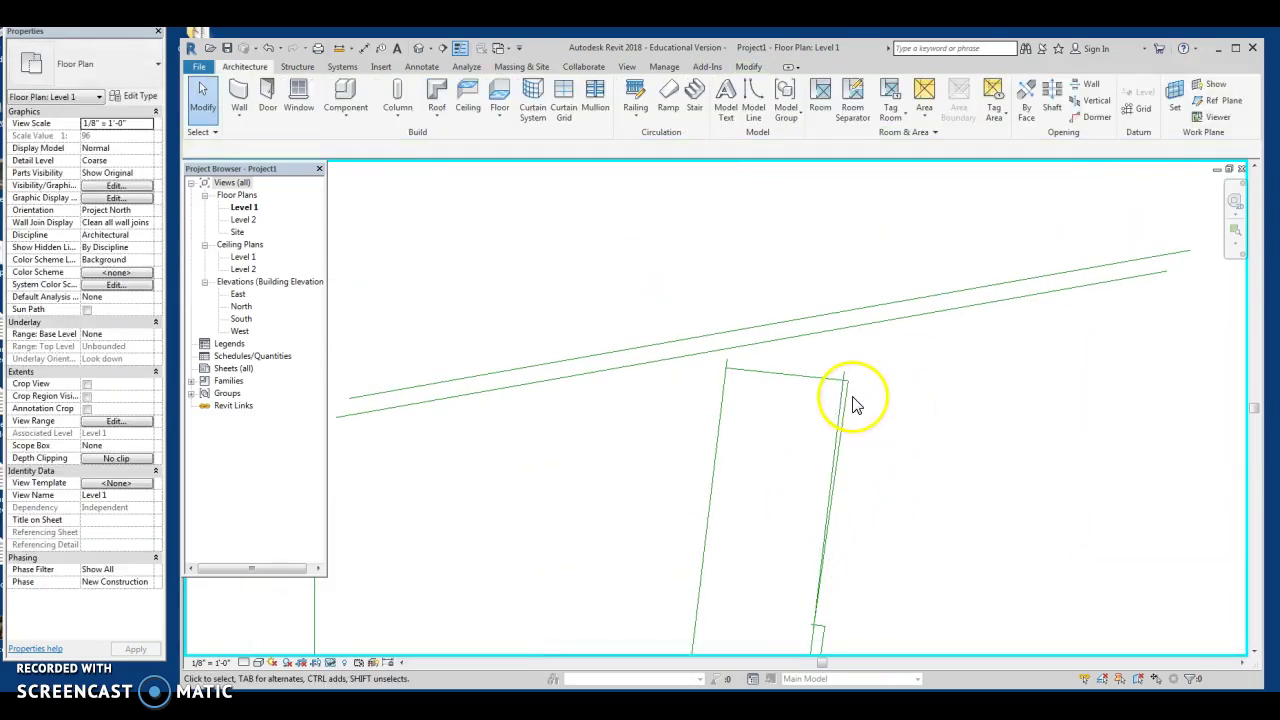
{"action": "left_click", "coordinate": [847, 400]}
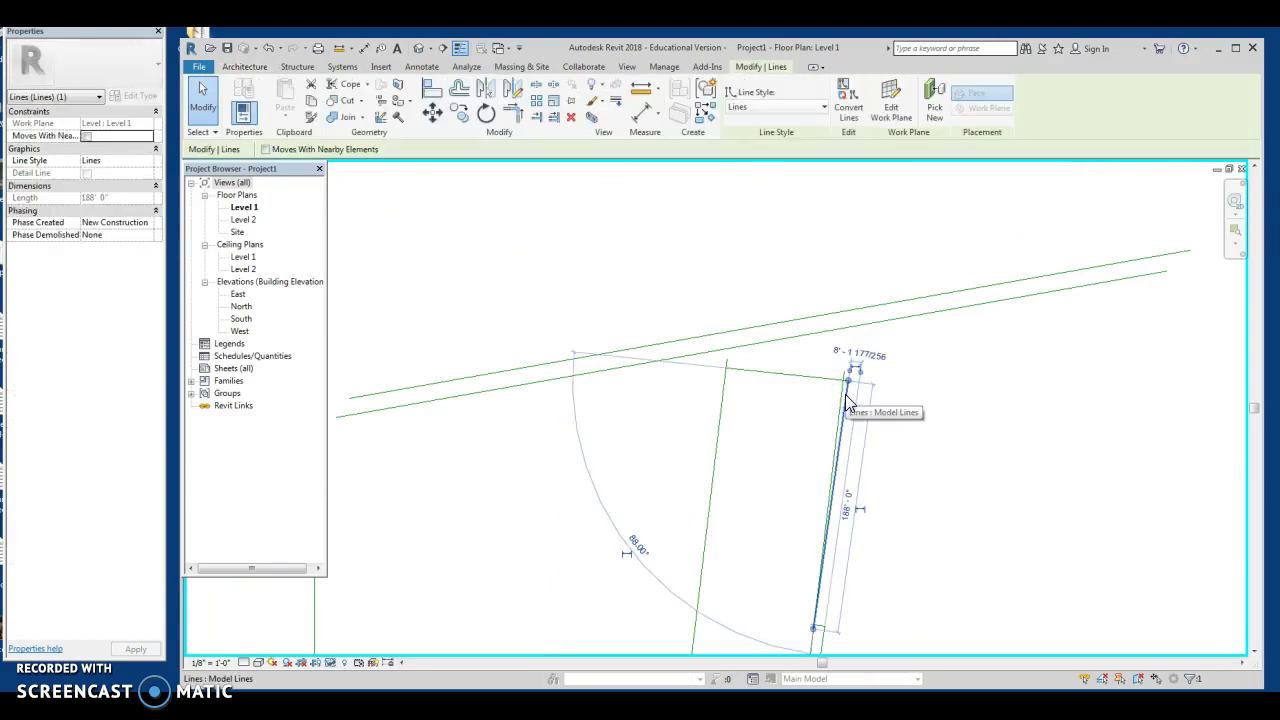
{"action": "key", "text": "Escape"}
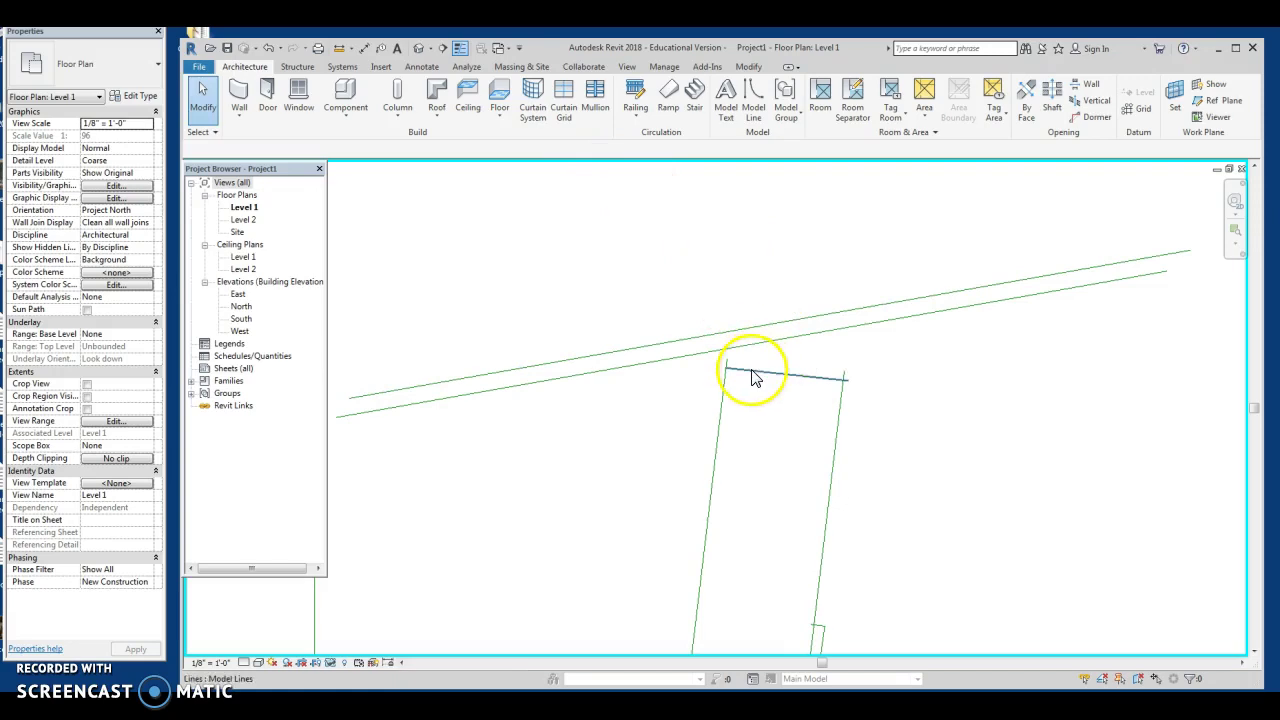
Step: Draw a new north edge line from the northwest corner, perpendicular to the copied east side line
{"action": "left_click", "coordinate": [753, 100]}
{"action": "scroll", "coordinate": [735, 400], "scroll_direction": "up", "scroll_amount": 2}
{"action": "left_click", "coordinate": [716, 311]}
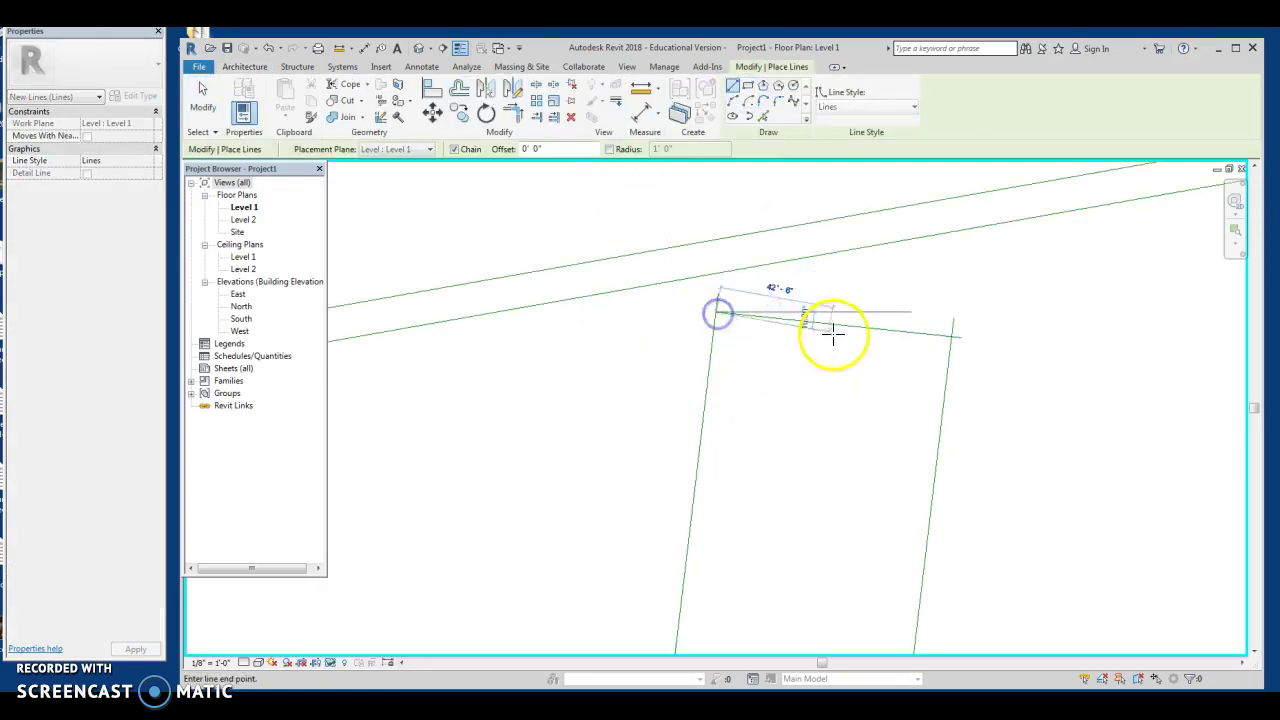
{"action": "scroll", "coordinate": [923, 357], "scroll_direction": "up", "scroll_amount": 2}
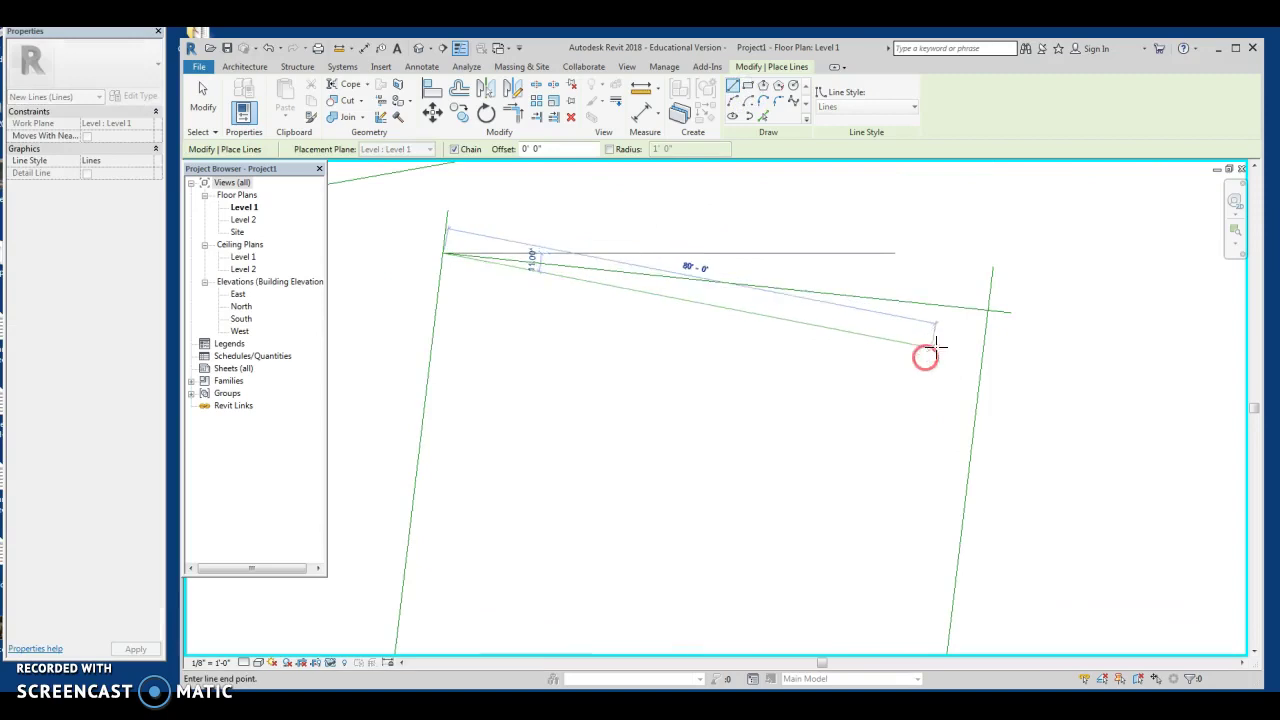
{"action": "left_click", "coordinate": [987, 318]}
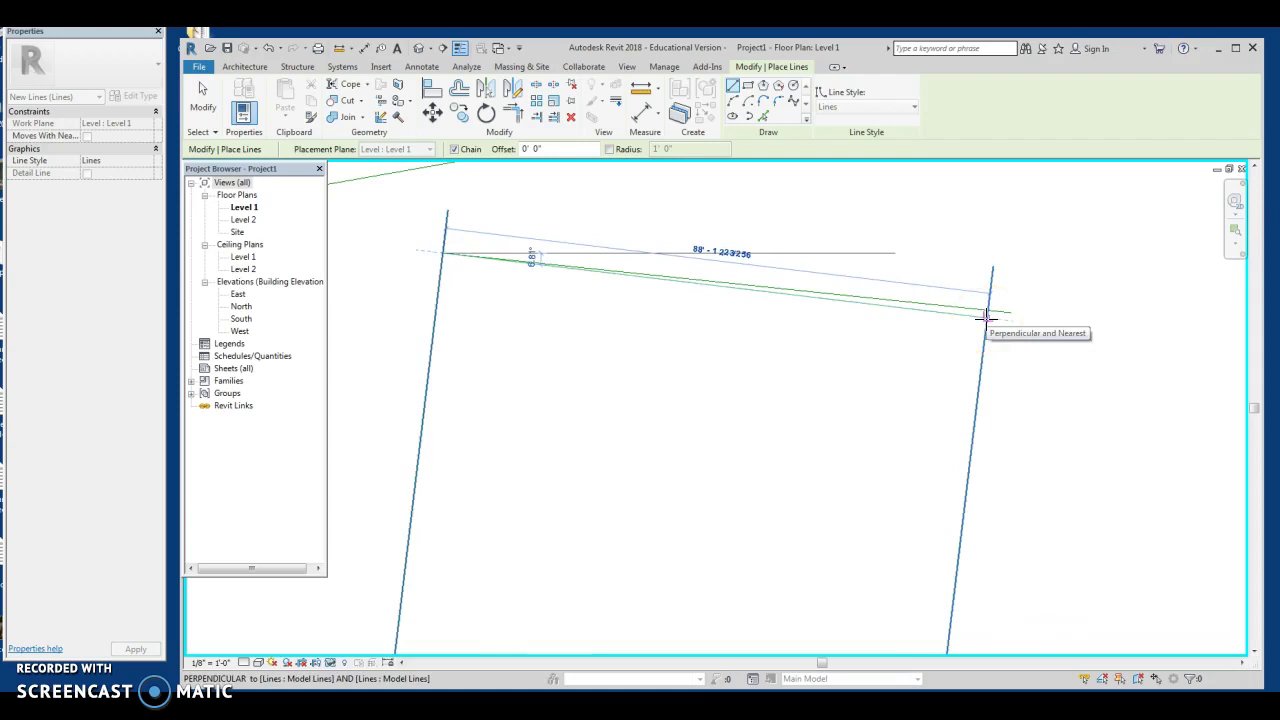
{"action": "left_click", "coordinate": [987, 318]}
{"action": "key", "text": "Escape"}
{"action": "key", "text": "Escape"}
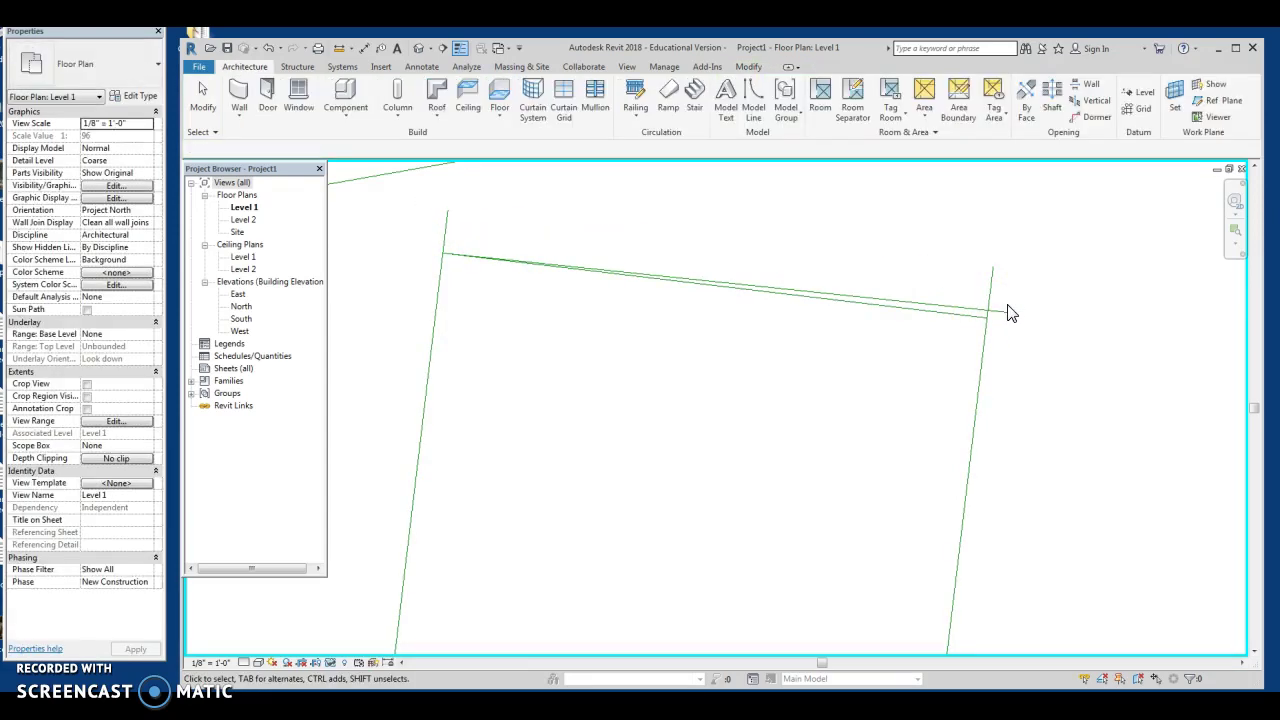
Step: Delete the original skewed north edge line, keeping the new perpendicular line
{"action": "left_click", "coordinate": [1003, 313]}
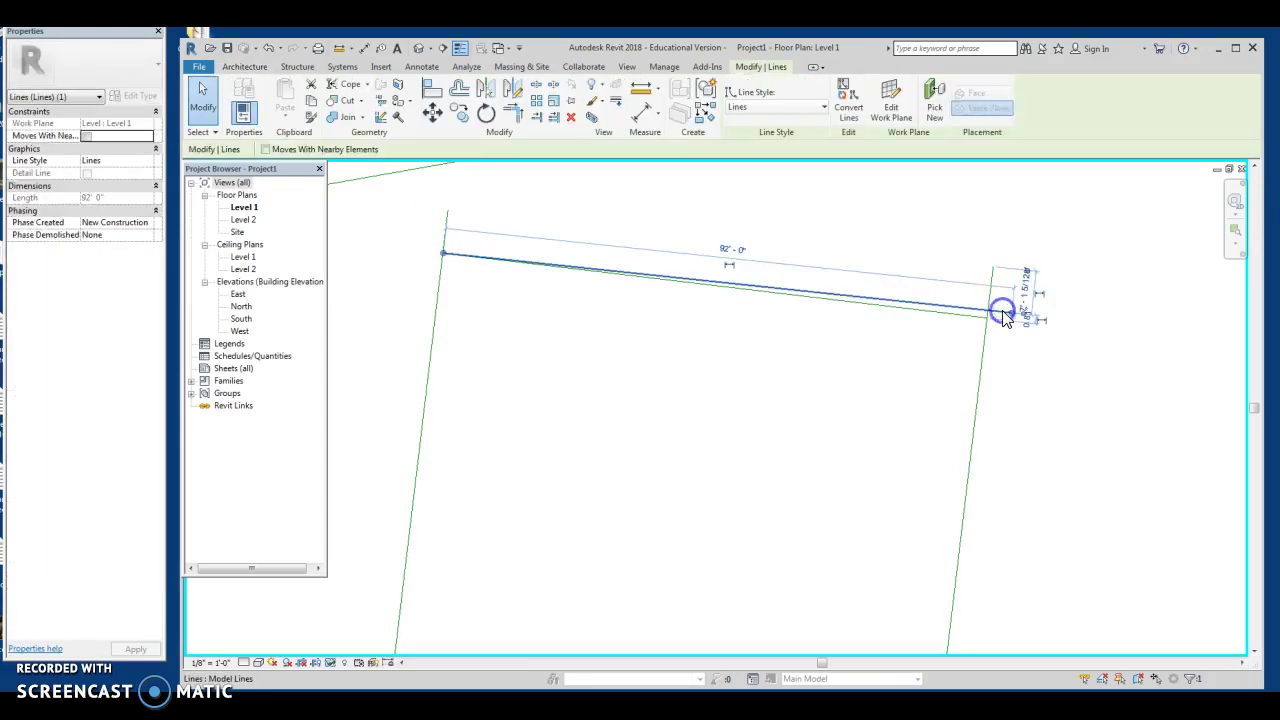
{"action": "left_click", "coordinate": [851, 309]}
{"action": "left_click", "coordinate": [565, 240]}
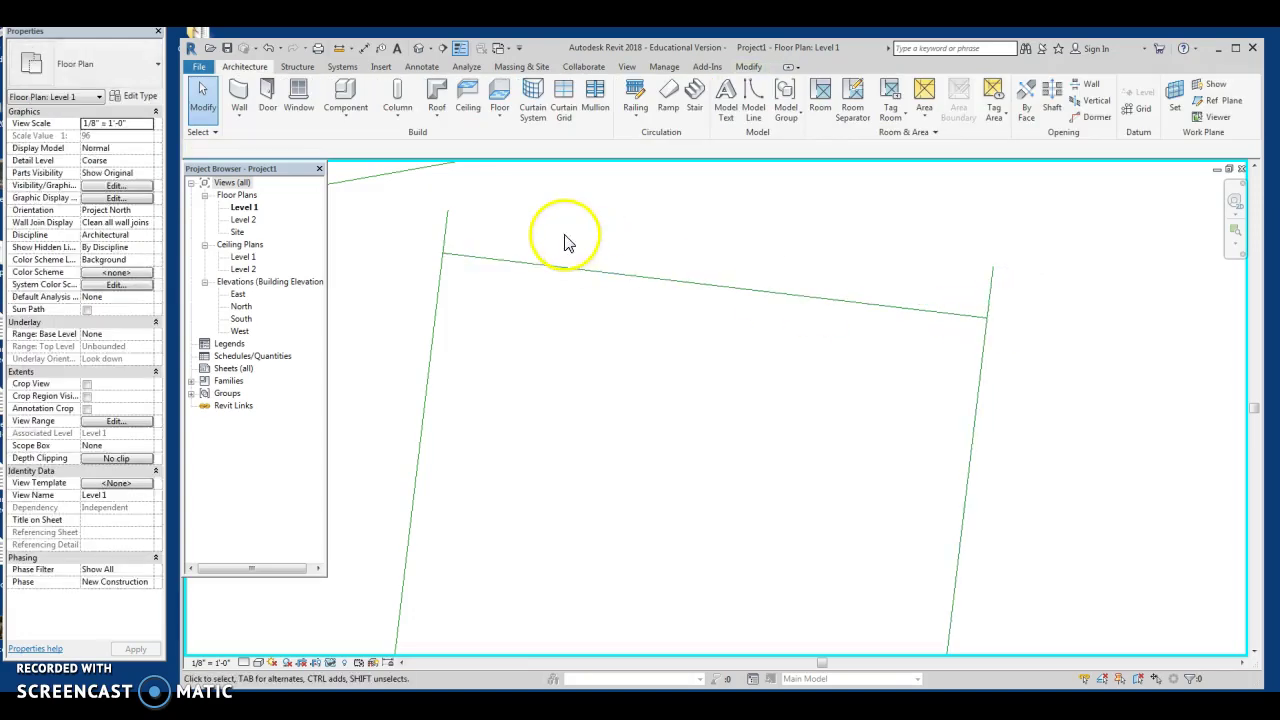
Step: Trim the north edge line and both side lines to clean corners at the building's northwest and northeast ends
{"action": "left_click", "coordinate": [539, 276]}
{"action": "left_click", "coordinate": [537, 254]}
{"action": "left_click", "coordinate": [513, 118]}
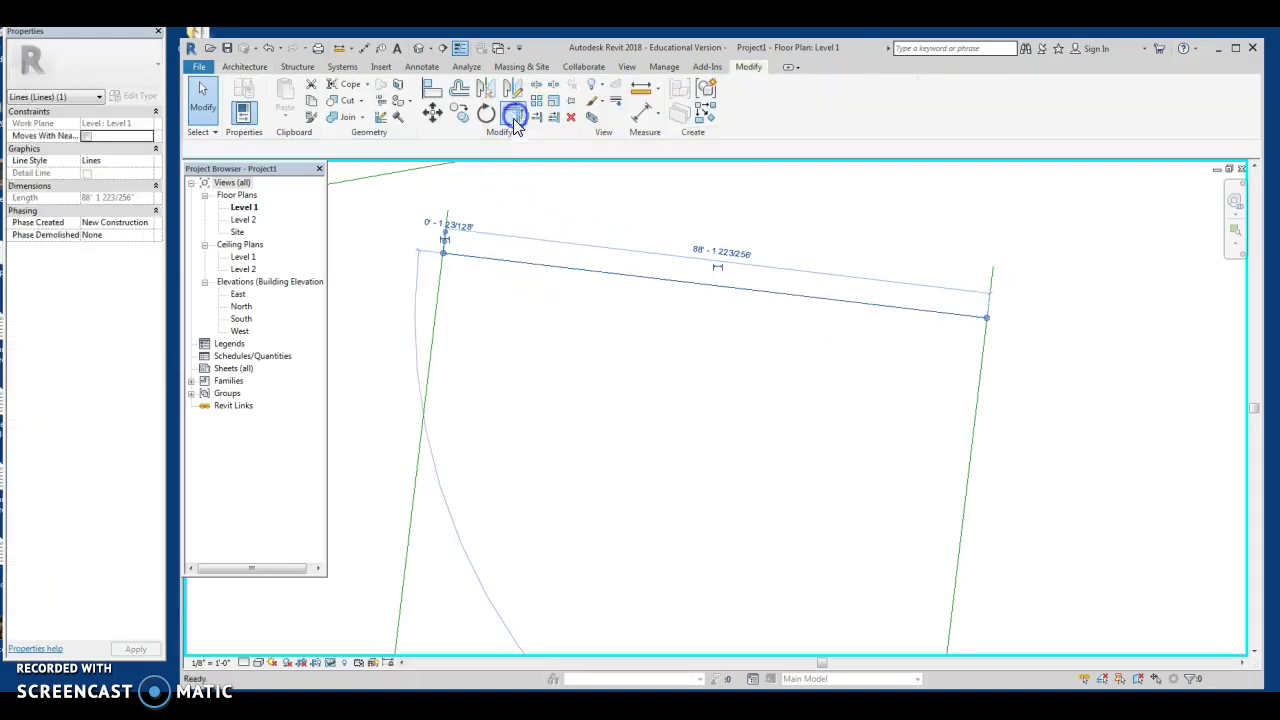
{"action": "left_click", "coordinate": [498, 259]}
{"action": "left_click", "coordinate": [441, 272]}
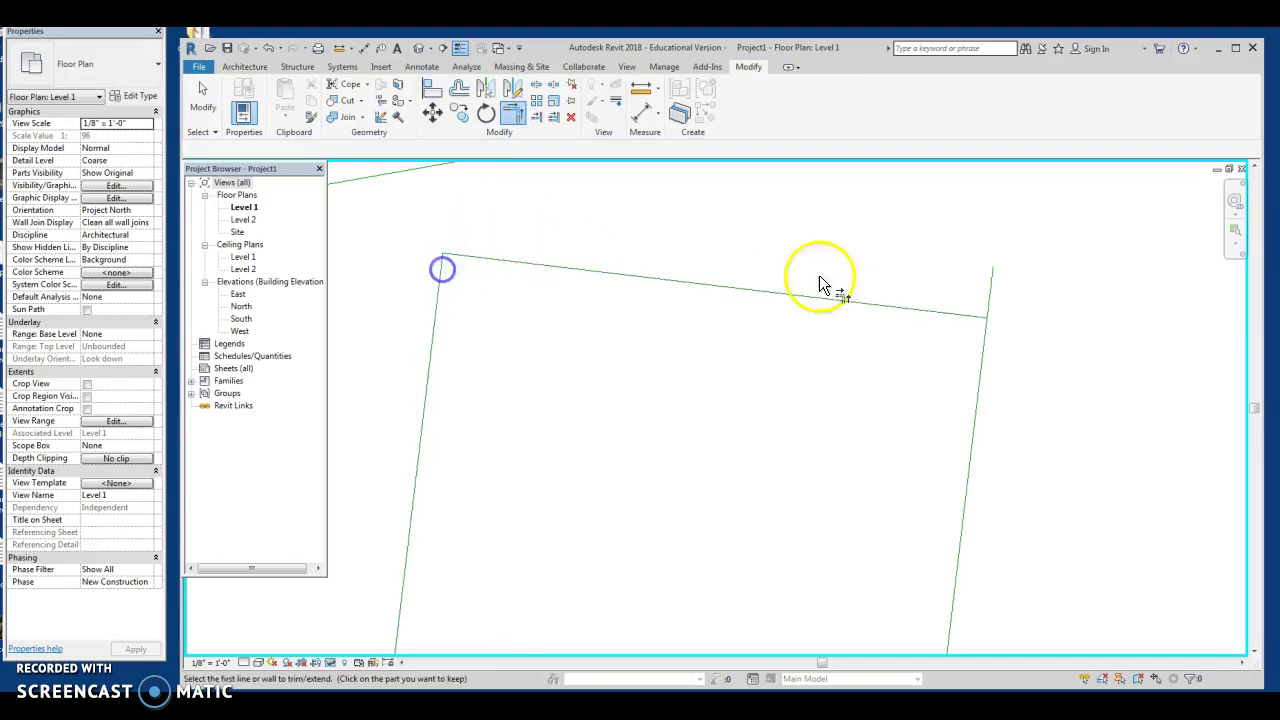
{"action": "left_click", "coordinate": [960, 316]}
{"action": "left_click", "coordinate": [982, 338]}
{"action": "scroll", "coordinate": [928, 451], "scroll_direction": "down", "scroll_amount": 3}
{"action": "middle_click_drag", "start_coordinate": [820, 430], "coordinate": [796, 306]}
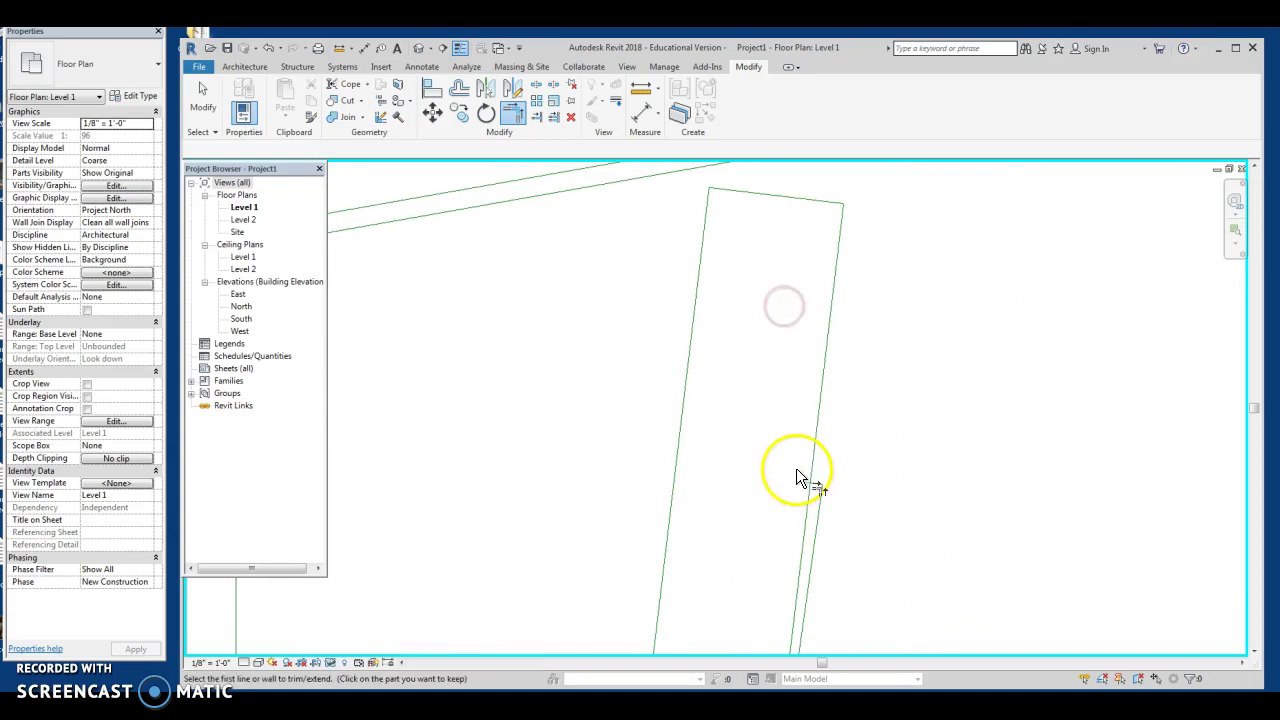
{"action": "middle_click_drag", "start_coordinate": [796, 468], "coordinate": [820, 583]}
{"action": "scroll", "coordinate": [823, 526], "scroll_direction": "up", "scroll_amount": 3}
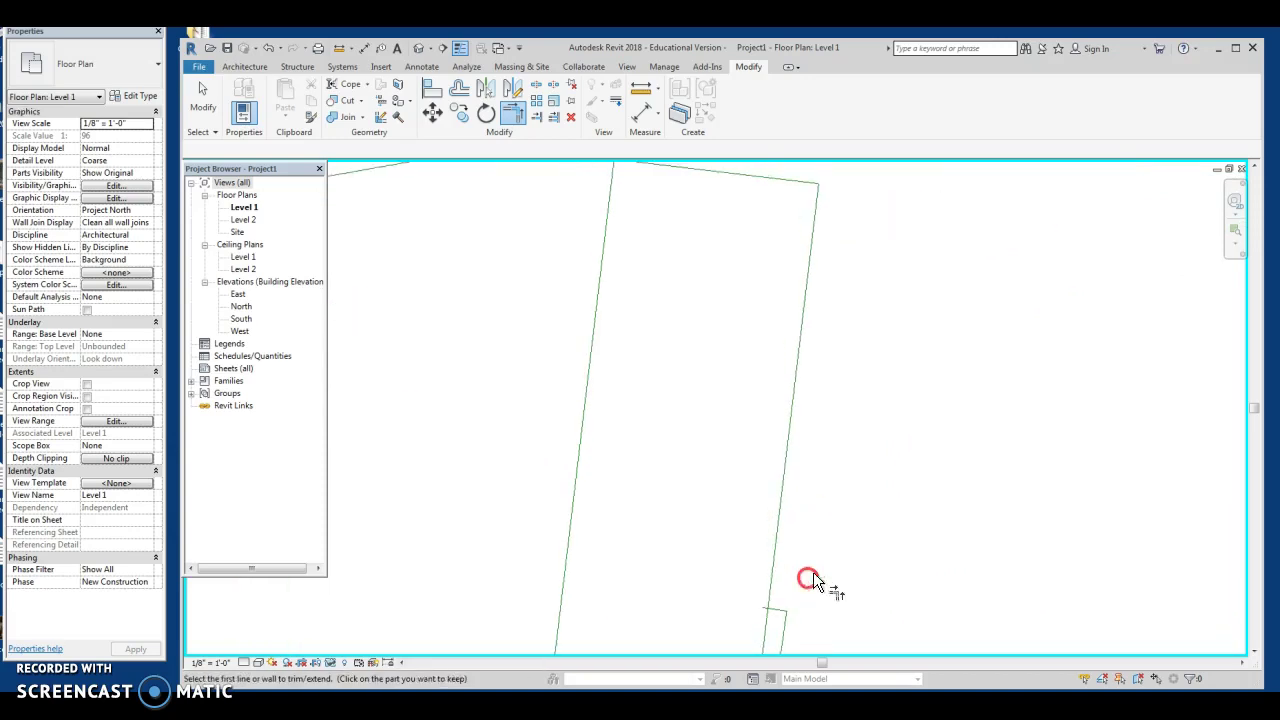
{"action": "key", "text": "Escape"}
Step: Copy the north edge line from the northeast corner to the outer corner of the east side jog
{"action": "left_click", "coordinate": [795, 188]}
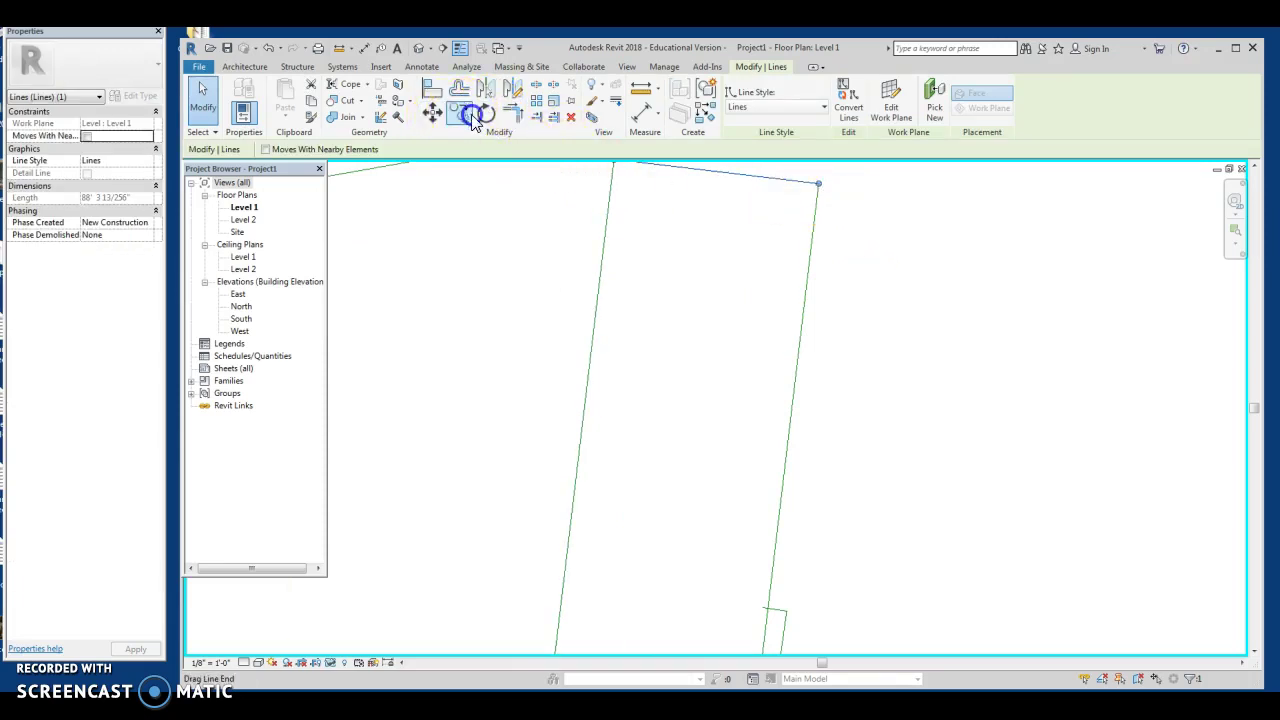
{"action": "left_click", "coordinate": [826, 206]}
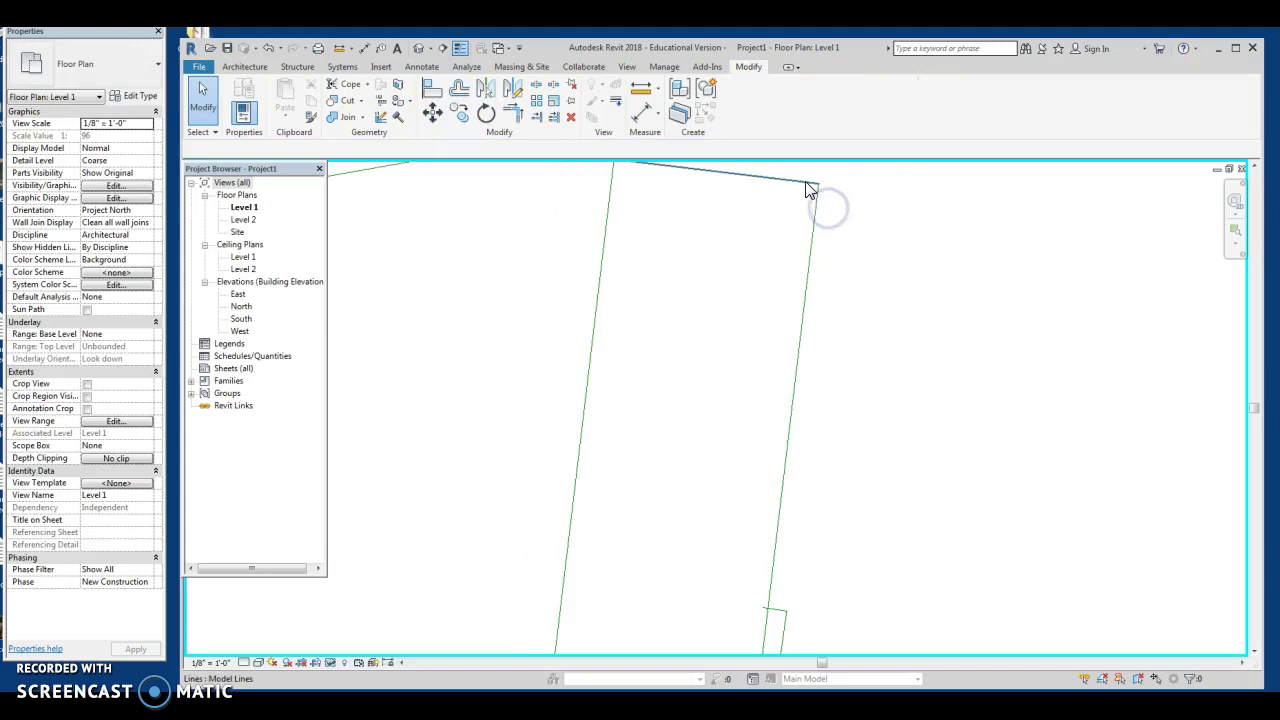
{"action": "left_click", "coordinate": [778, 178]}
{"action": "left_click_drag", "start_coordinate": [796, 183], "coordinate": [789, 600]}
{"action": "left_click", "coordinate": [810, 598]}
{"action": "middle_click_drag", "start_coordinate": [814, 543], "coordinate": [789, 477]}
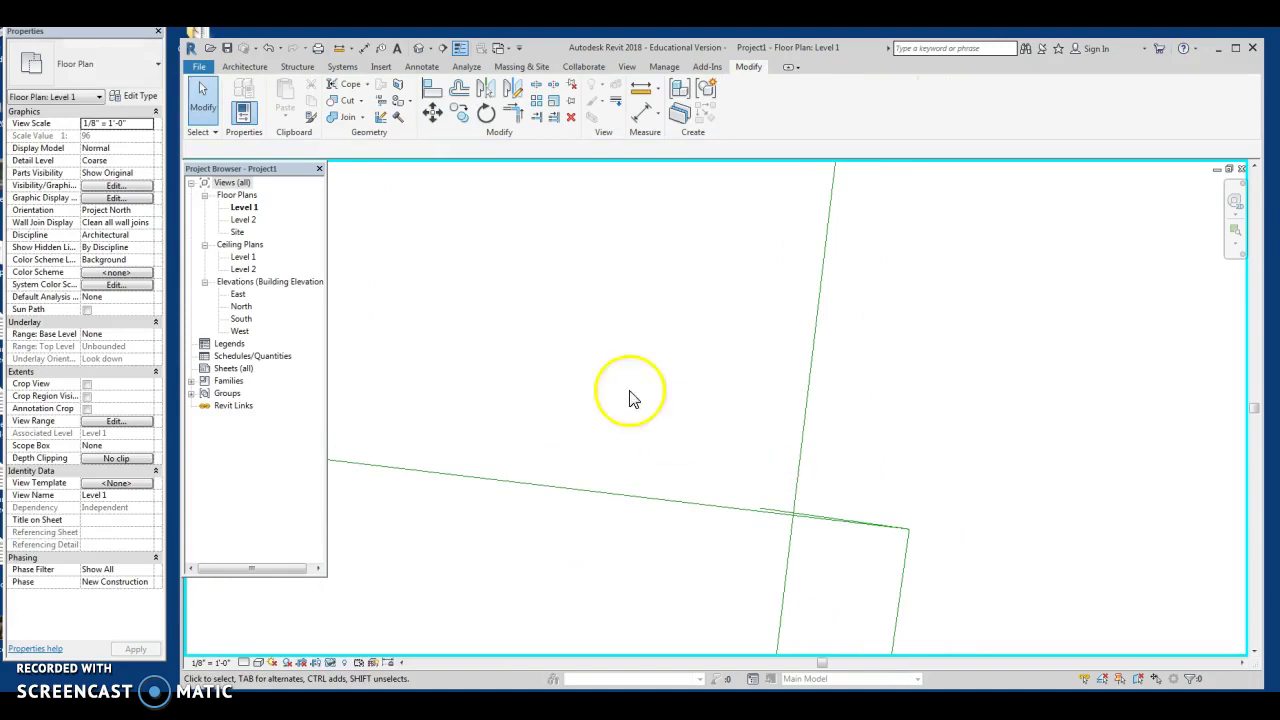
Step: Trim the upper east side line and the copied jog line to a clean inner corner
{"action": "left_click", "coordinate": [511, 112]}
{"action": "left_click", "coordinate": [800, 472]}
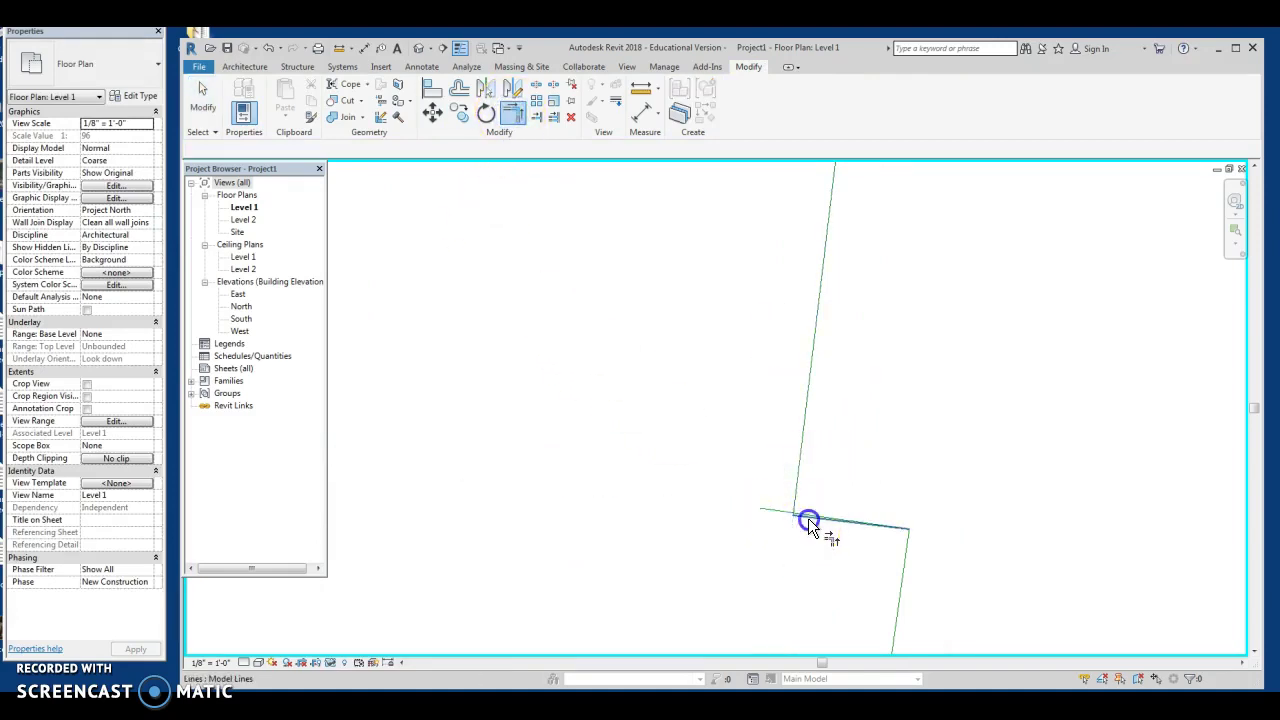
{"action": "key", "text": "Escape"}
Step: Delete the original skewed jog line, keeping the trimmed copy
{"action": "left_click", "coordinate": [775, 511]}
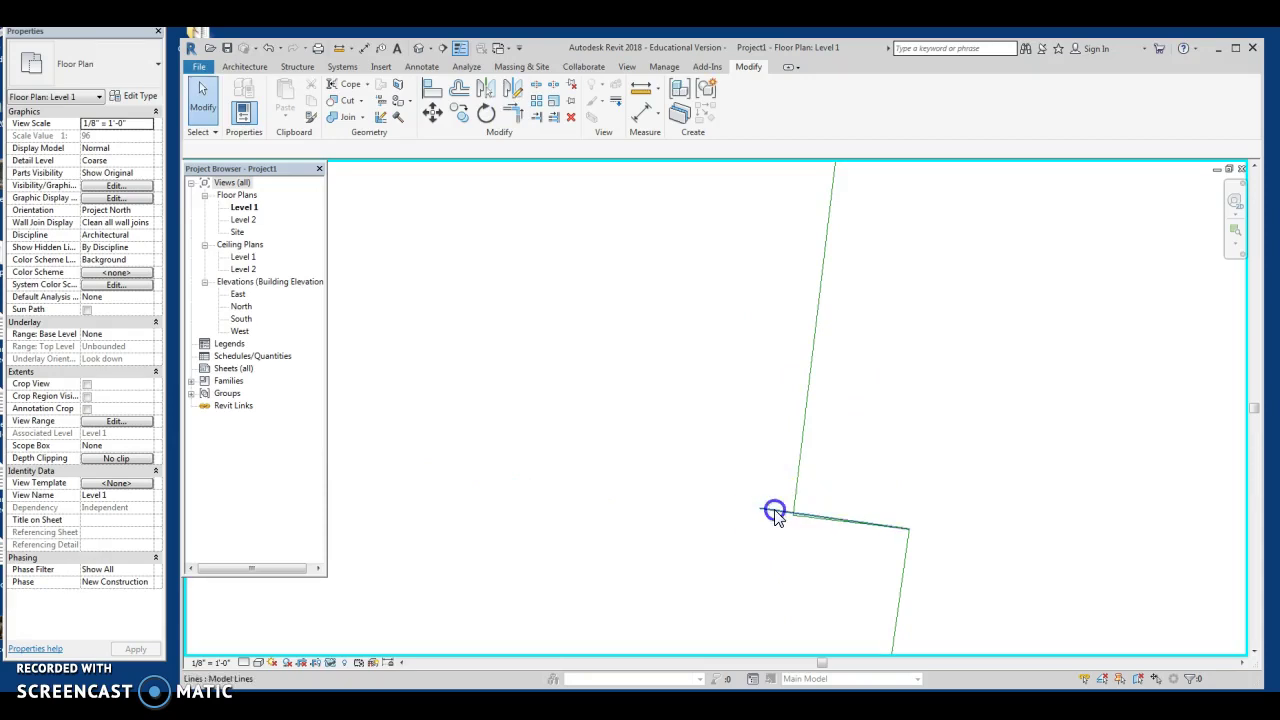
{"action": "left_click", "coordinate": [808, 517]}
{"action": "mouse_move", "coordinate": [808, 517]}
{"action": "middle_mouse_down"}
{"action": "mouse_move", "coordinate": [886, 480]}
{"action": "mouse_move", "coordinate": [806, 537]}
{"action": "middle_mouse_up"}
{"action": "scroll", "coordinate": [886, 486], "scroll_direction": "down", "scroll_amount": 3}
{"action": "scroll", "coordinate": [865, 453], "scroll_direction": "down", "scroll_amount": 1}
{"action": "scroll", "coordinate": [806, 537], "scroll_direction": "down", "scroll_amount": 2}
Step: Copy the upper east side line from the northeast corner to the outer corner of the jog
{"action": "left_click", "coordinate": [809, 472]}
{"action": "left_click", "coordinate": [462, 115]}
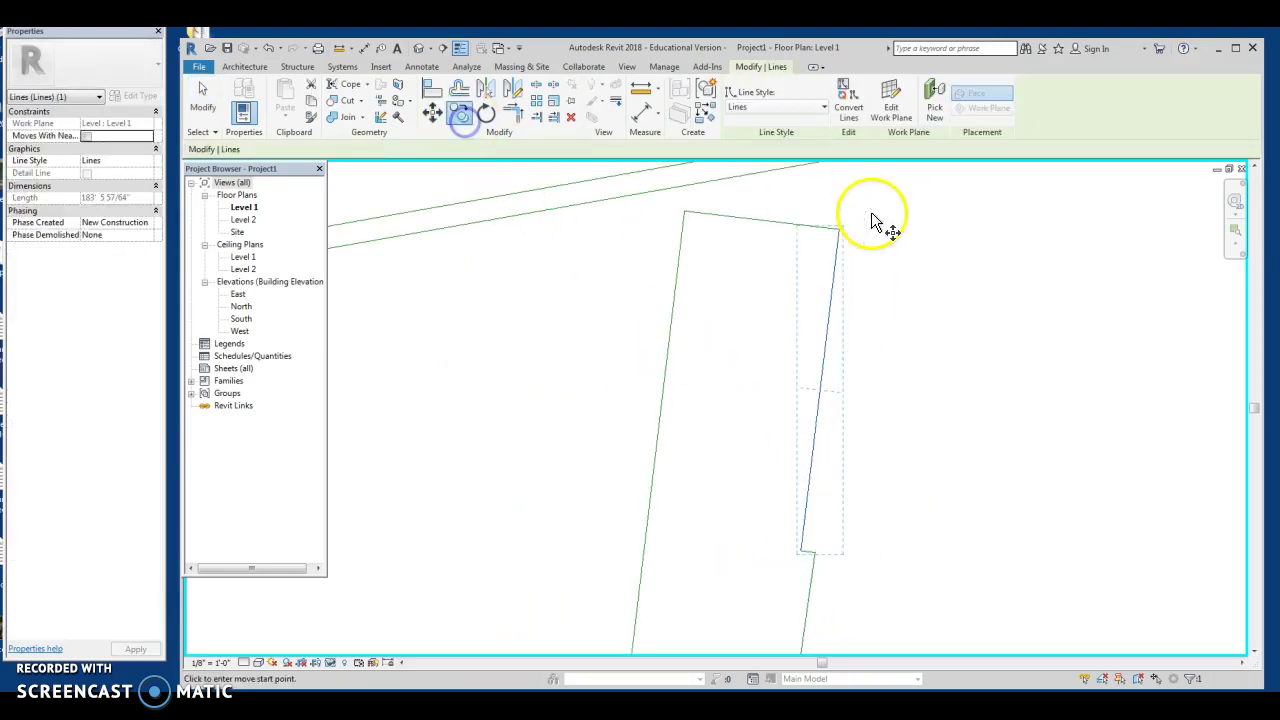
{"action": "left_click", "coordinate": [838, 231]}
{"action": "scroll", "coordinate": [821, 553], "scroll_direction": "up", "scroll_amount": 2}
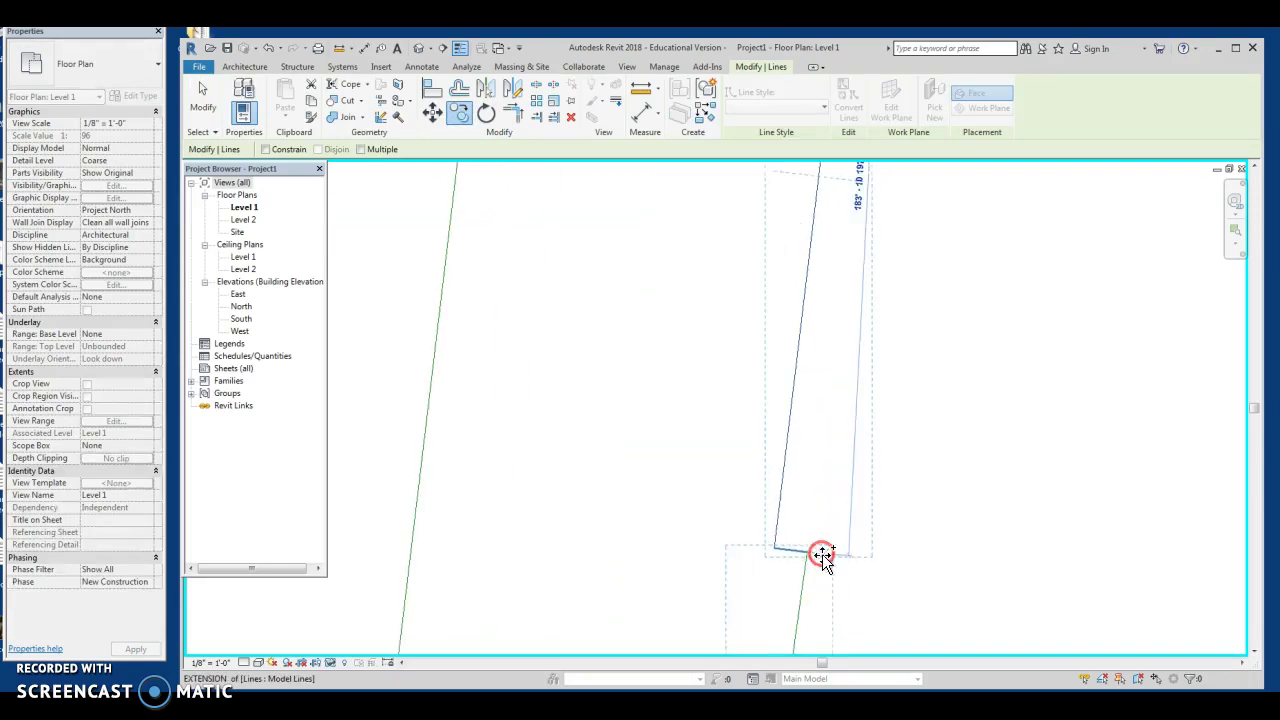
{"action": "left_click", "coordinate": [809, 551]}
{"action": "middle_click_drag", "start_coordinate": [829, 551], "coordinate": [828, 302]}
{"action": "scroll", "coordinate": [828, 302], "scroll_direction": "down", "scroll_amount": 1}
{"action": "scroll", "coordinate": [844, 393], "scroll_direction": "down", "scroll_amount": 1}
{"action": "middle_click_drag", "start_coordinate": [842, 501], "coordinate": [824, 335]}
{"action": "scroll", "coordinate": [838, 348], "scroll_direction": "down", "scroll_amount": 1}
{"action": "left_click", "coordinate": [813, 441]}
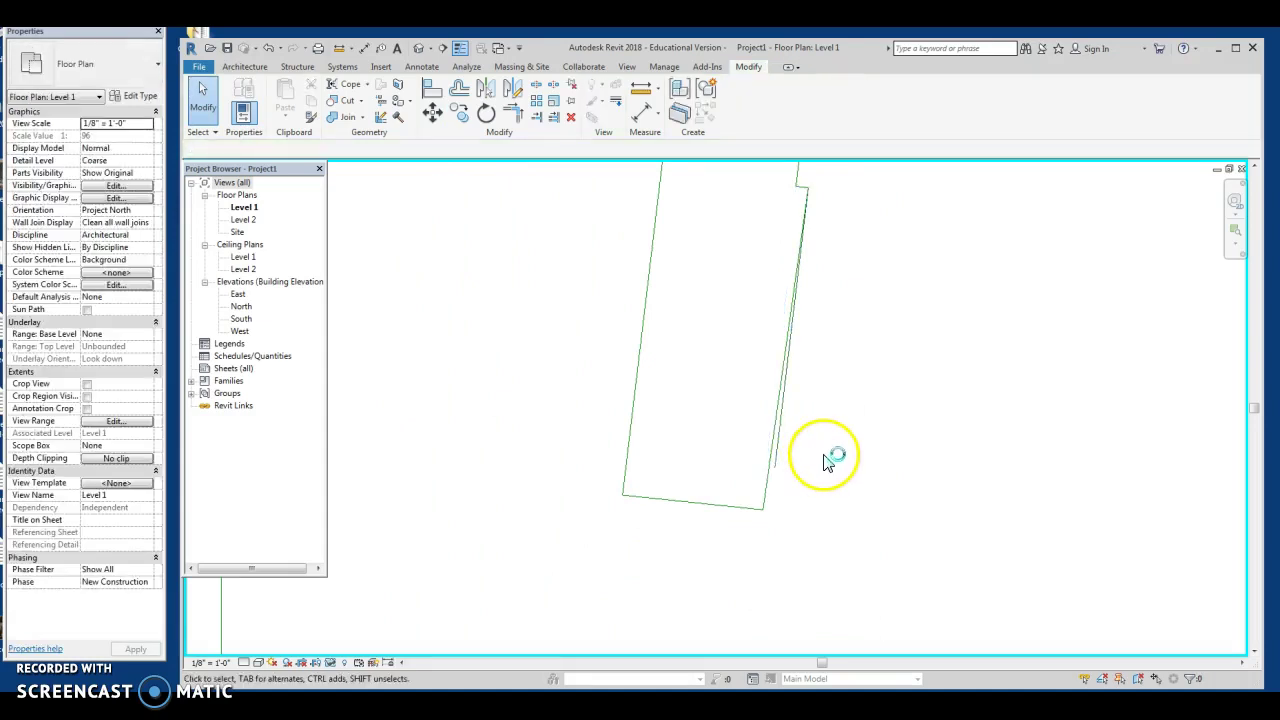
{"action": "left_click", "coordinate": [770, 481]}
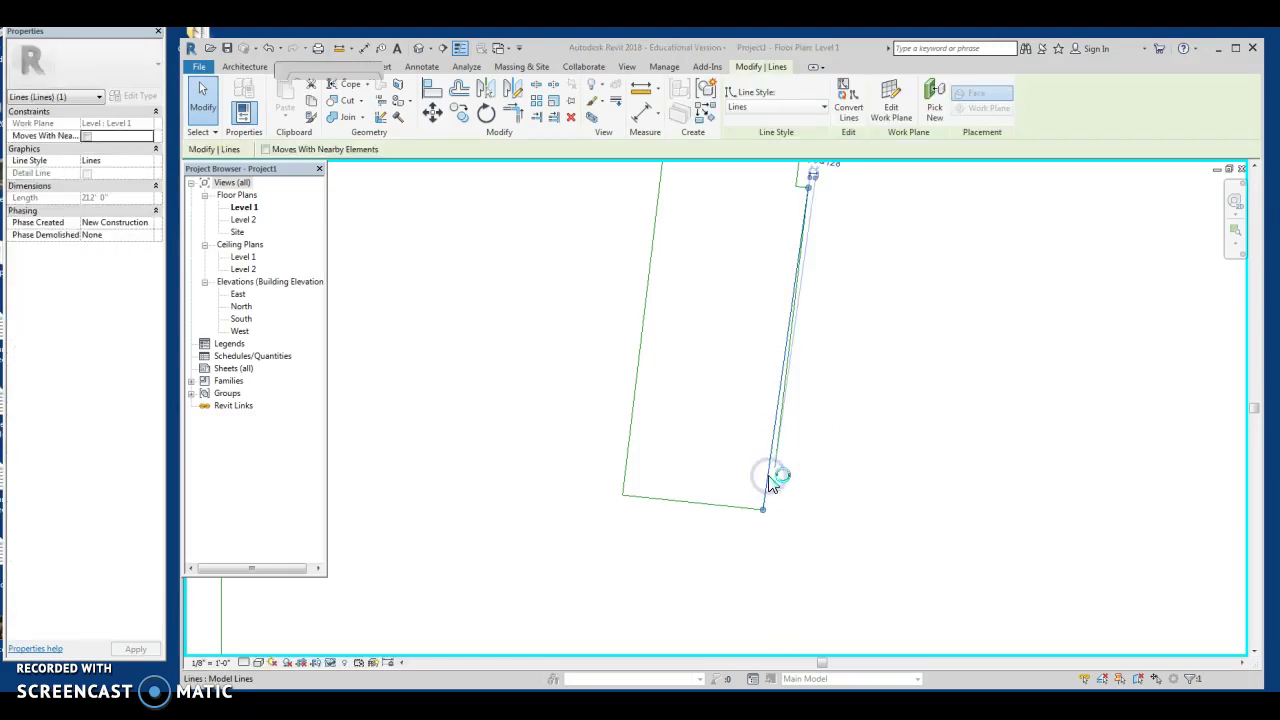
{"action": "key", "text": "F1"}
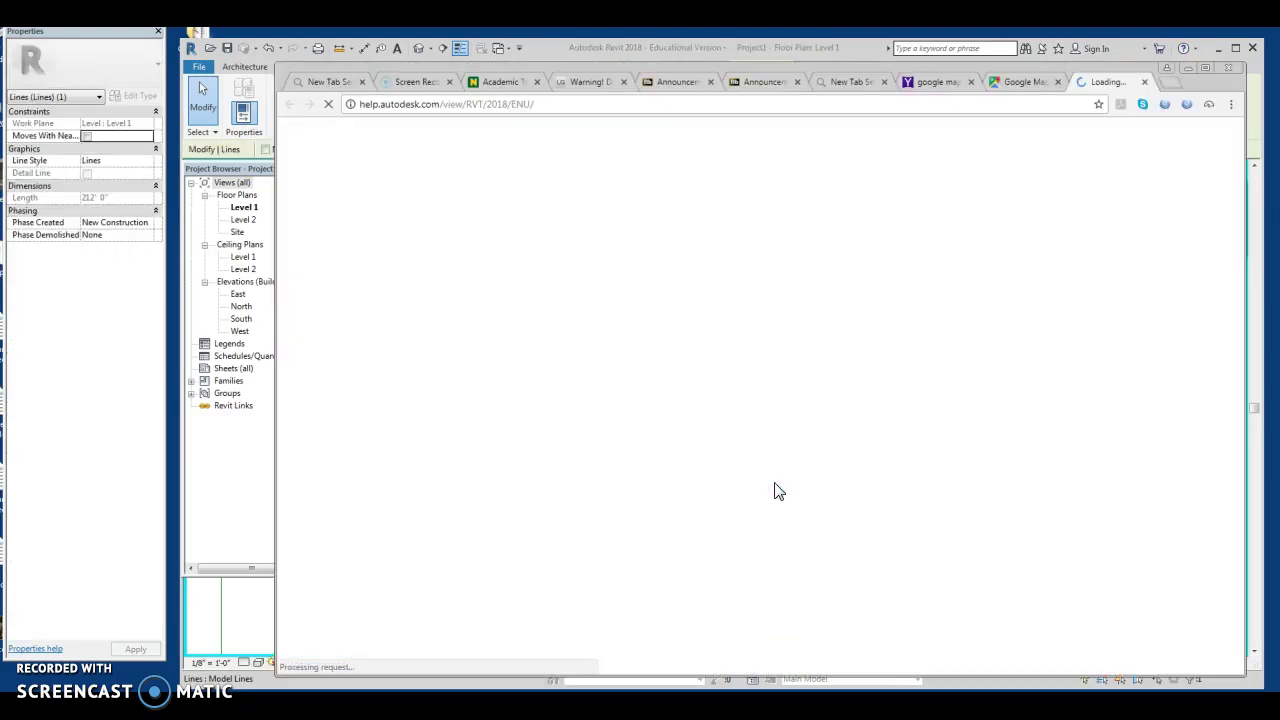
{"action": "left_click", "coordinate": [1188, 69]}
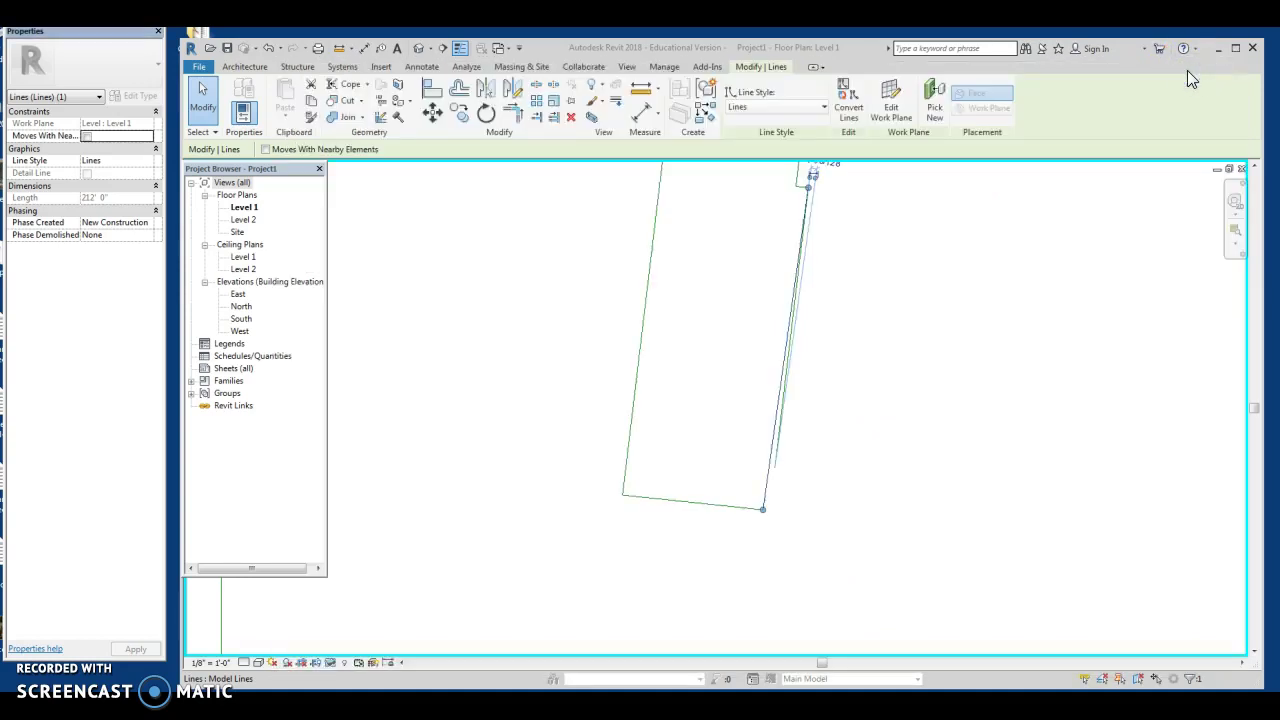
{"action": "key", "text": "Escape"}
Step: Delete the original skewed lower east side line, keeping the copied parallel line
{"action": "scroll", "coordinate": [808, 462], "scroll_direction": "up", "scroll_amount": 2}
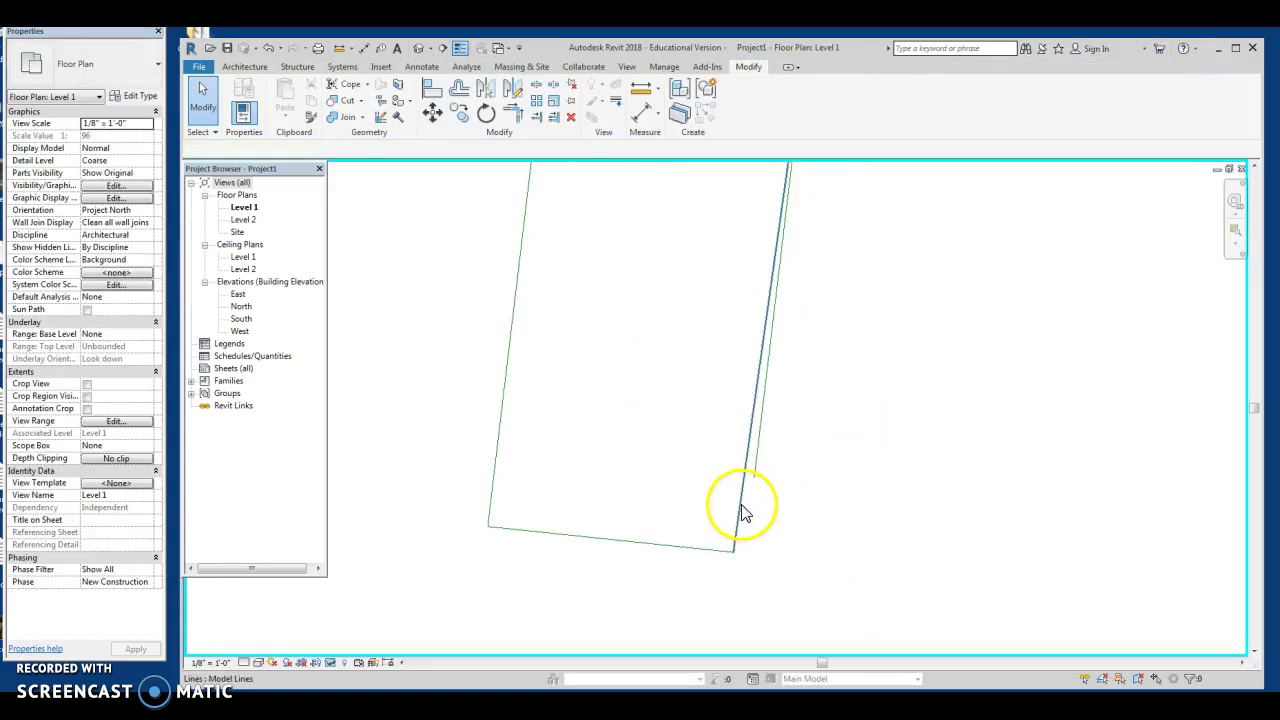
{"action": "left_click", "coordinate": [740, 516]}
{"action": "key", "text": "Escape"}
Step: Copy the north edge line from the northwest corner to the building's southwest corner
{"action": "scroll", "coordinate": [743, 514], "scroll_direction": "down", "scroll_amount": 3}
{"action": "middle_click_drag", "start_coordinate": [737, 313], "coordinate": [728, 405]}
{"action": "left_click", "coordinate": [712, 184]}
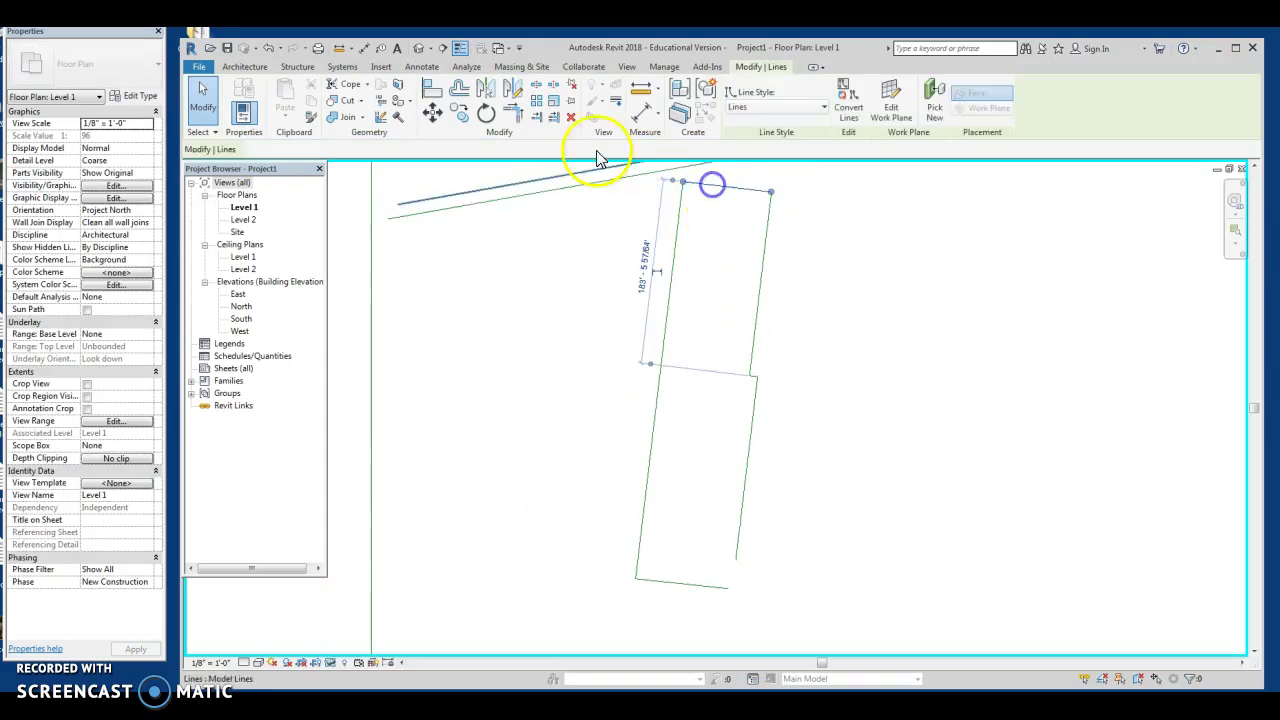
{"action": "left_click", "coordinate": [458, 112]}
{"action": "left_click", "coordinate": [685, 186]}
{"action": "left_click", "coordinate": [637, 578]}
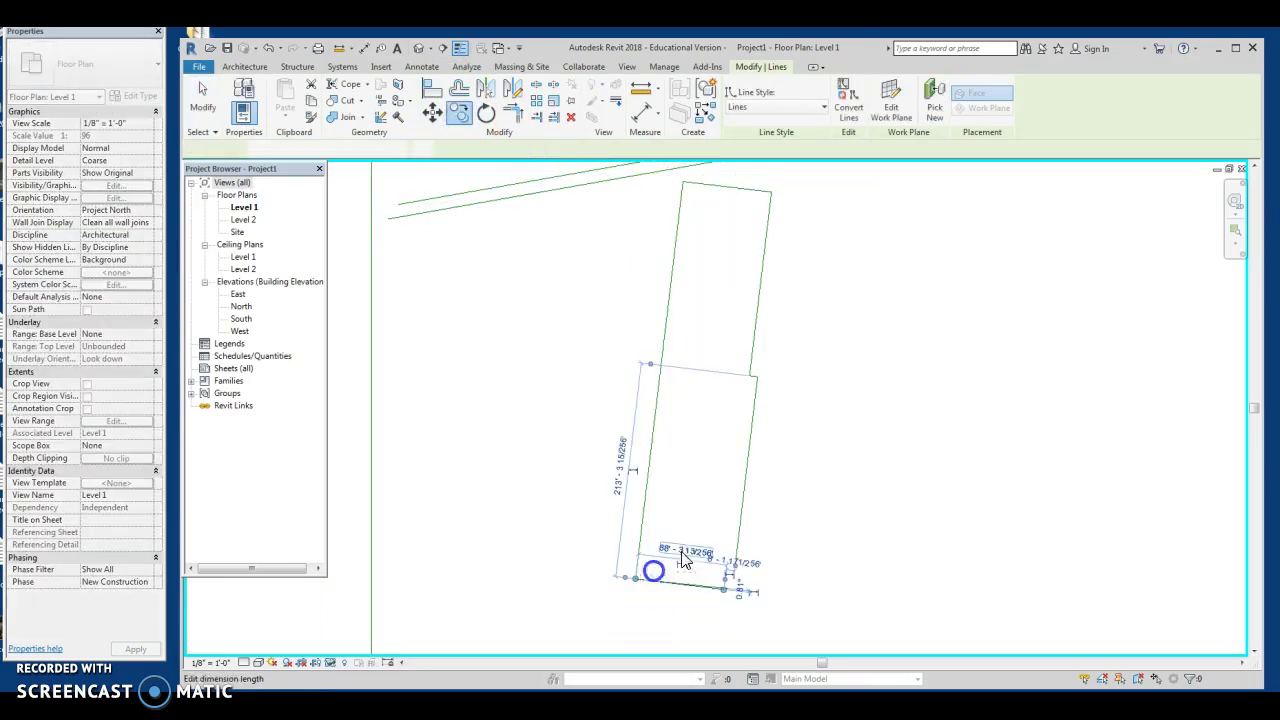
{"action": "left_click", "coordinate": [703, 590]}
Step: Delete the copied line at the south edge, keeping the original south edge line
{"action": "scroll", "coordinate": [710, 600], "scroll_direction": "up", "scroll_amount": 4}
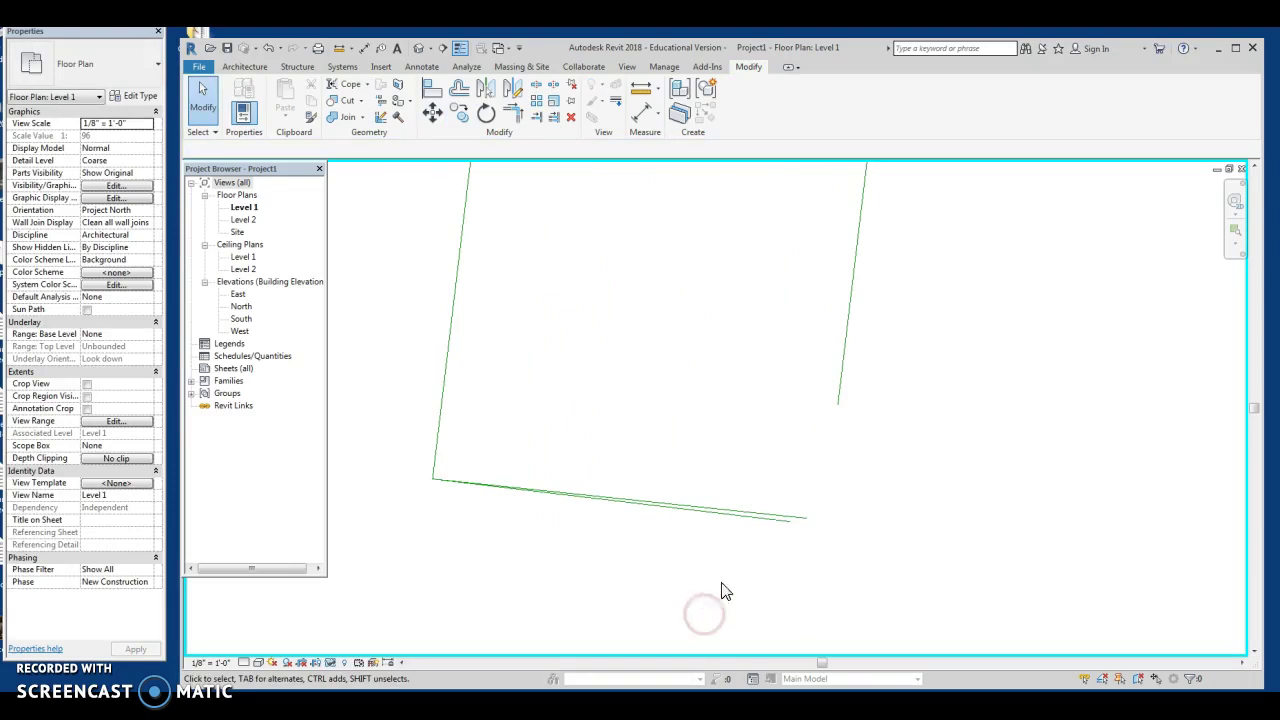
{"action": "left_click", "coordinate": [785, 526]}
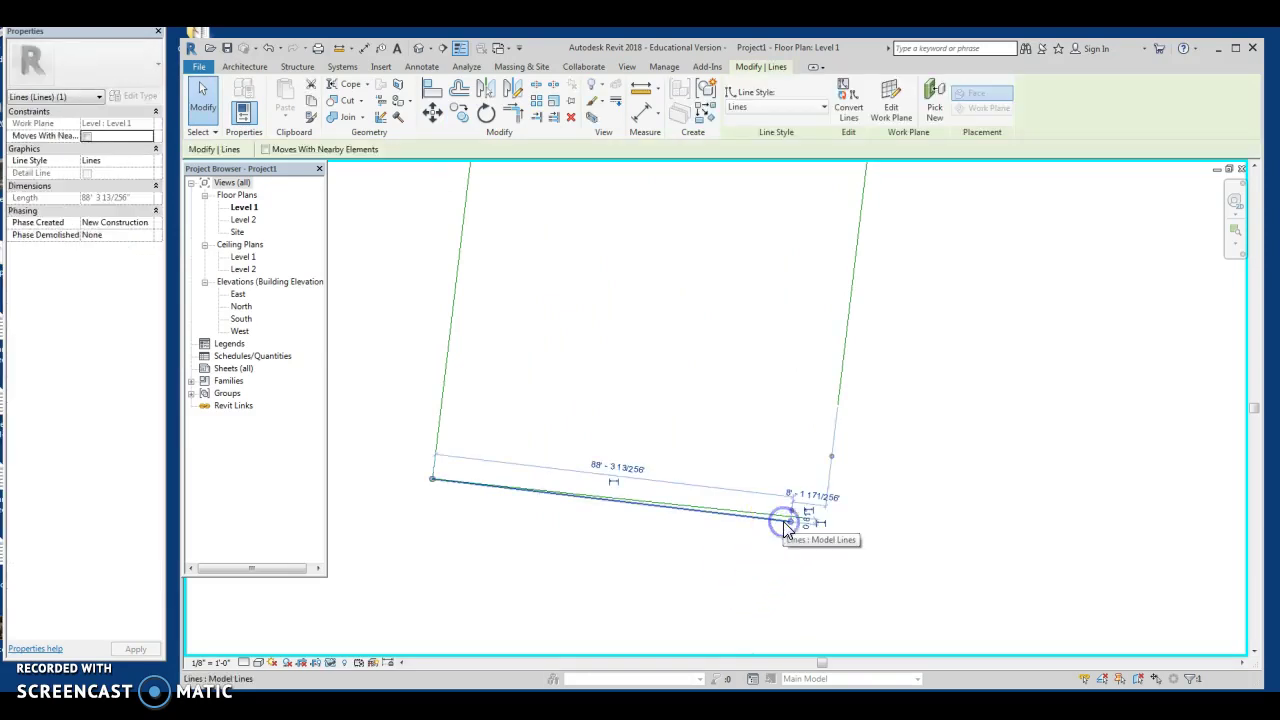
{"action": "left_click", "coordinate": [829, 503]}
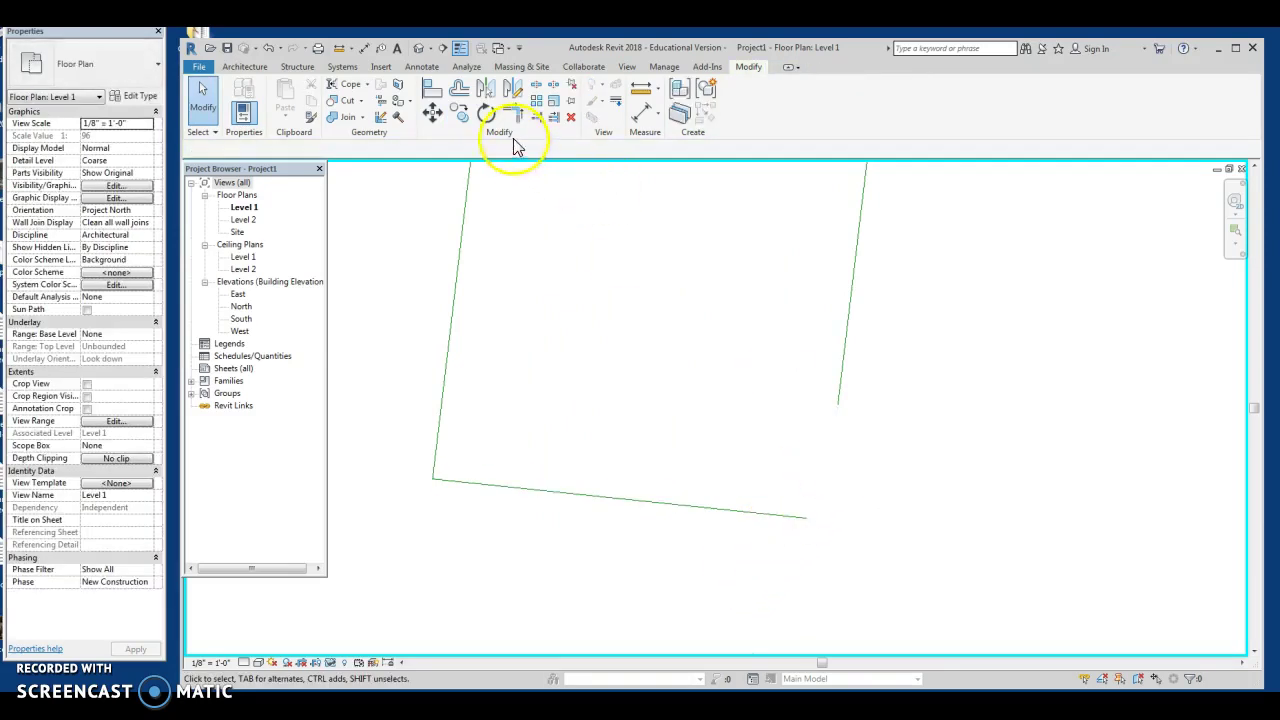
Step: Trim and extend the south edge and lower east side lines to meet at the southeast corner
{"action": "left_click", "coordinate": [511, 113]}
{"action": "left_click", "coordinate": [759, 522]}
{"action": "key", "text": "Escape"}
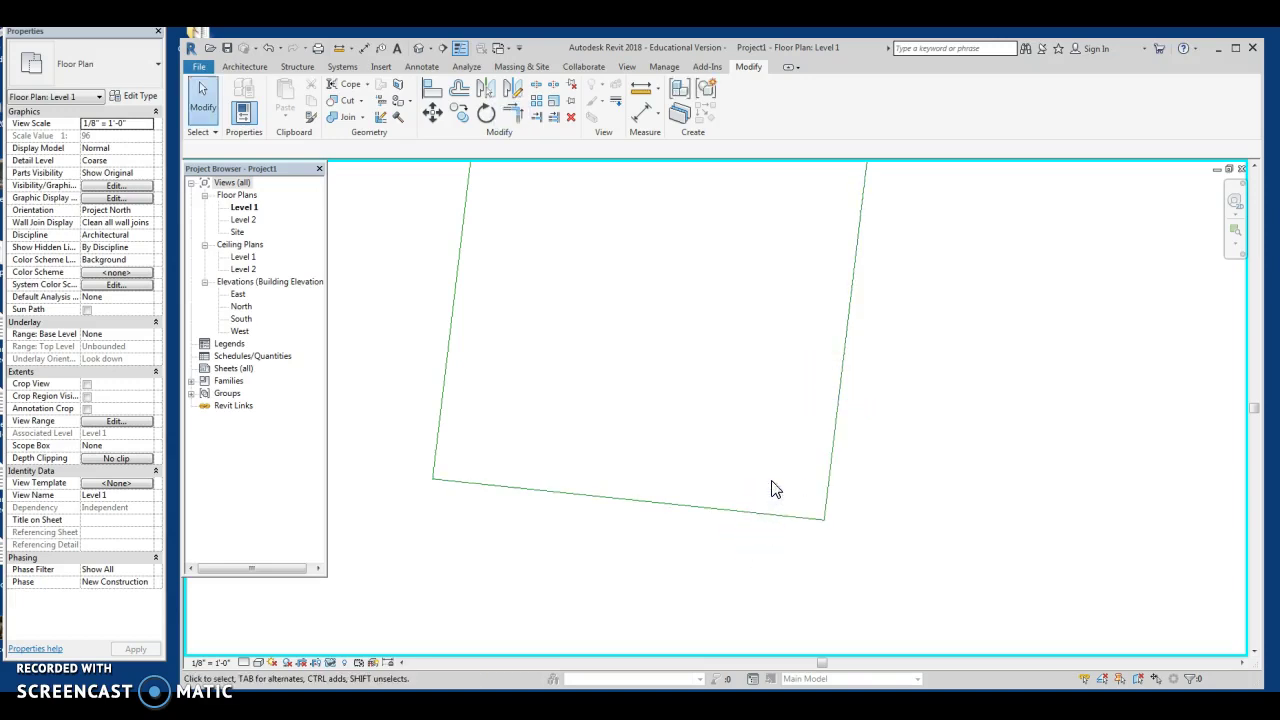
Step: Check the angle between the south edge and the east side with an angular dimension, without placing it
{"action": "left_click", "coordinate": [831, 471]}
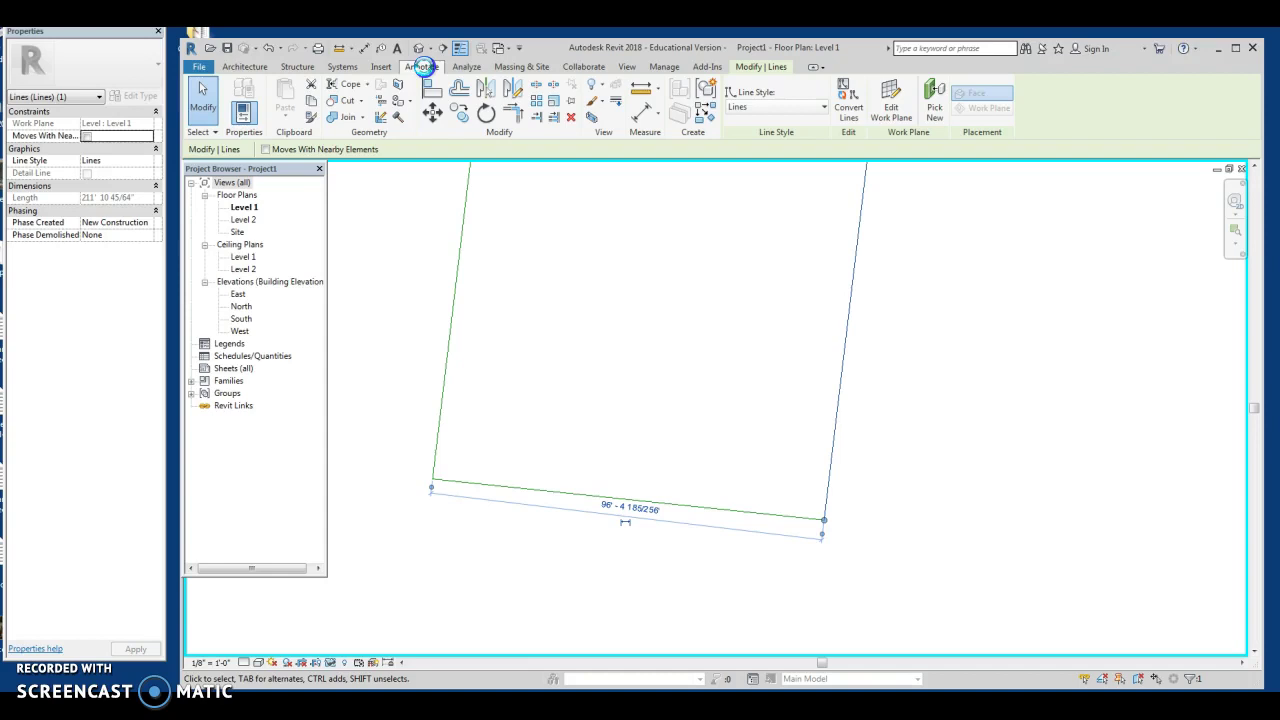
{"action": "left_click", "coordinate": [422, 66]}
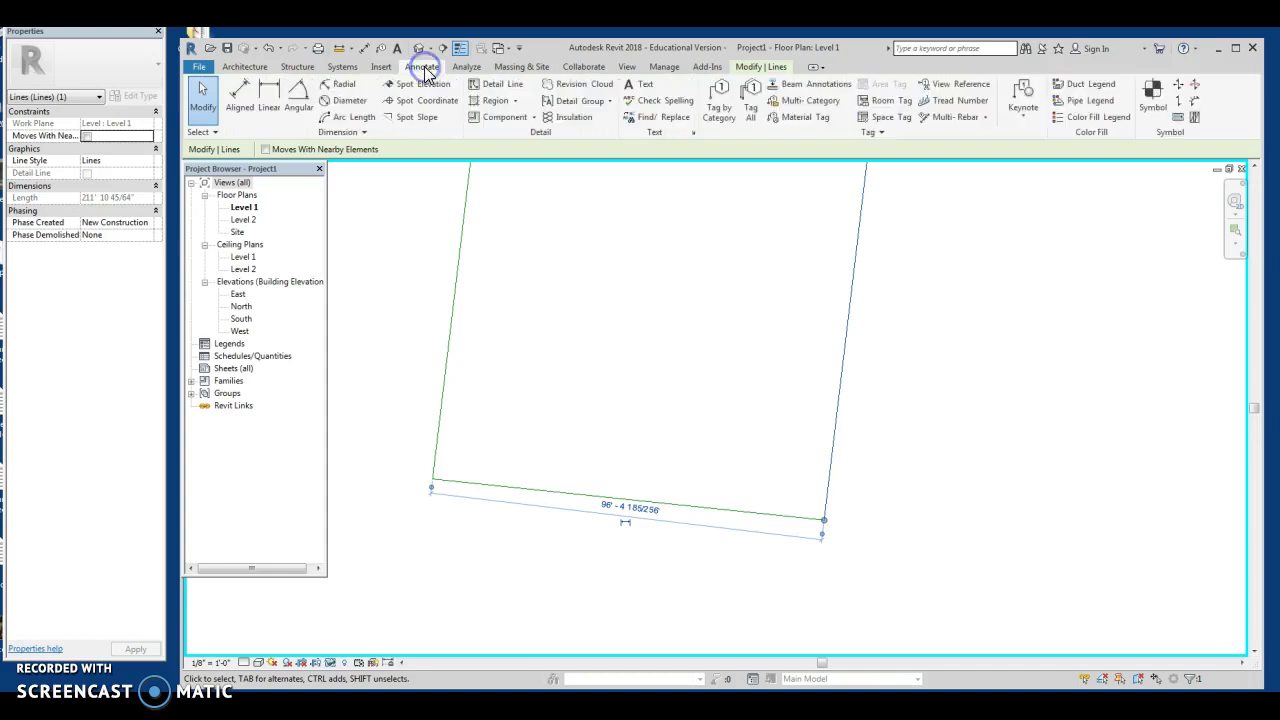
{"action": "left_click", "coordinate": [298, 95]}
{"action": "left_click", "coordinate": [785, 516]}
{"action": "left_click", "coordinate": [827, 491]}
{"action": "left_click", "coordinate": [781, 454]}
{"action": "scroll", "coordinate": [780, 450], "scroll_direction": "up", "scroll_amount": 3}
{"action": "scroll", "coordinate": [779, 451], "scroll_direction": "down", "scroll_amount": 1}
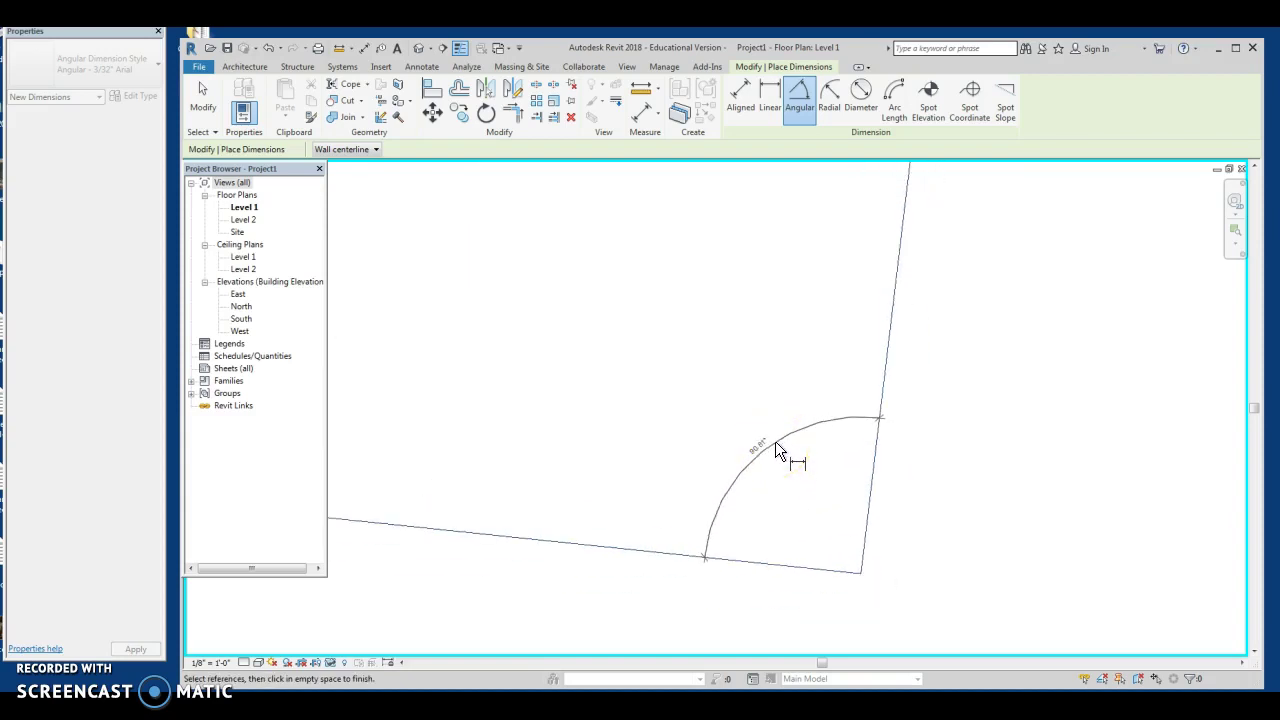
{"action": "scroll", "coordinate": [777, 447], "scroll_direction": "down", "scroll_amount": 1}
{"action": "middle_click_drag", "start_coordinate": [777, 443], "coordinate": [885, 484]}
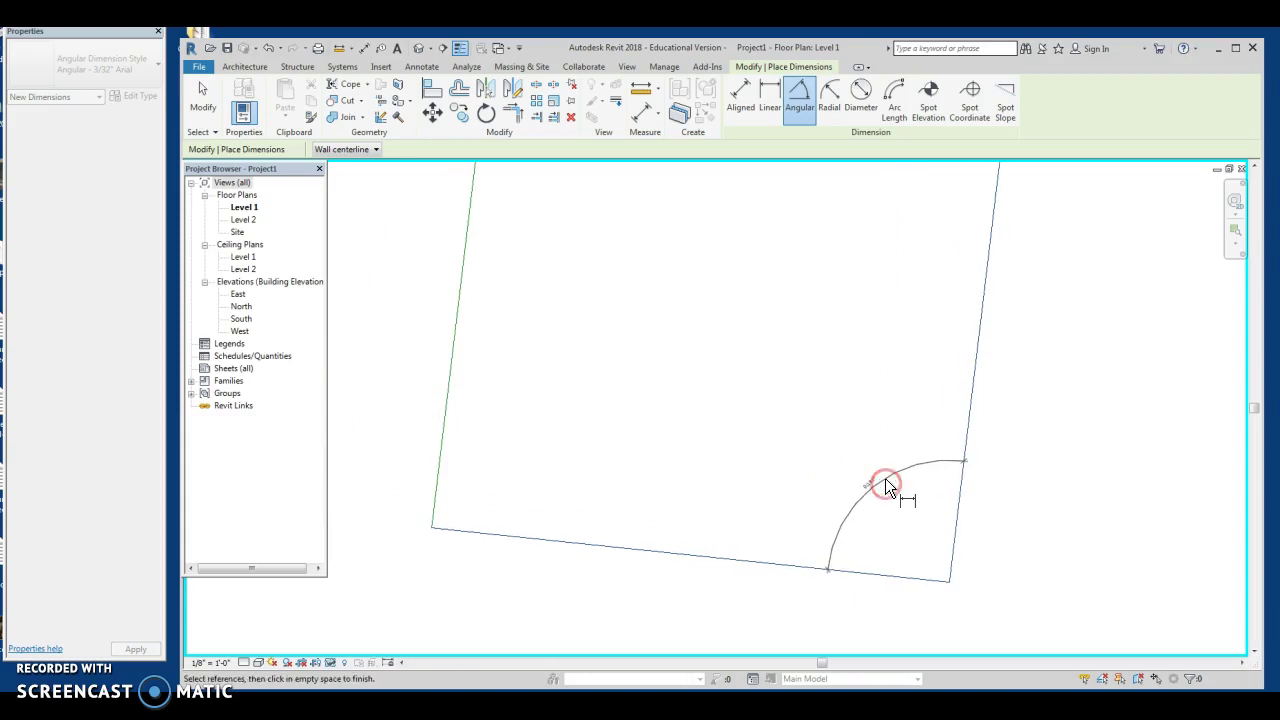
{"action": "scroll", "coordinate": [886, 505], "scroll_direction": "down", "scroll_amount": 1}
{"action": "key", "text": "Escape"}
{"action": "key", "text": "Escape"}
Step: Replace the skewed south edge with a model line from the southwest corner, perpendicular to the west side, ending by the lower end of the east side
{"action": "left_click", "coordinate": [763, 517]}
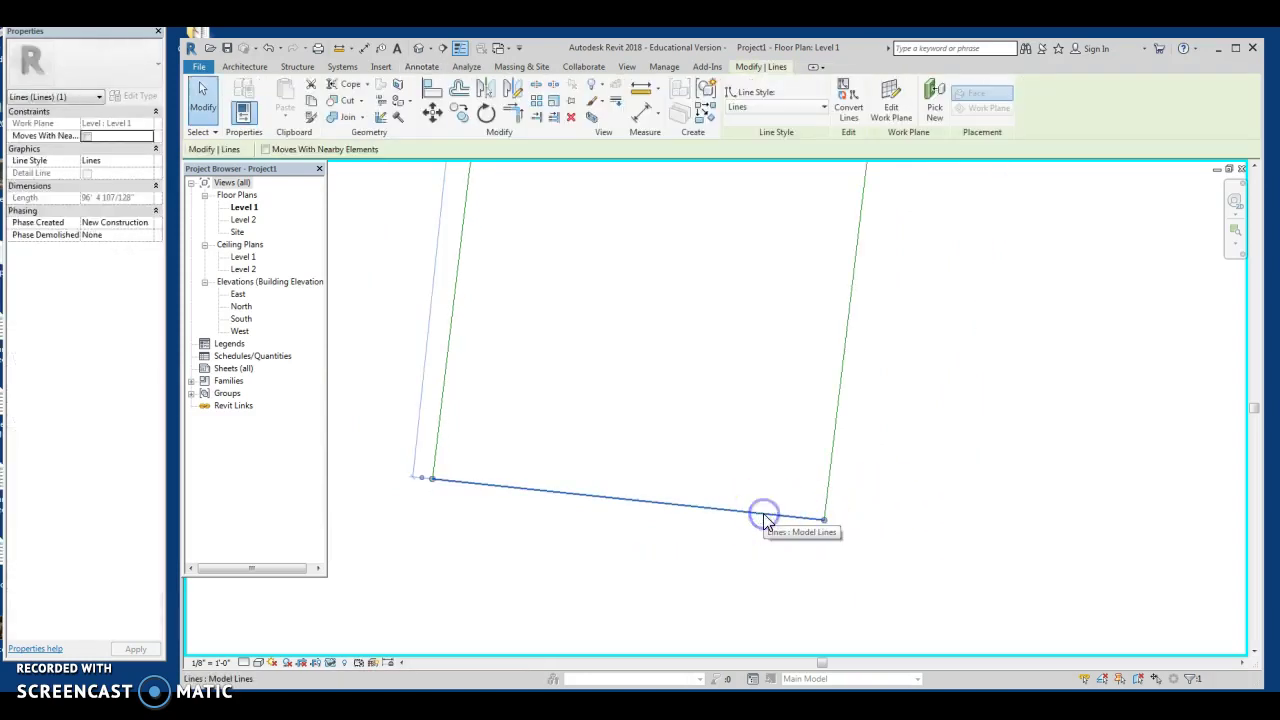
{"action": "key", "text": "Delete"}
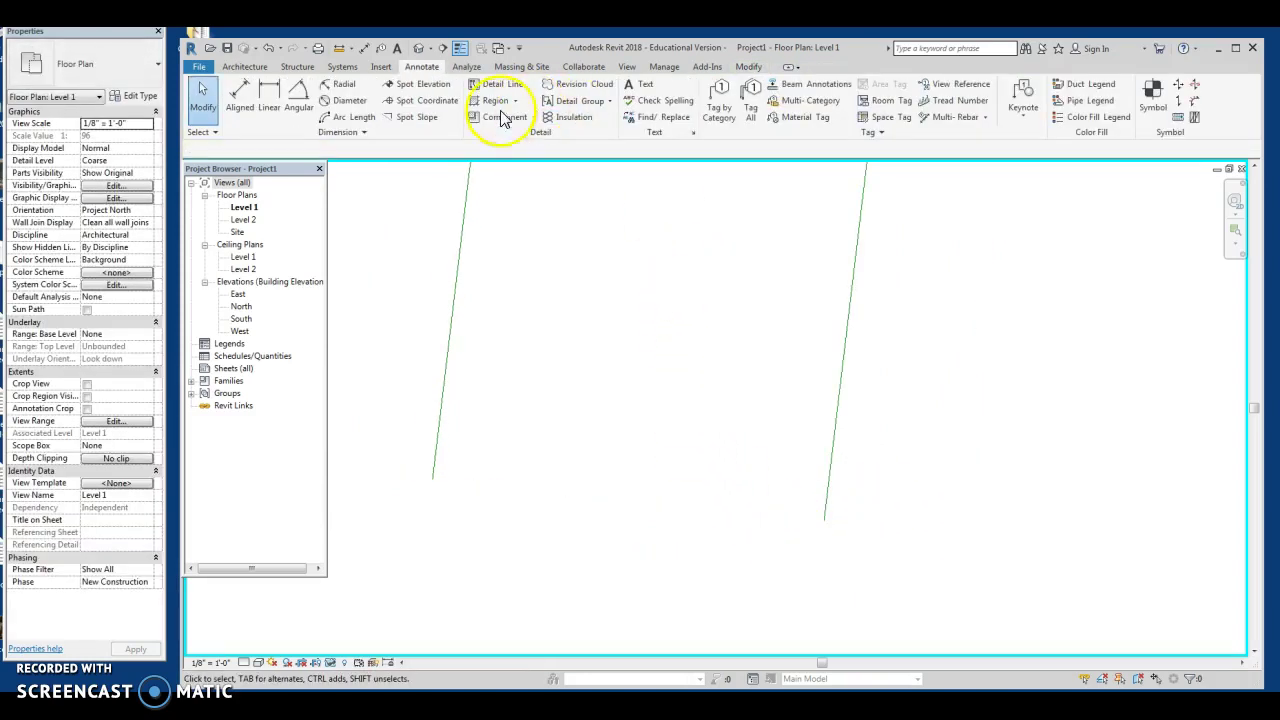
{"action": "left_click", "coordinate": [255, 66]}
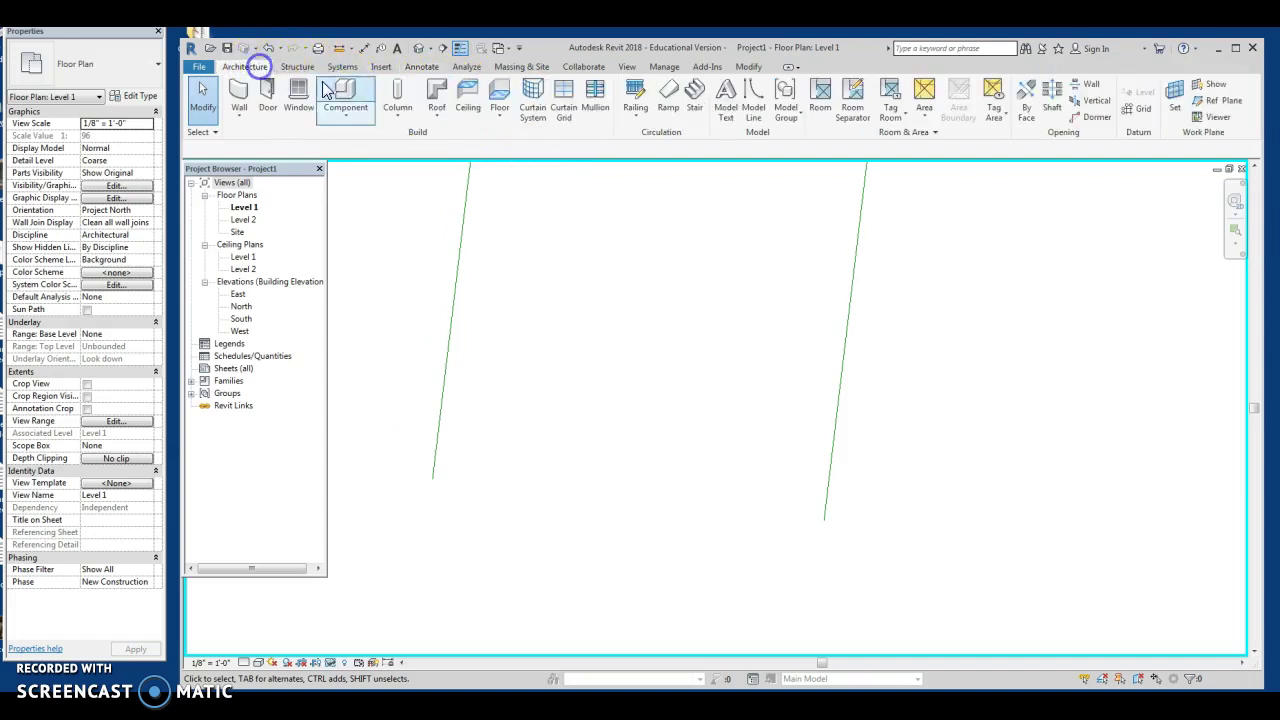
{"action": "left_click", "coordinate": [752, 96]}
{"action": "left_click", "coordinate": [434, 478]}
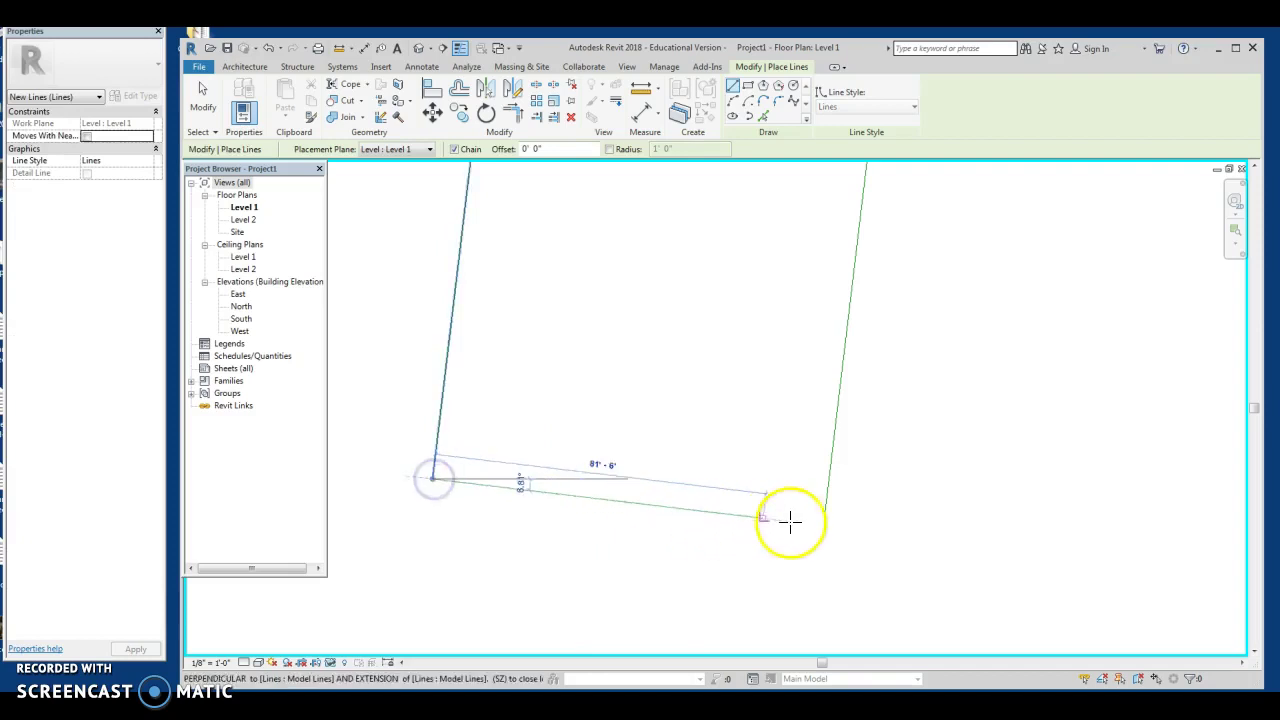
{"action": "scroll", "coordinate": [821, 523], "scroll_direction": "up", "scroll_amount": 3}
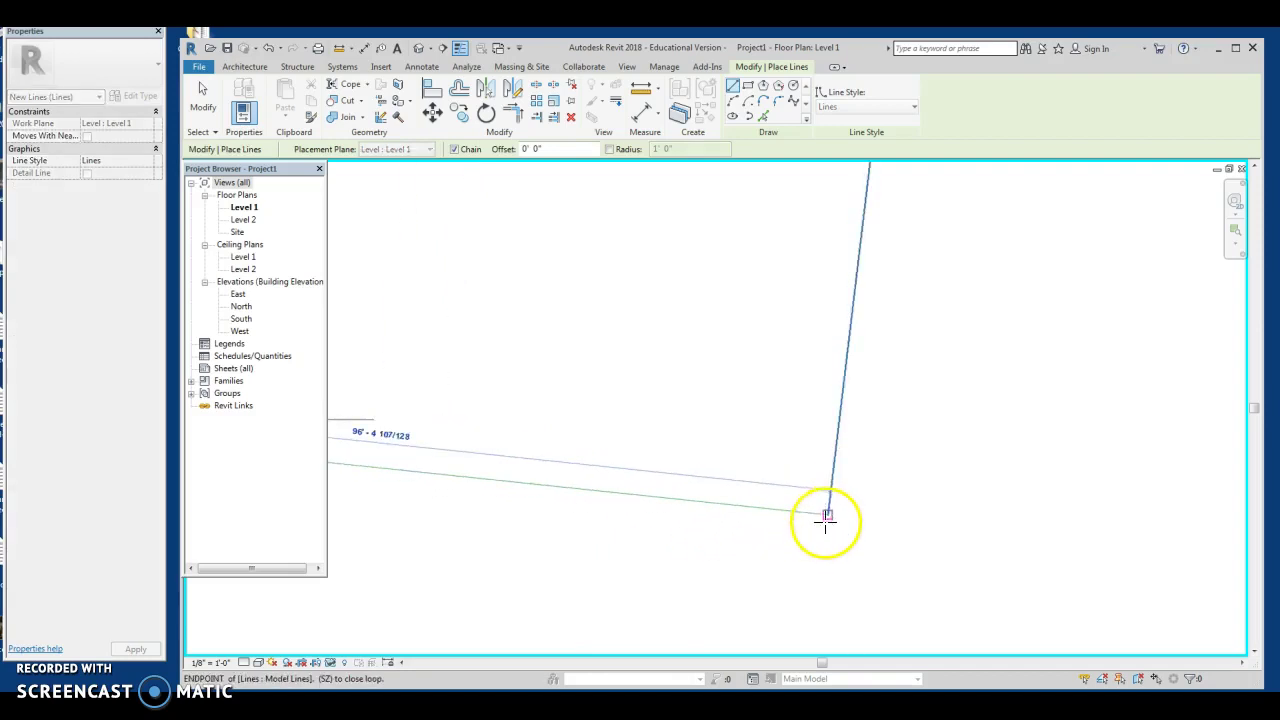
{"action": "left_click", "coordinate": [825, 522]}
{"action": "key", "text": "Escape"}
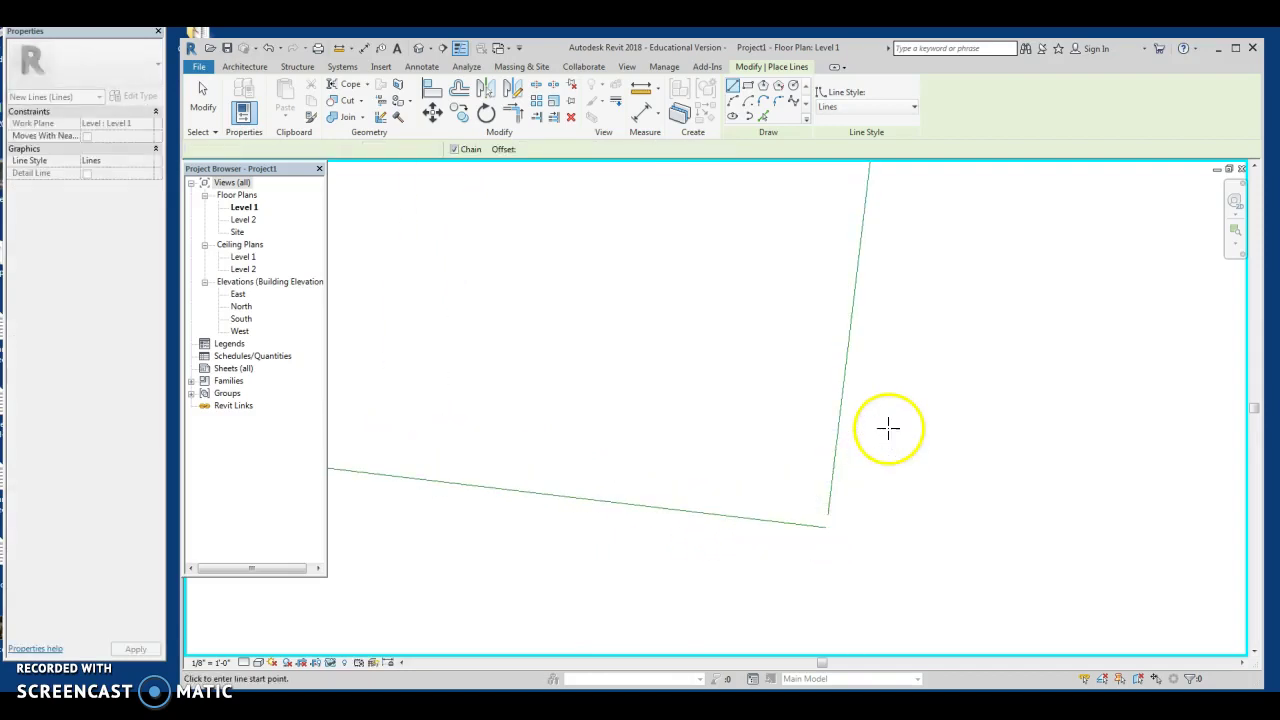
{"action": "scroll", "coordinate": [889, 426], "scroll_direction": "down", "scroll_amount": 2}
{"action": "key", "text": "Escape"}
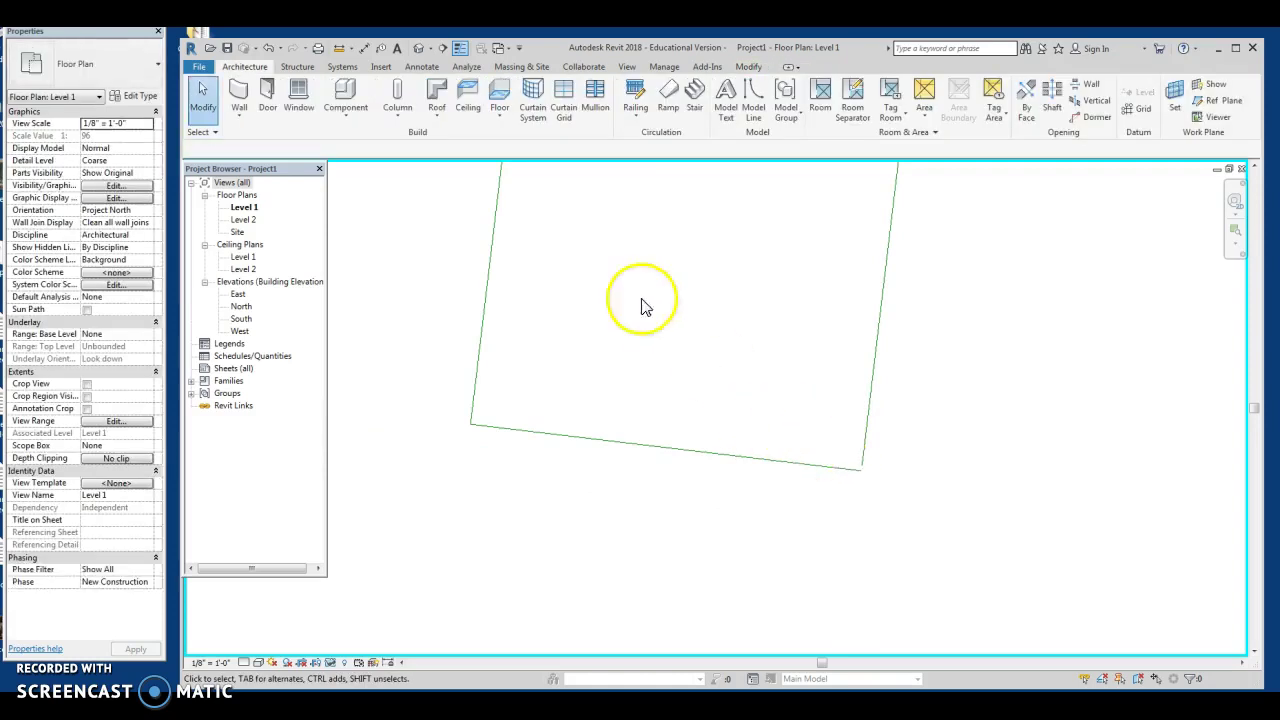
Step: Trim and extend the new south edge and the lower east side so they meet at the southeast corner
{"action": "left_click", "coordinate": [685, 449]}
{"action": "left_click", "coordinate": [512, 113]}
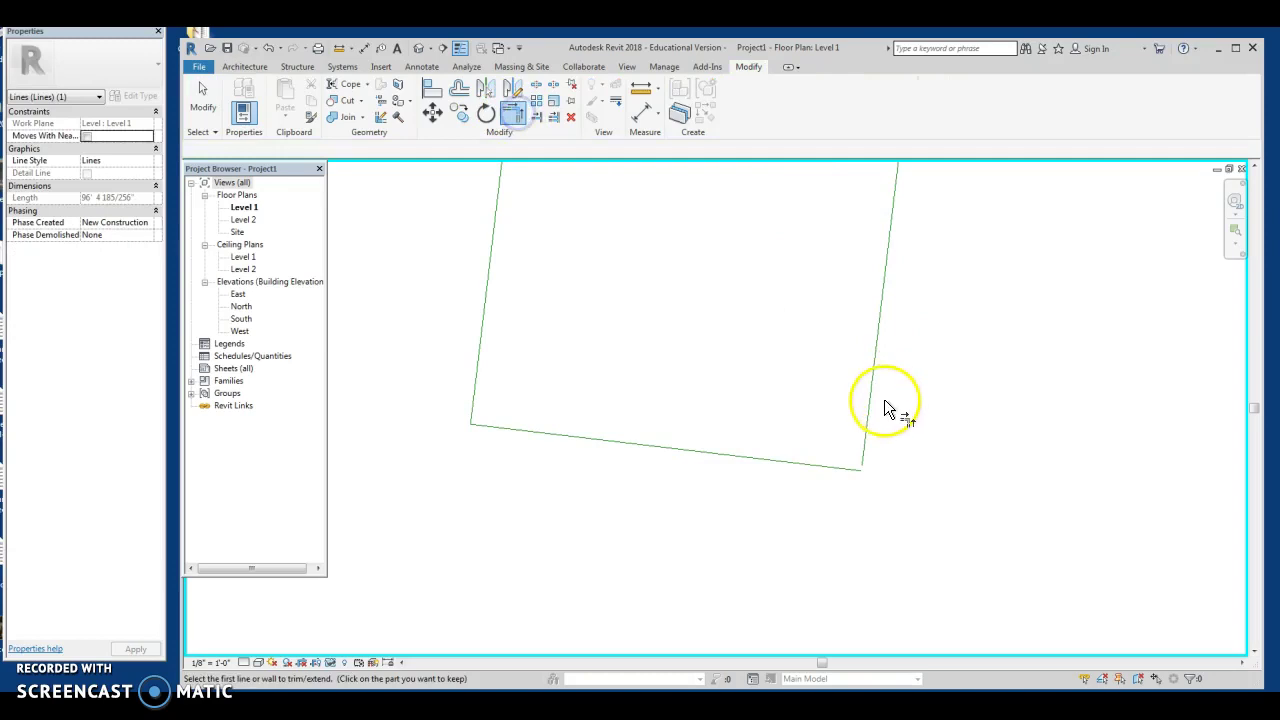
{"action": "left_click", "coordinate": [868, 403]}
{"action": "left_click", "coordinate": [792, 461]}
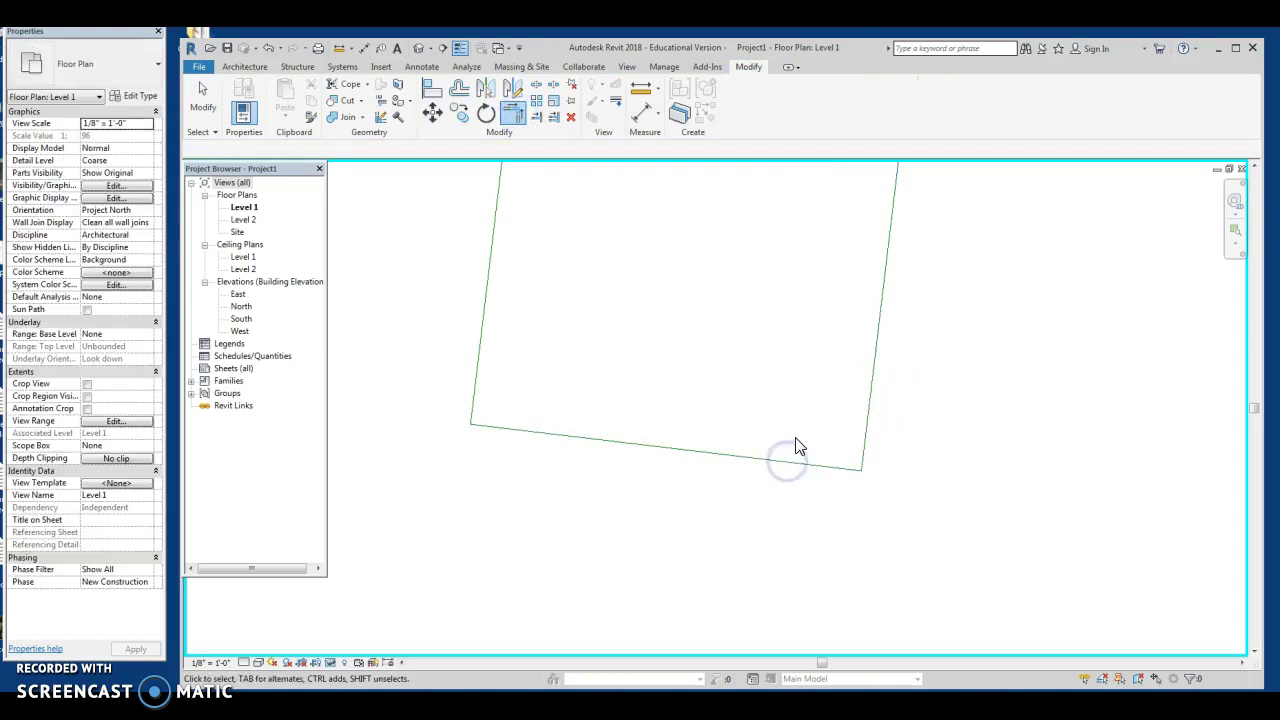
{"action": "key", "text": "Escape"}
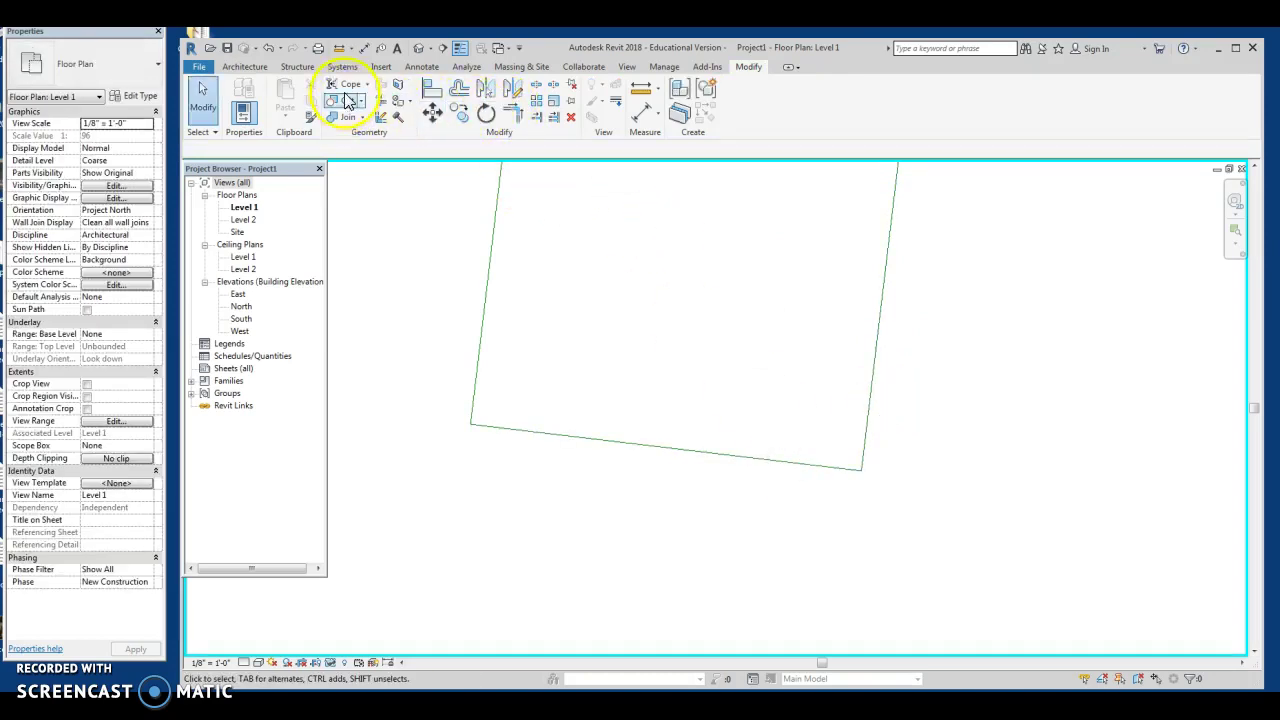
Step: Check the southeast corner with an angular dimension between the east side and the south edge, and delete that dimension
{"action": "left_click", "coordinate": [424, 68]}
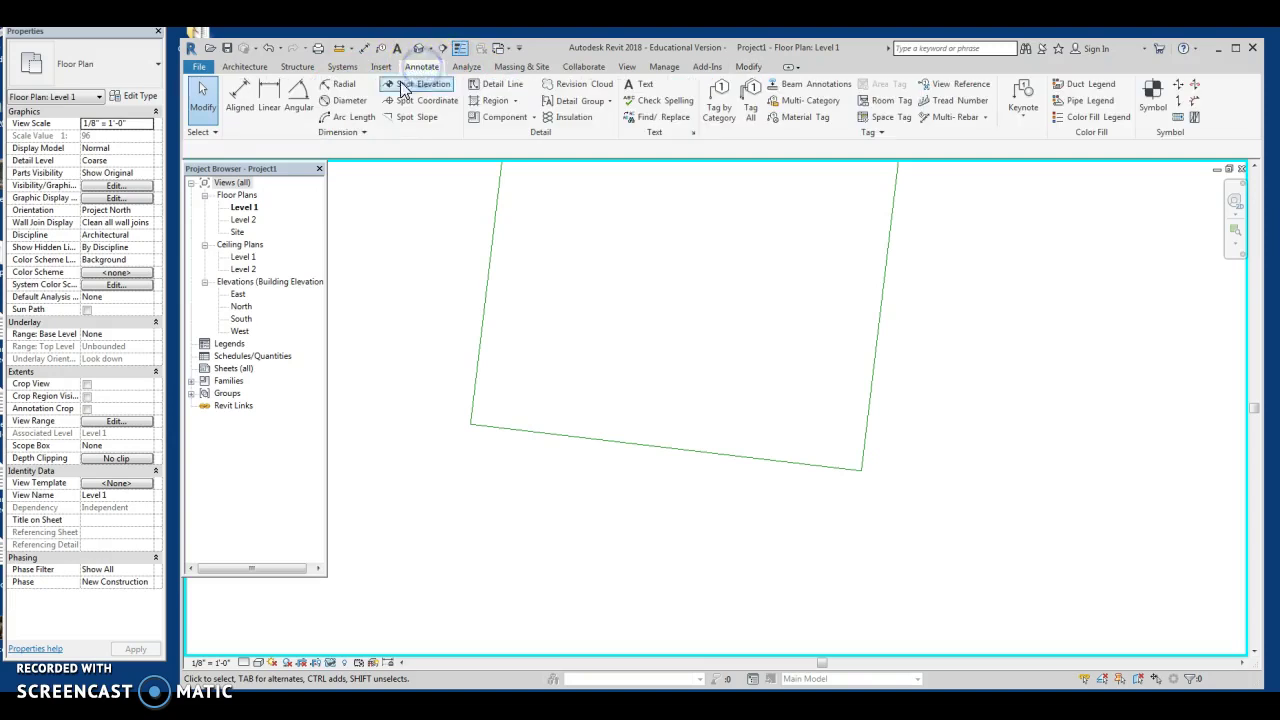
{"action": "left_click", "coordinate": [296, 100]}
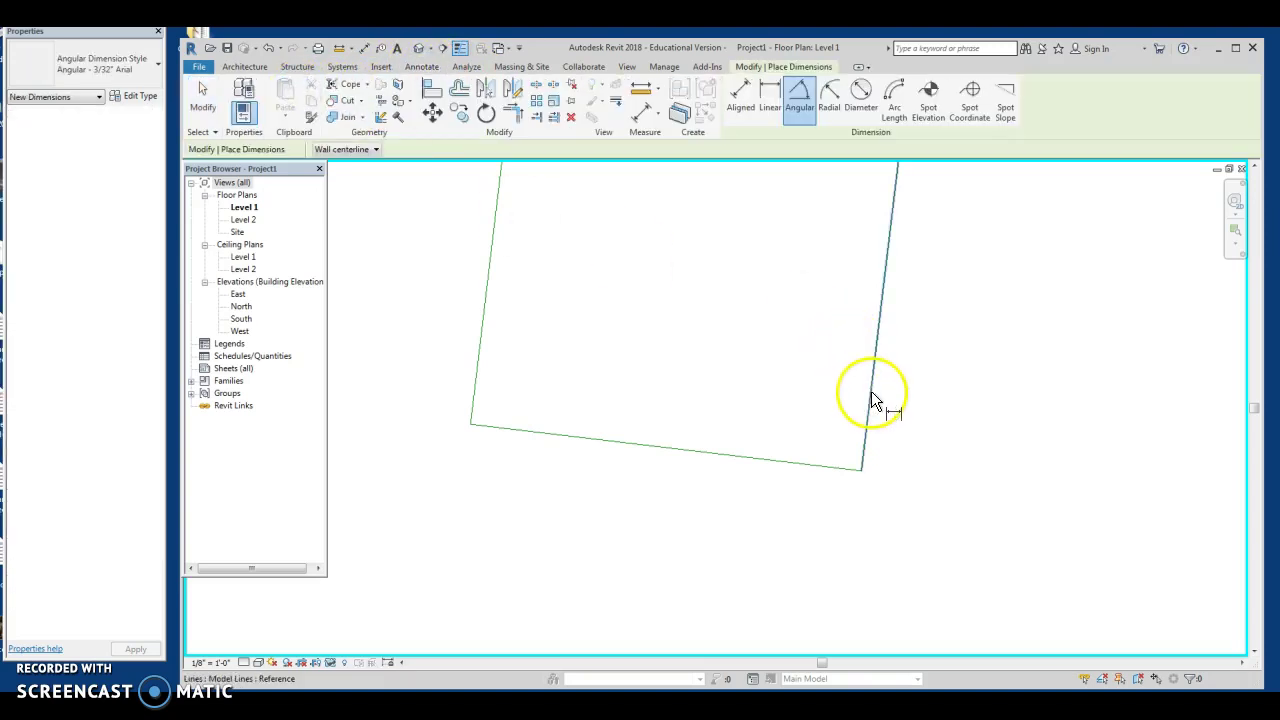
{"action": "left_click", "coordinate": [871, 391]}
{"action": "left_click", "coordinate": [801, 462]}
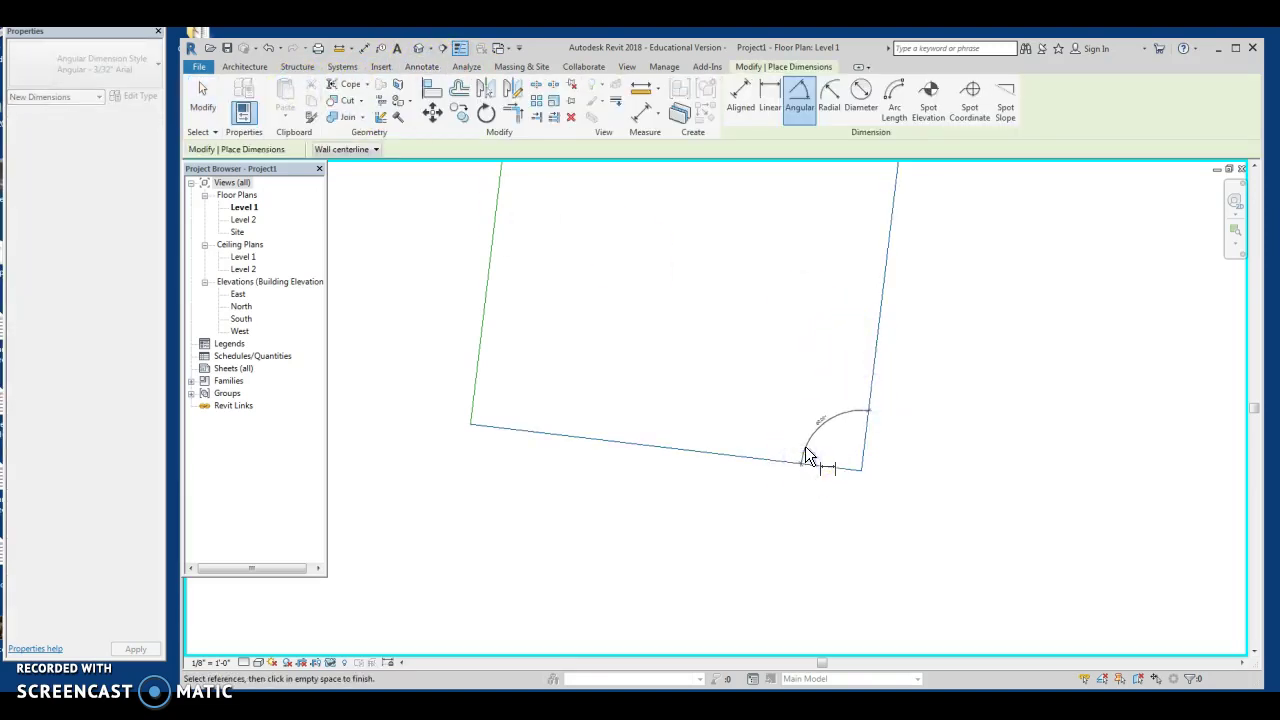
{"action": "left_click", "coordinate": [808, 456]}
{"action": "scroll", "coordinate": [827, 425], "scroll_direction": "up", "scroll_amount": 4}
{"action": "scroll", "coordinate": [827, 425], "scroll_direction": "down", "scroll_amount": 4}
{"action": "scroll", "coordinate": [827, 435], "scroll_direction": "down", "scroll_amount": 1}
{"action": "key", "text": "Escape"}
{"action": "key", "text": "Escape"}
{"action": "left_click", "coordinate": [840, 422]}
{"action": "key", "text": "Delete"}
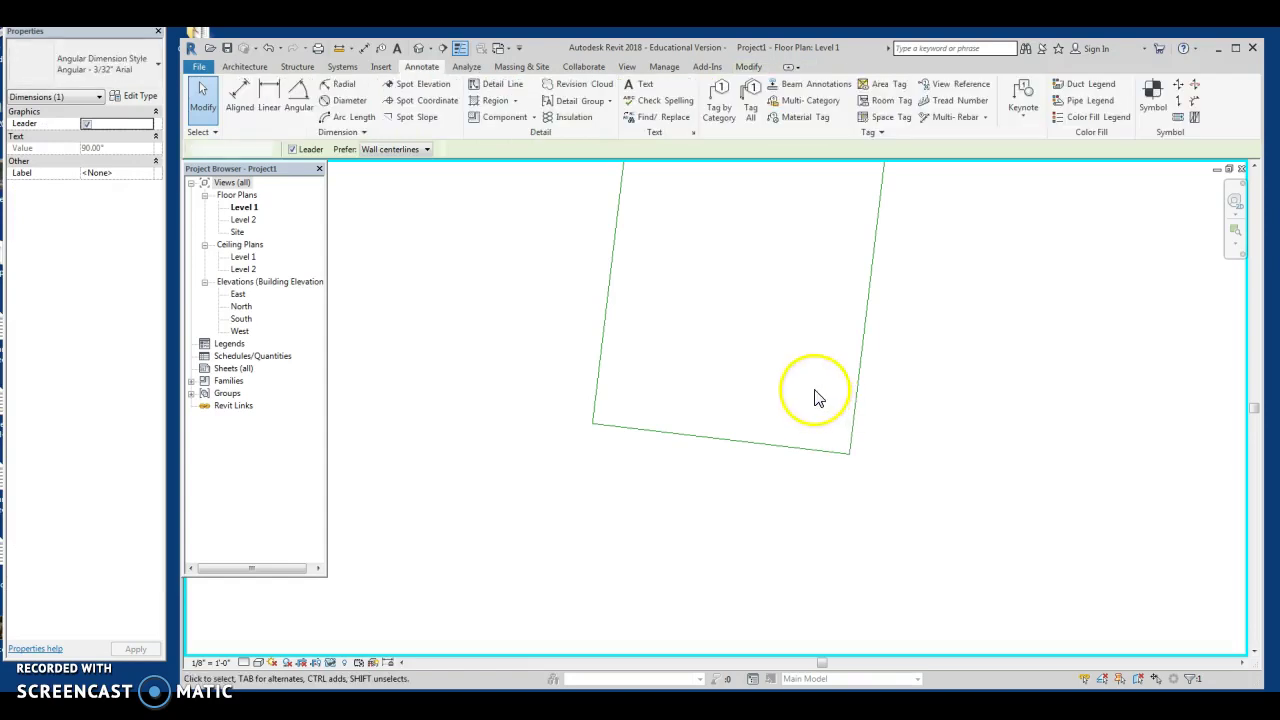
Step: Create an in-place model in the Roofs category, keeping the suggested name
{"action": "scroll", "coordinate": [811, 337], "scroll_direction": "down", "scroll_amount": 5}
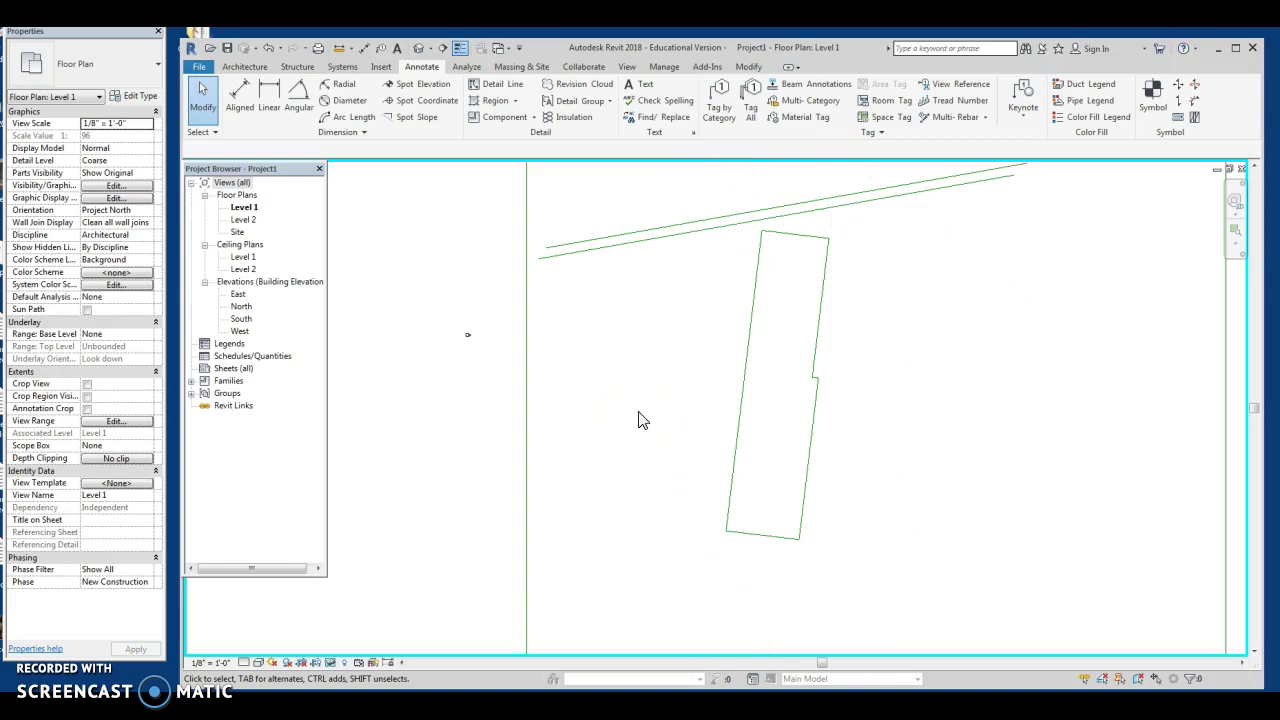
{"action": "left_click", "coordinate": [244, 66]}
{"action": "left_click", "coordinate": [347, 121]}
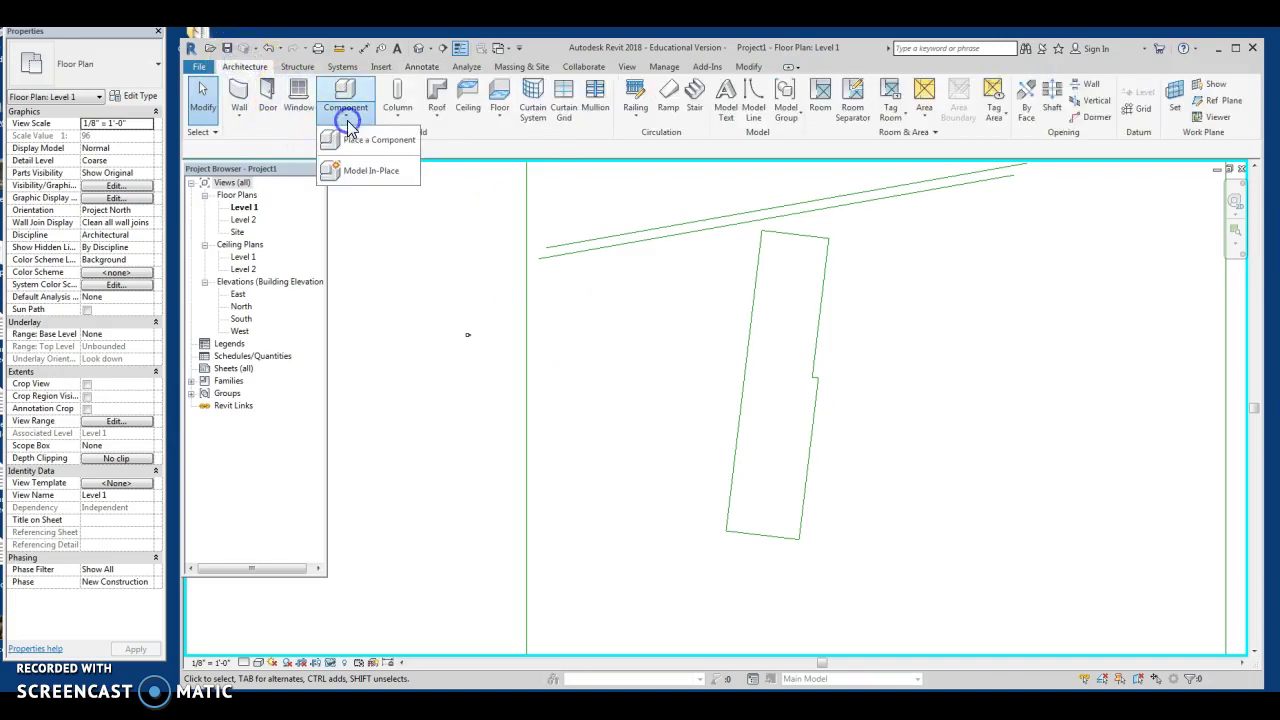
{"action": "left_click", "coordinate": [367, 172]}
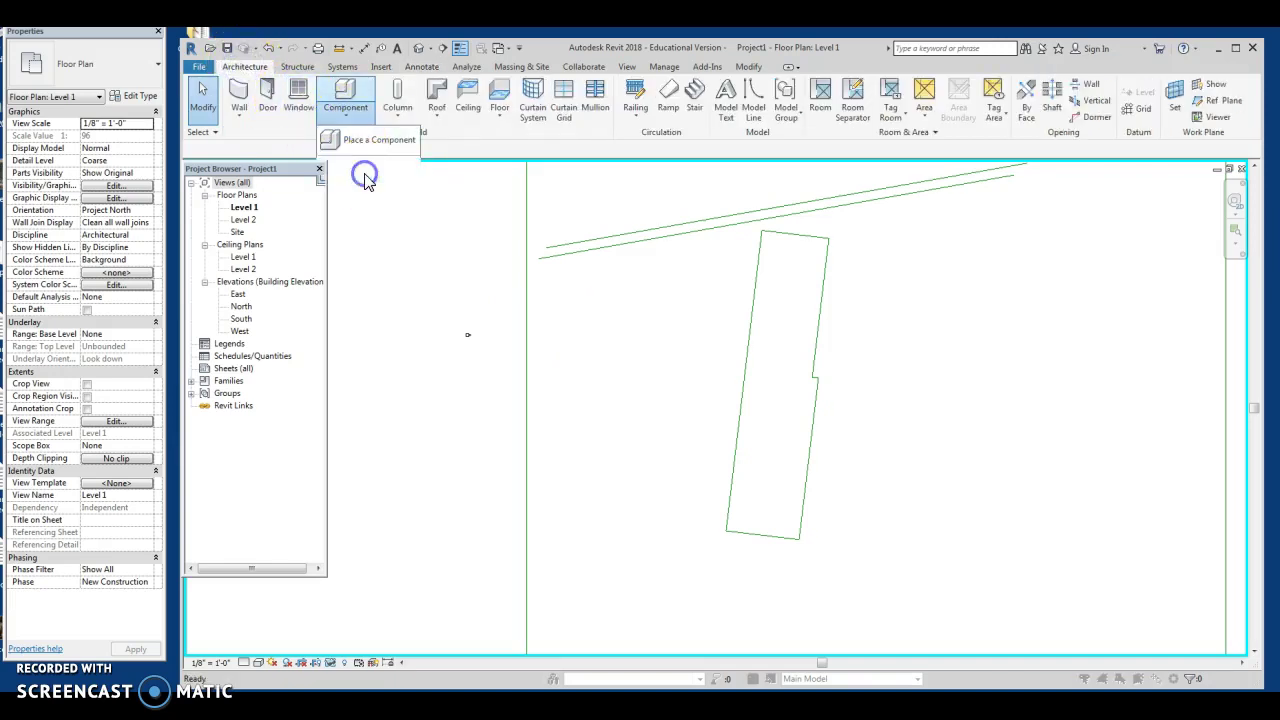
{"action": "left_click_drag", "start_coordinate": [815, 285], "coordinate": [805, 356]}
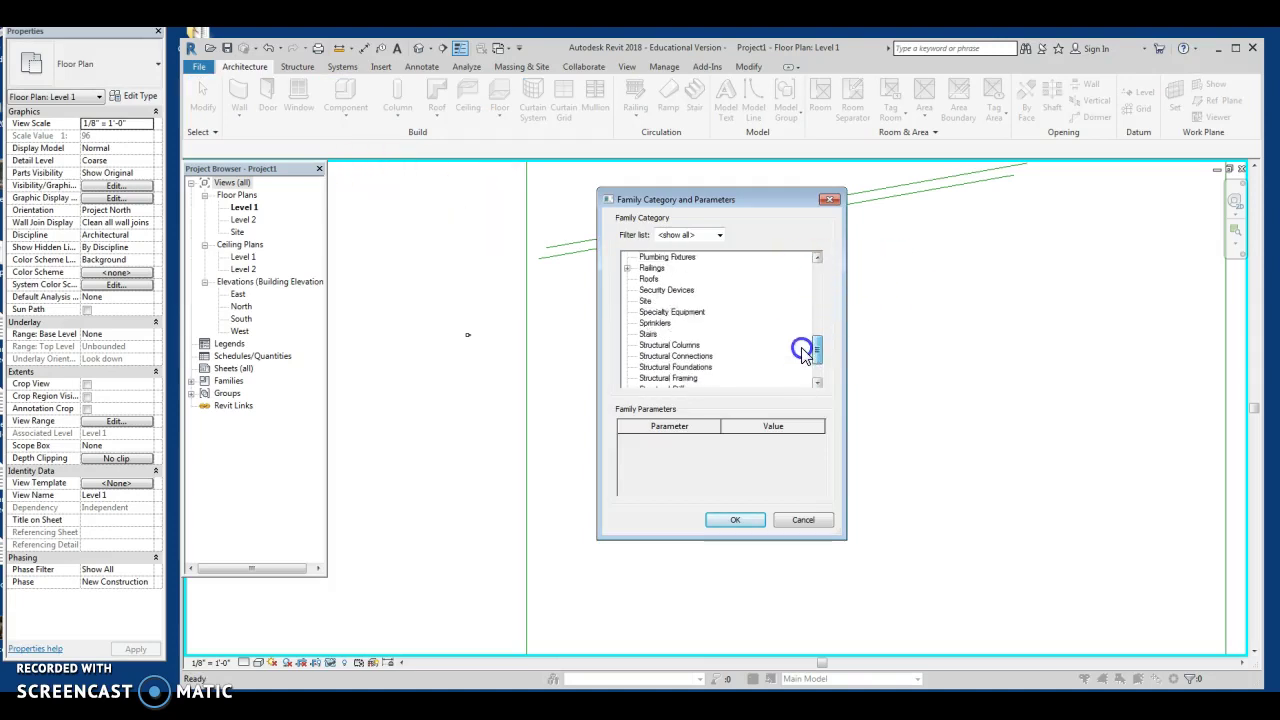
{"action": "left_click", "coordinate": [651, 279]}
{"action": "left_click", "coordinate": [737, 519]}
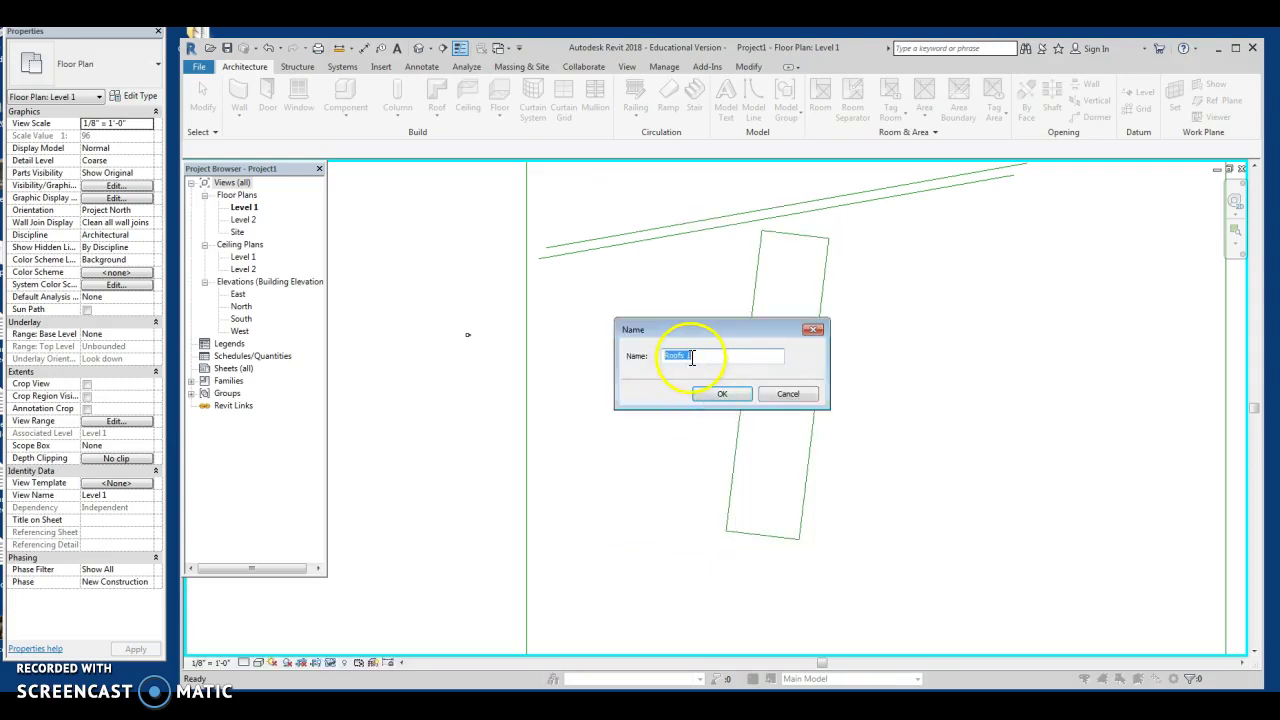
{"action": "left_click", "coordinate": [710, 394]}
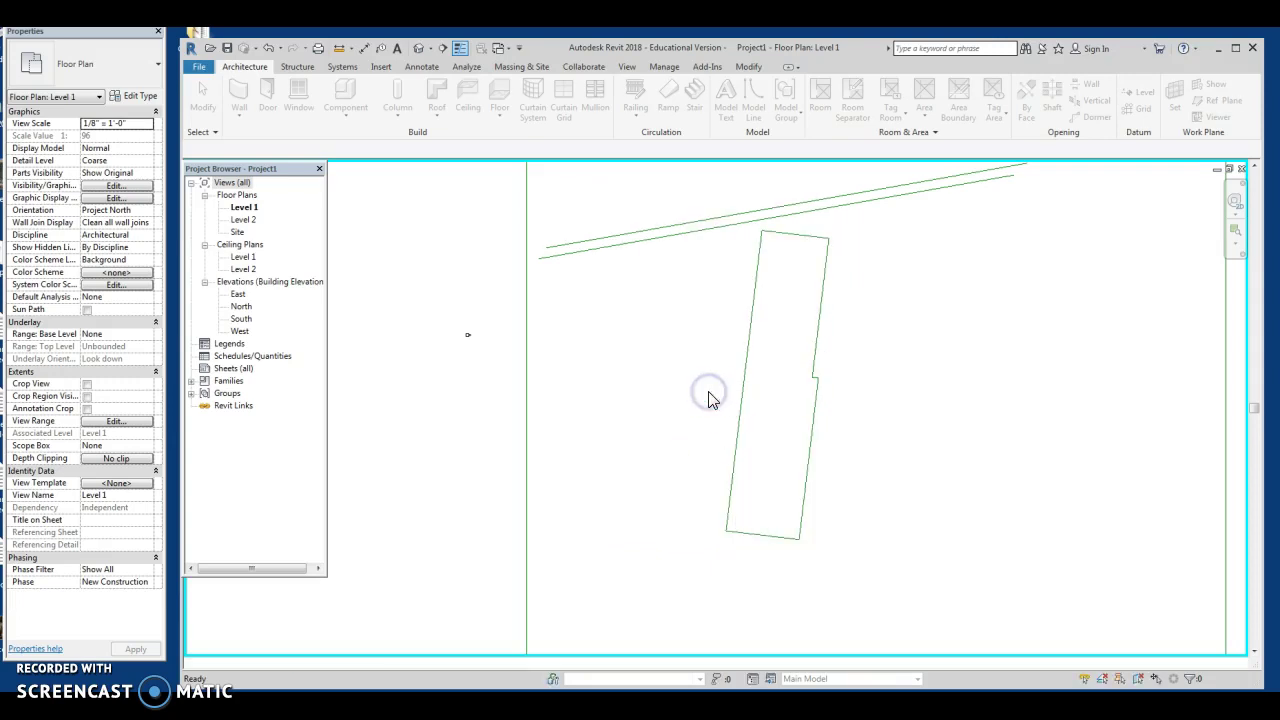
Step: Begin an extrusion sketch and pick all the building outline's model lines as its profile, including the short jog on the east side
{"action": "left_click", "coordinate": [300, 95]}
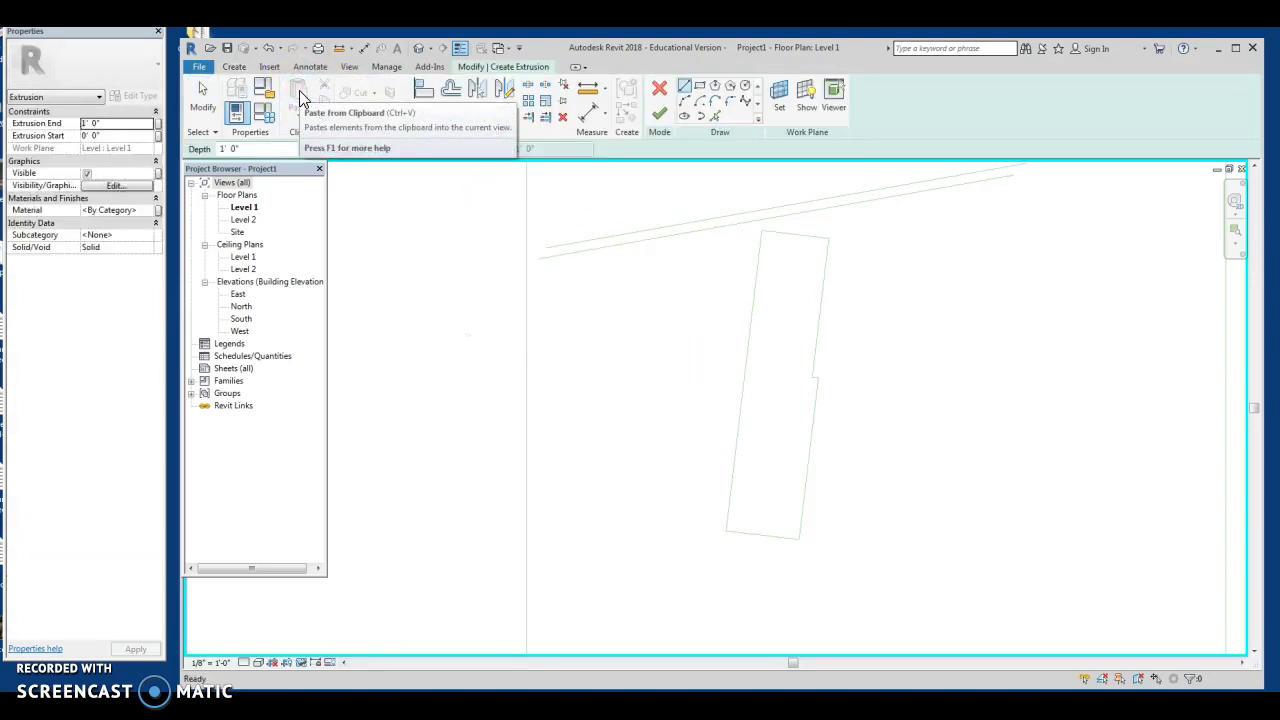
{"action": "left_click", "coordinate": [689, 118]}
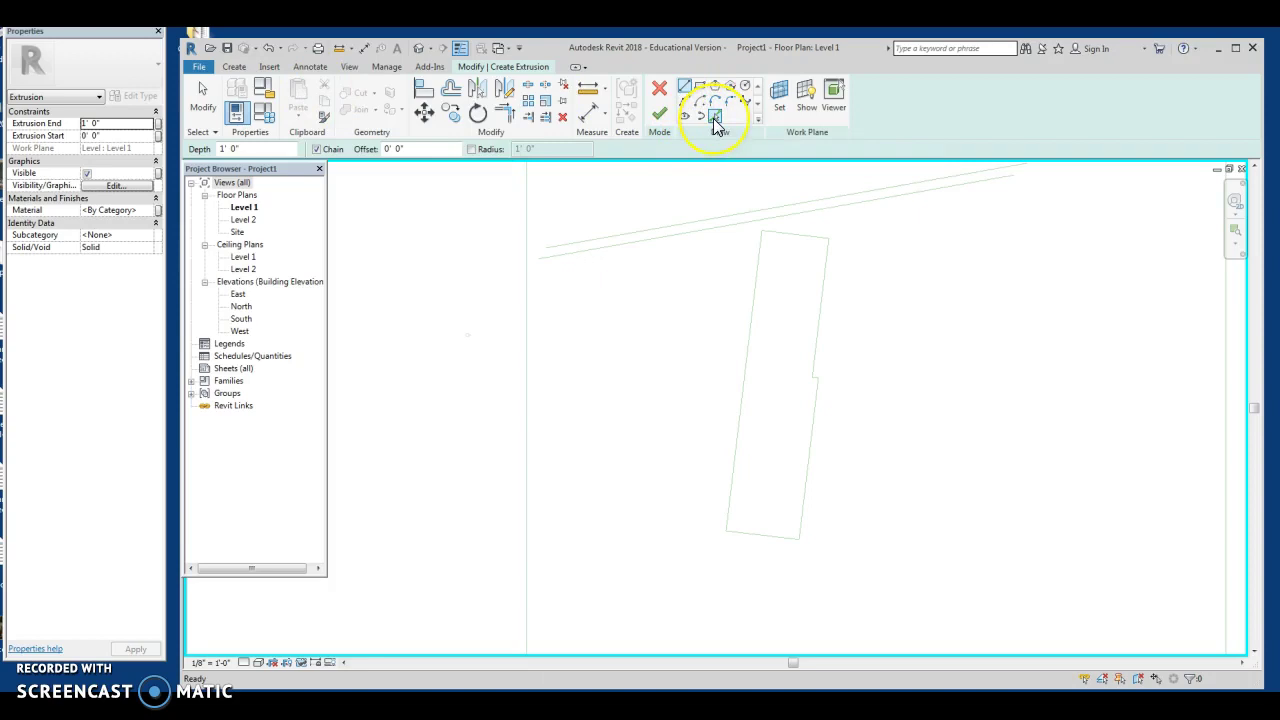
{"action": "left_click", "coordinate": [715, 118]}
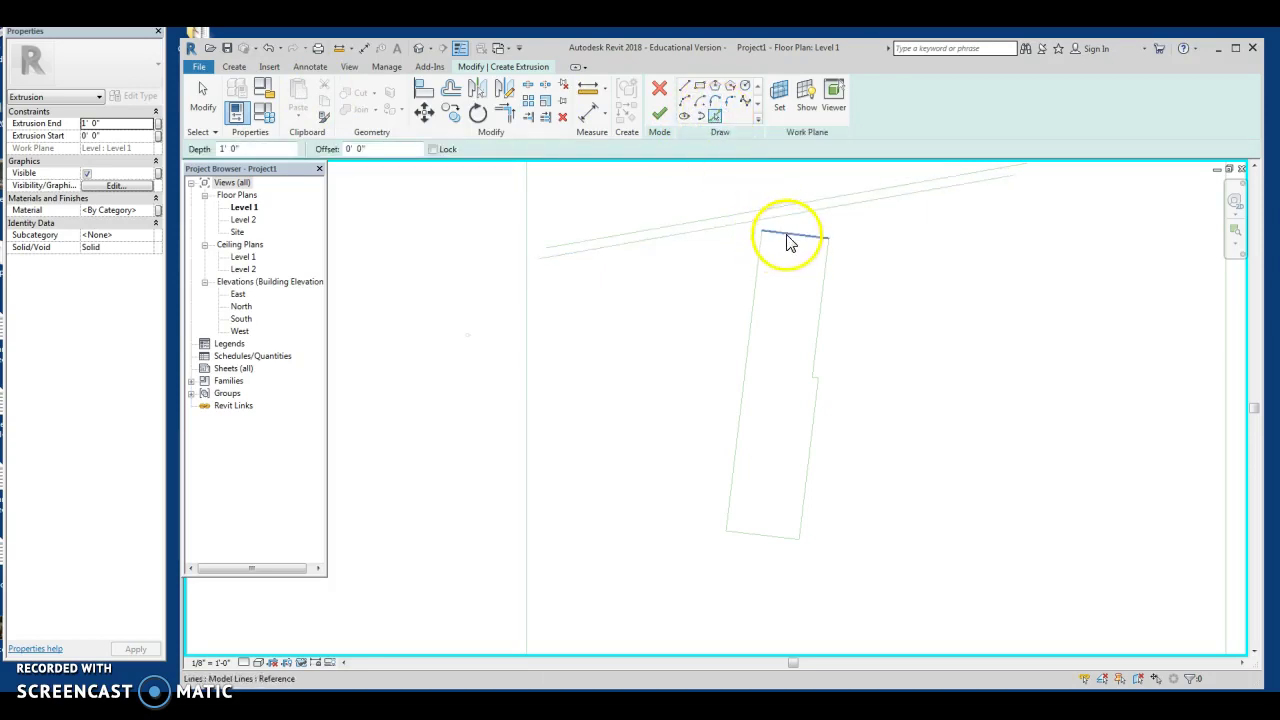
{"action": "left_click", "coordinate": [760, 268]}
{"action": "left_click", "coordinate": [760, 268]}
{"action": "left_click", "coordinate": [825, 286]}
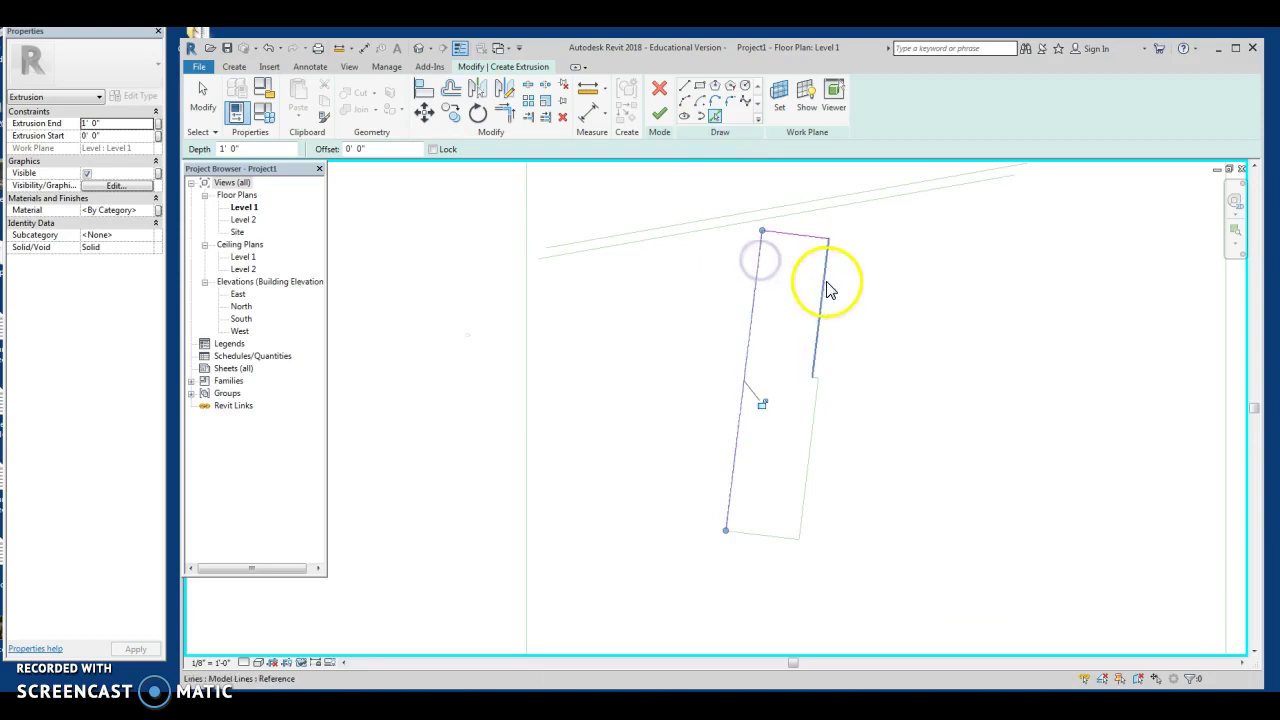
{"action": "left_click", "coordinate": [819, 410]}
{"action": "left_click", "coordinate": [754, 535]}
{"action": "scroll", "coordinate": [785, 373], "scroll_direction": "up", "scroll_amount": 3}
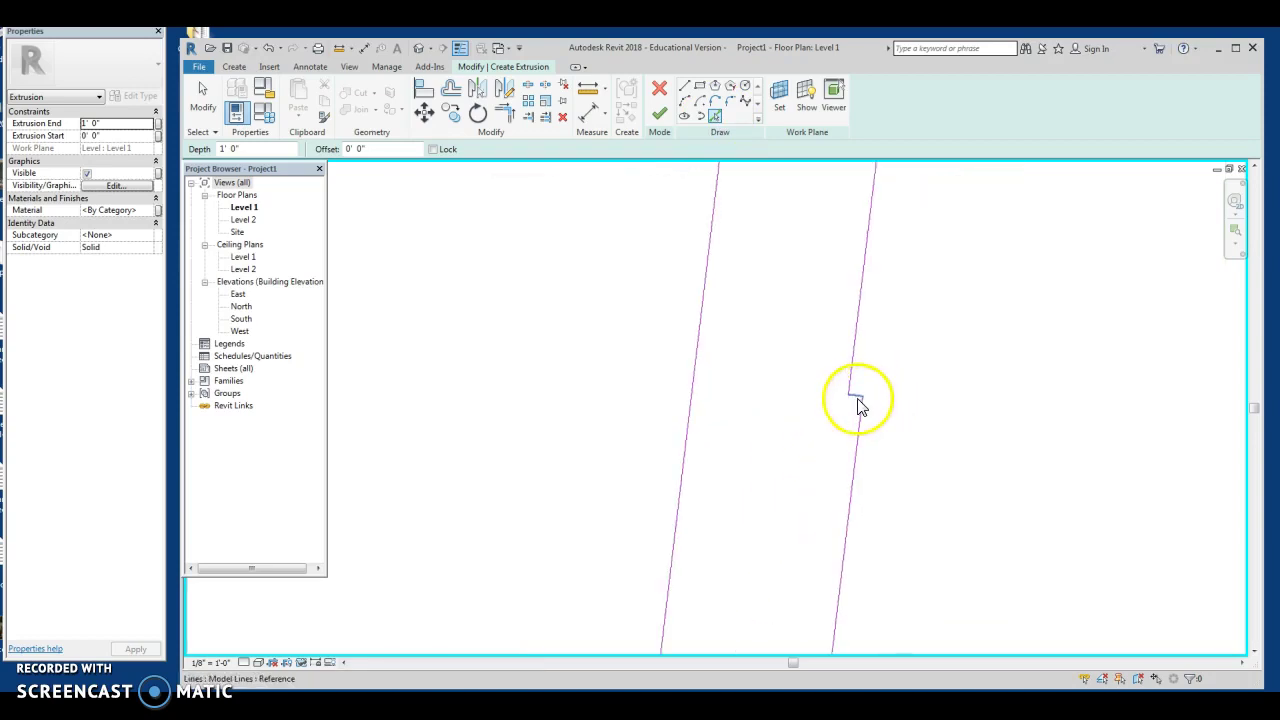
{"action": "scroll", "coordinate": [900, 389], "scroll_direction": "down", "scroll_amount": 3}
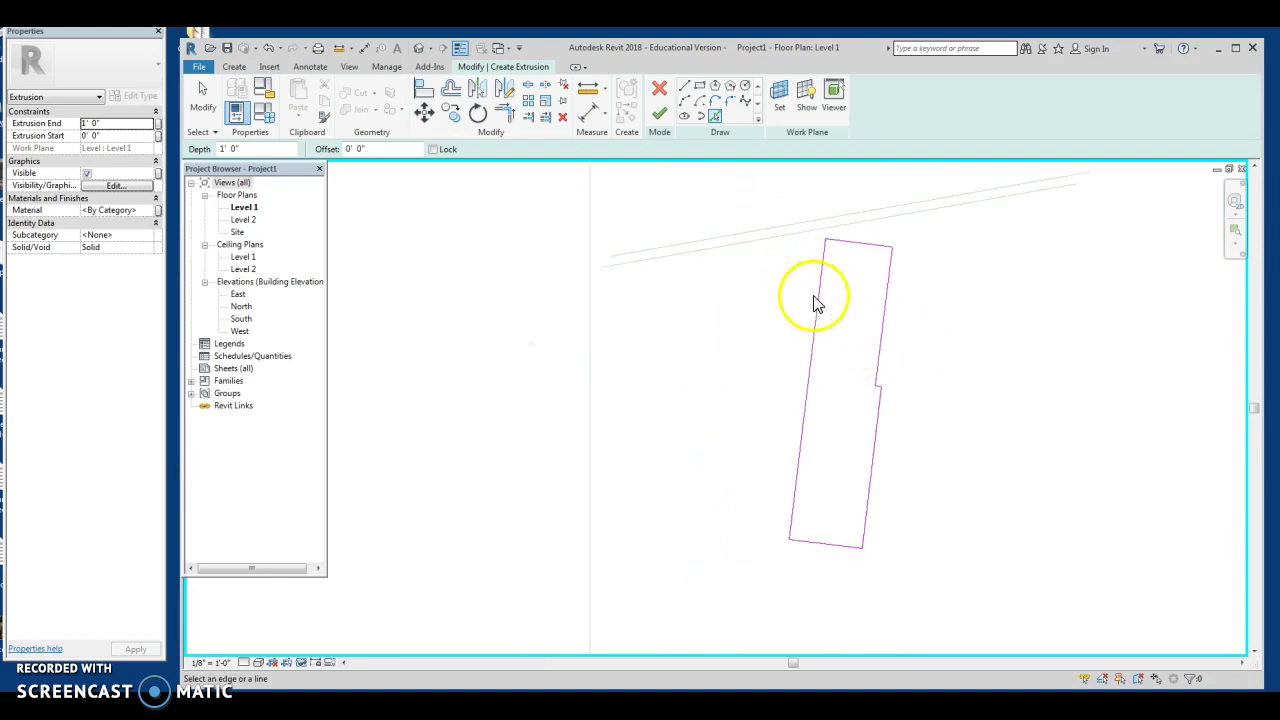
Step: Remove the short jog line from the extrusion sketch and try to finish with the open profile
{"action": "key", "text": "Escape"}
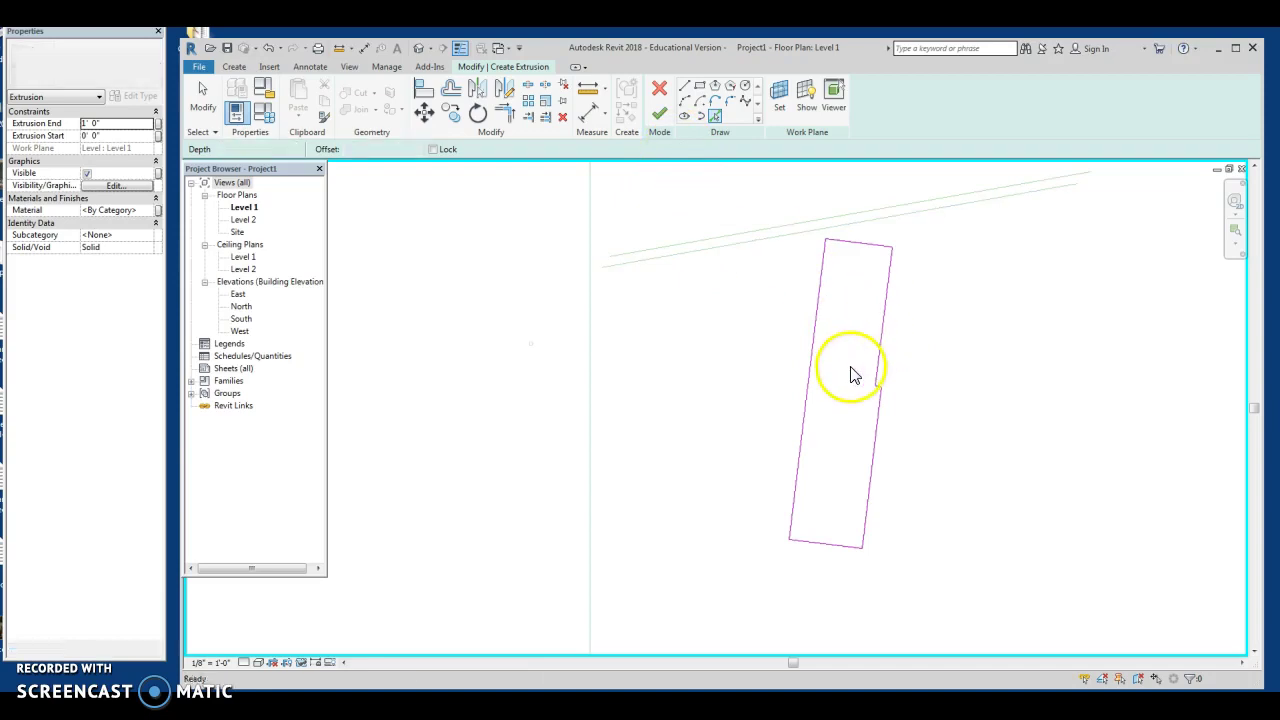
{"action": "left_click_drag", "start_coordinate": [907, 412], "coordinate": [910, 412]}
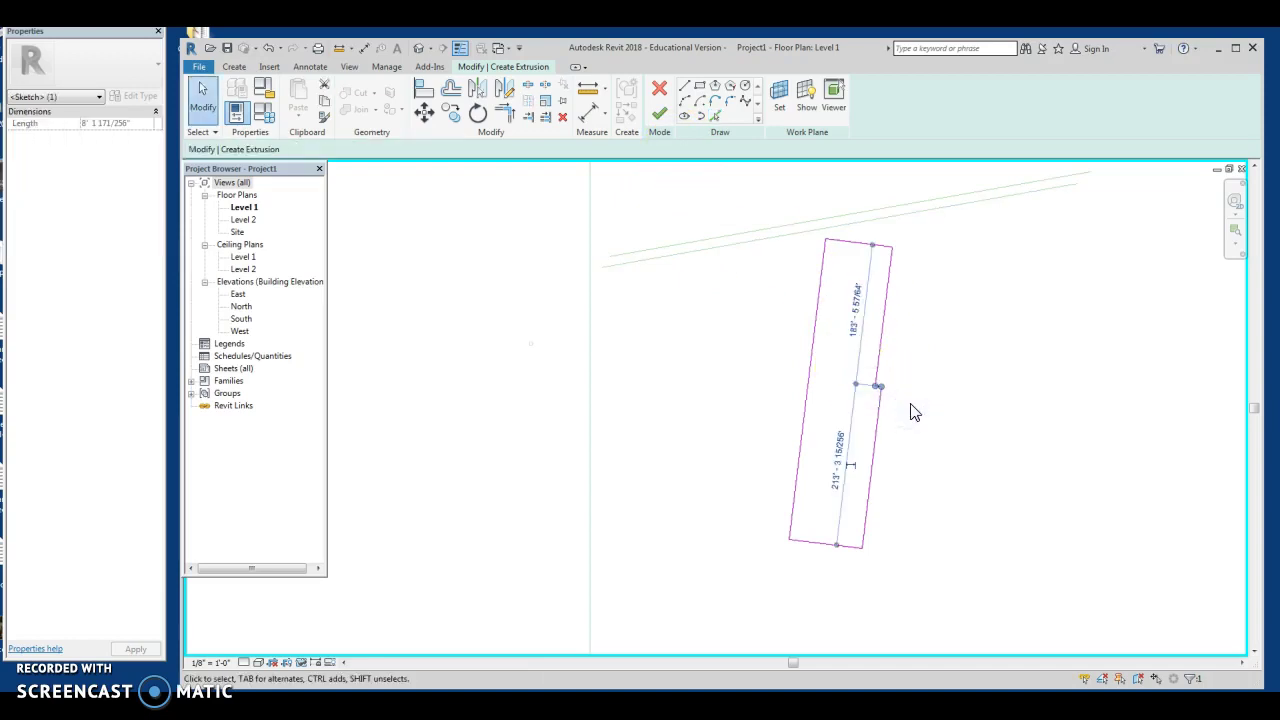
{"action": "left_click", "coordinate": [904, 396]}
{"action": "left_click", "coordinate": [659, 114]}
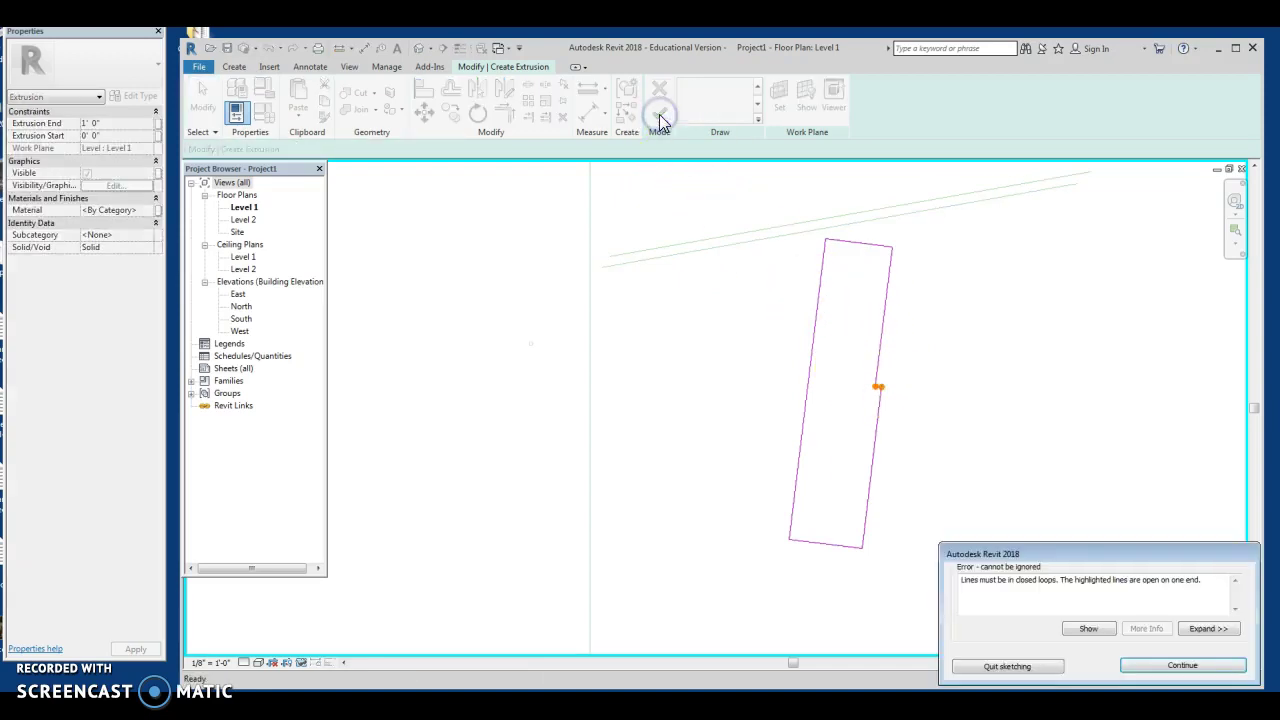
{"action": "left_click", "coordinate": [1184, 667]}
Step: Pick the short jog on the east side back into the sketch to close the profile, and finish the extrusion
{"action": "scroll", "coordinate": [854, 391], "scroll_direction": "up", "scroll_amount": 3}
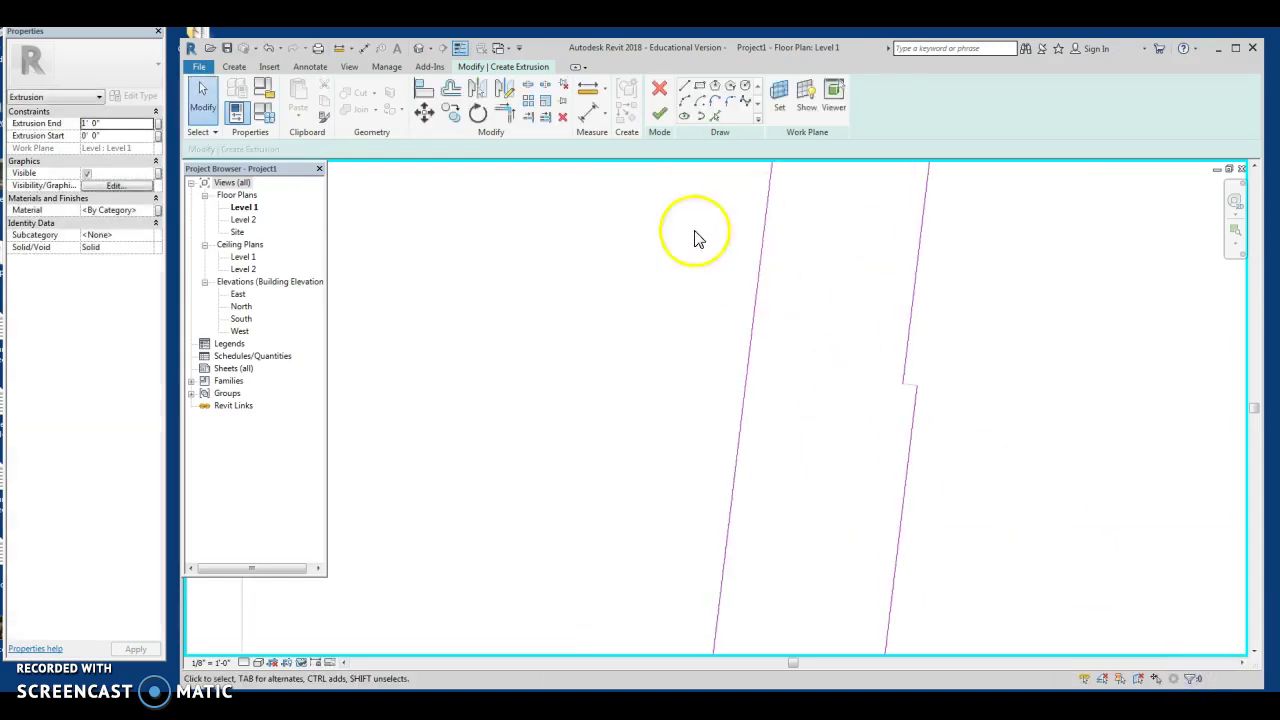
{"action": "left_click", "coordinate": [716, 118]}
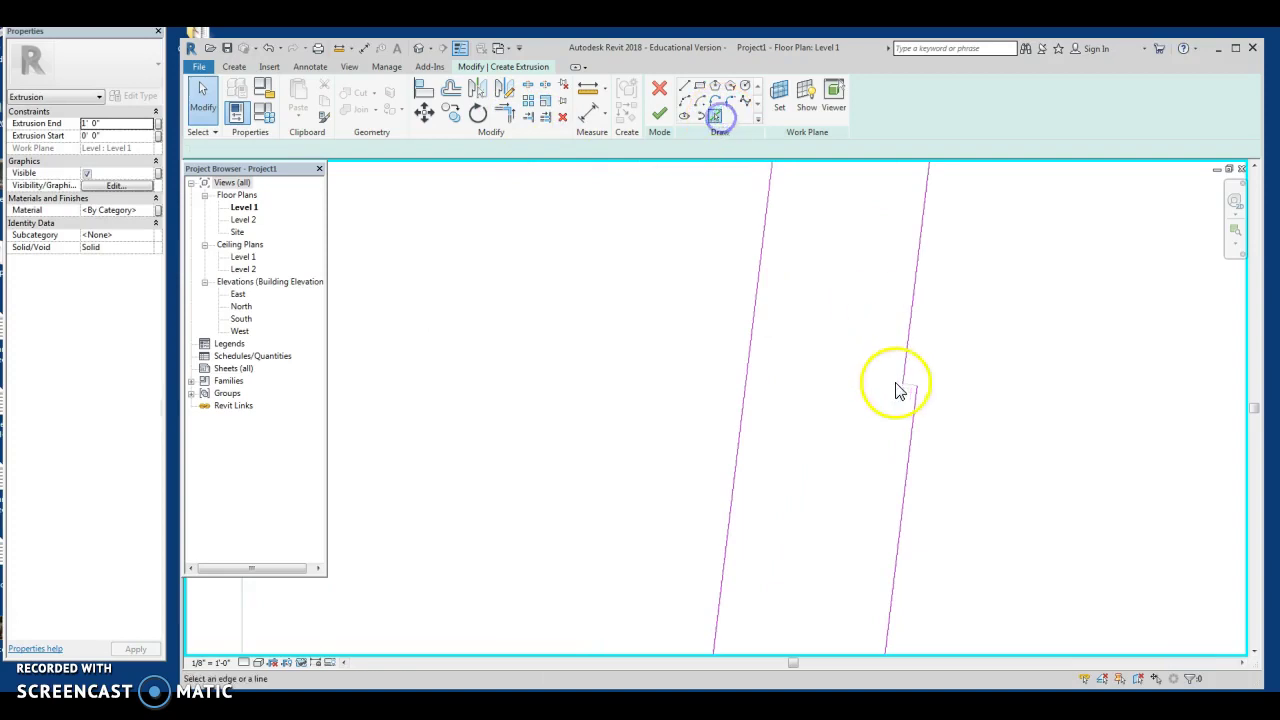
{"action": "scroll", "coordinate": [940, 380], "scroll_direction": "down", "scroll_amount": 2}
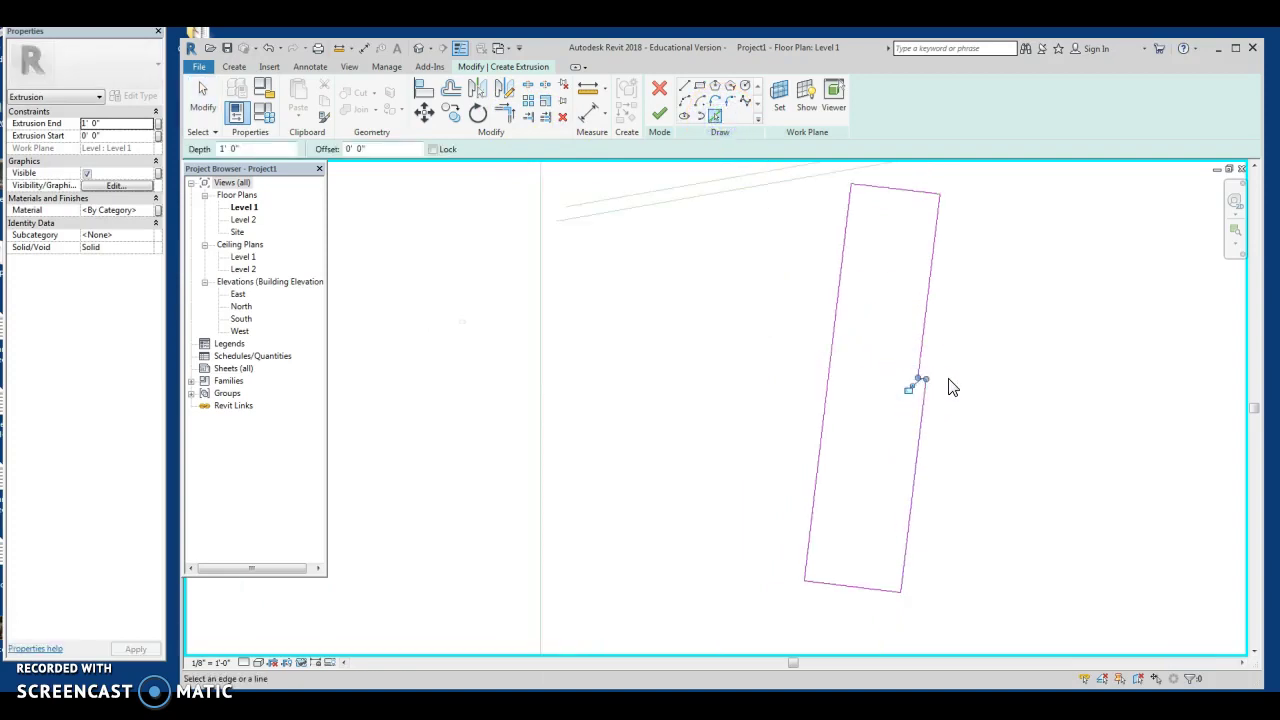
{"action": "scroll", "coordinate": [989, 379], "scroll_direction": "down", "scroll_amount": 2}
{"action": "middle_click_drag", "start_coordinate": [989, 379], "coordinate": [861, 421]}
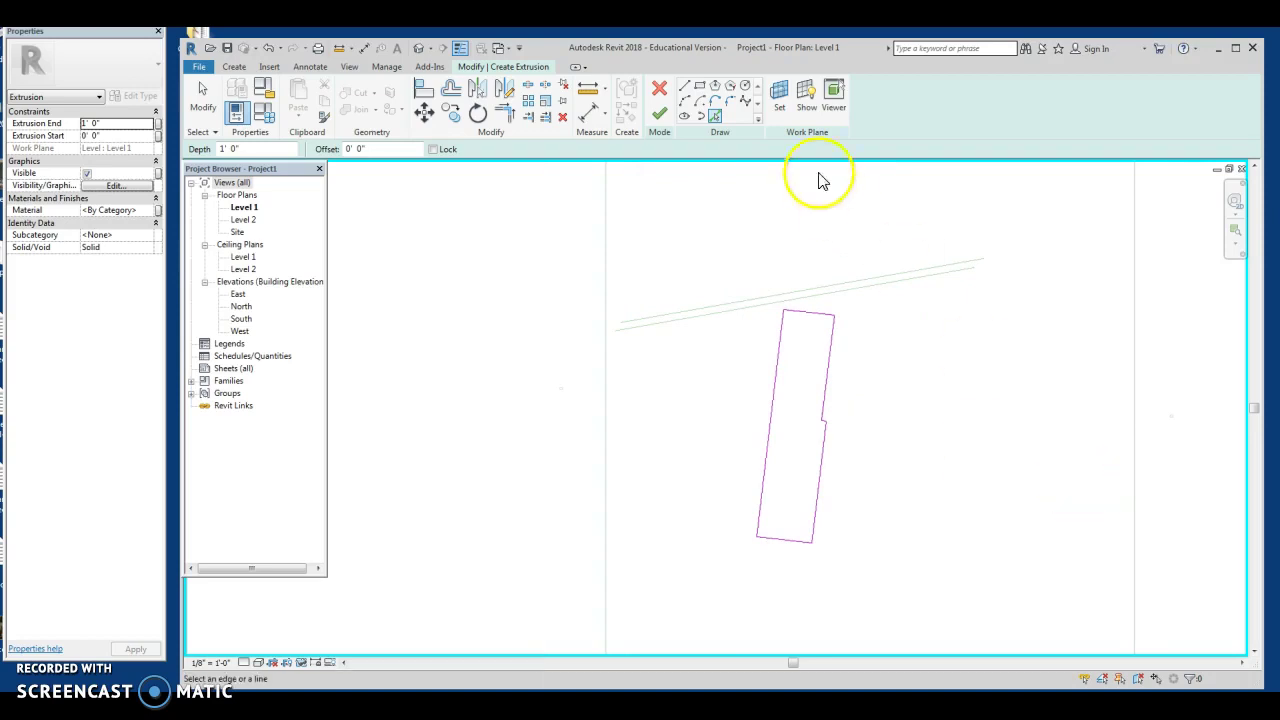
{"action": "left_click", "coordinate": [658, 118]}
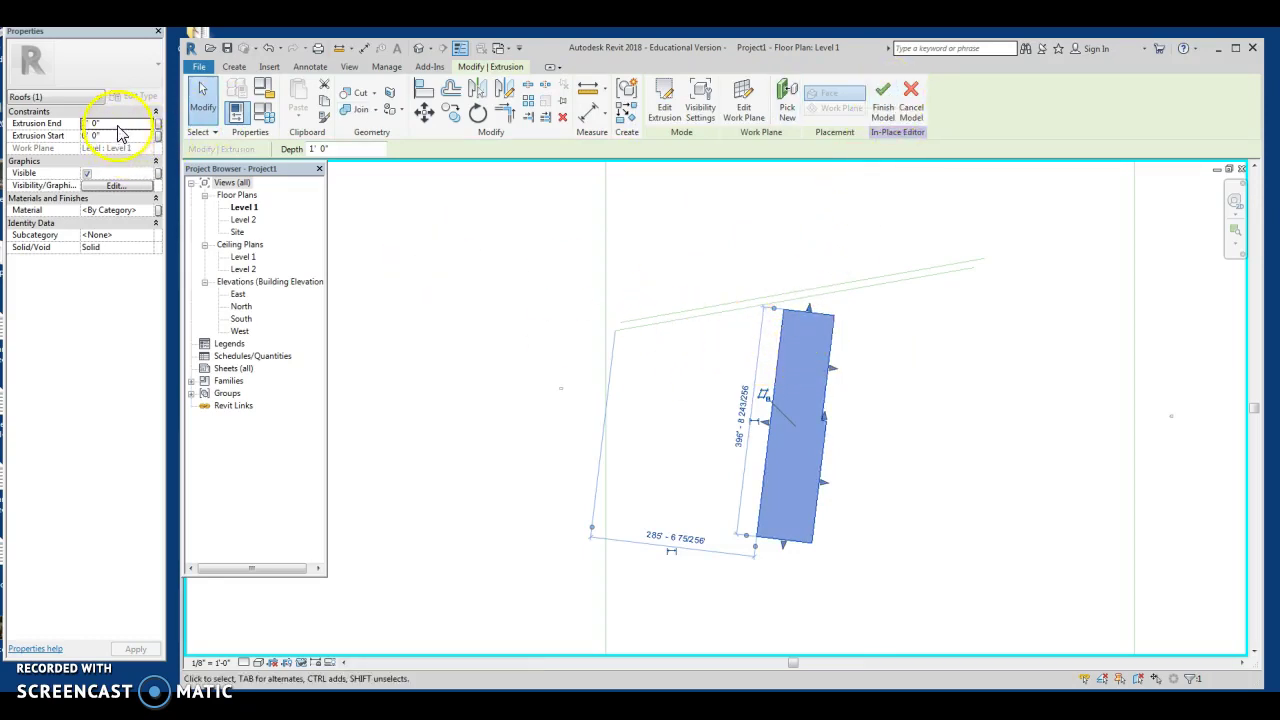
Step: Set the building extrusion's end to 14 feet and finish the in-place model
{"action": "left_click", "coordinate": [115, 124]}
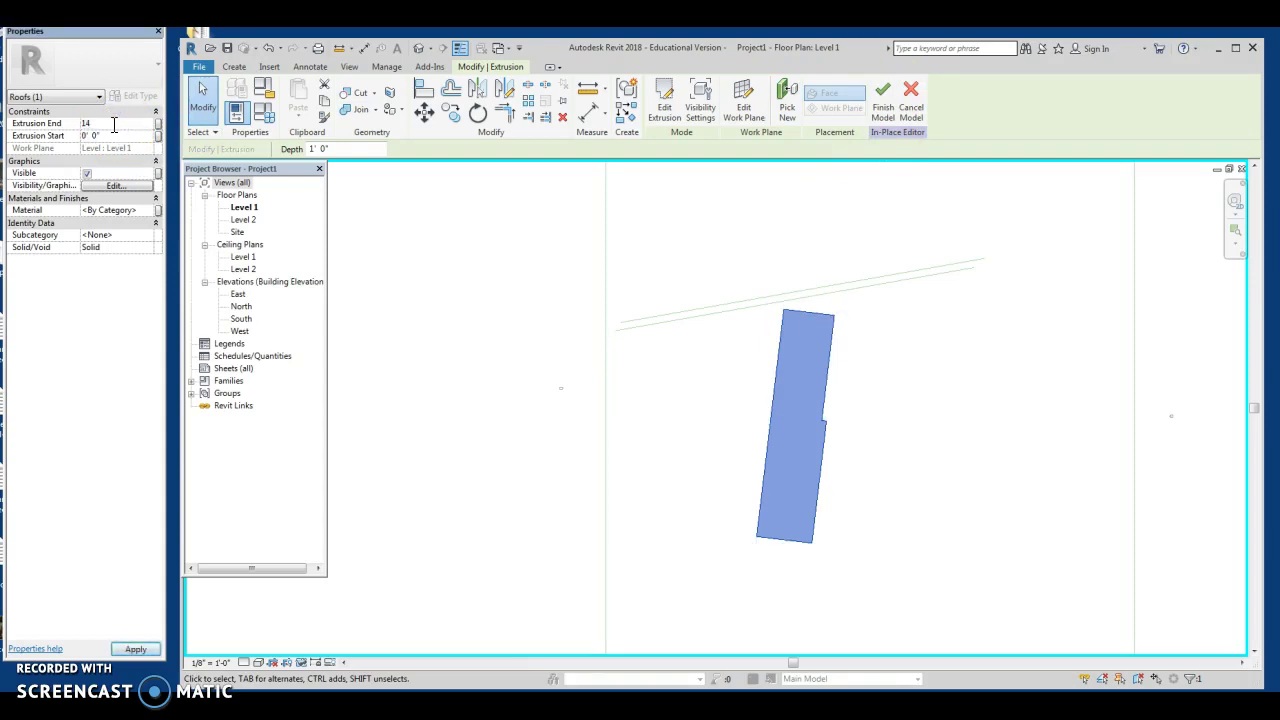
{"action": "type", "text": "14"}
{"action": "key", "text": "Return"}
{"action": "left_click", "coordinate": [880, 95]}
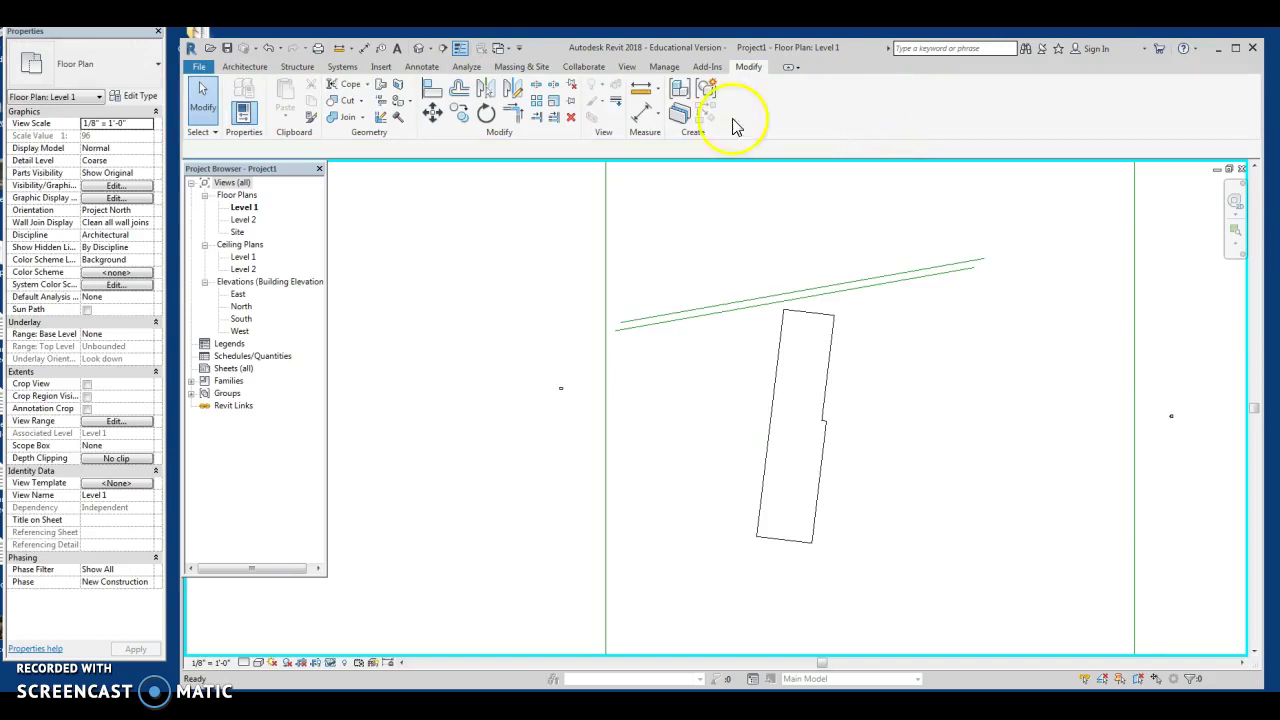
Step: Open the default 3D view and look at the extruded building up close
{"action": "left_click", "coordinate": [418, 50]}
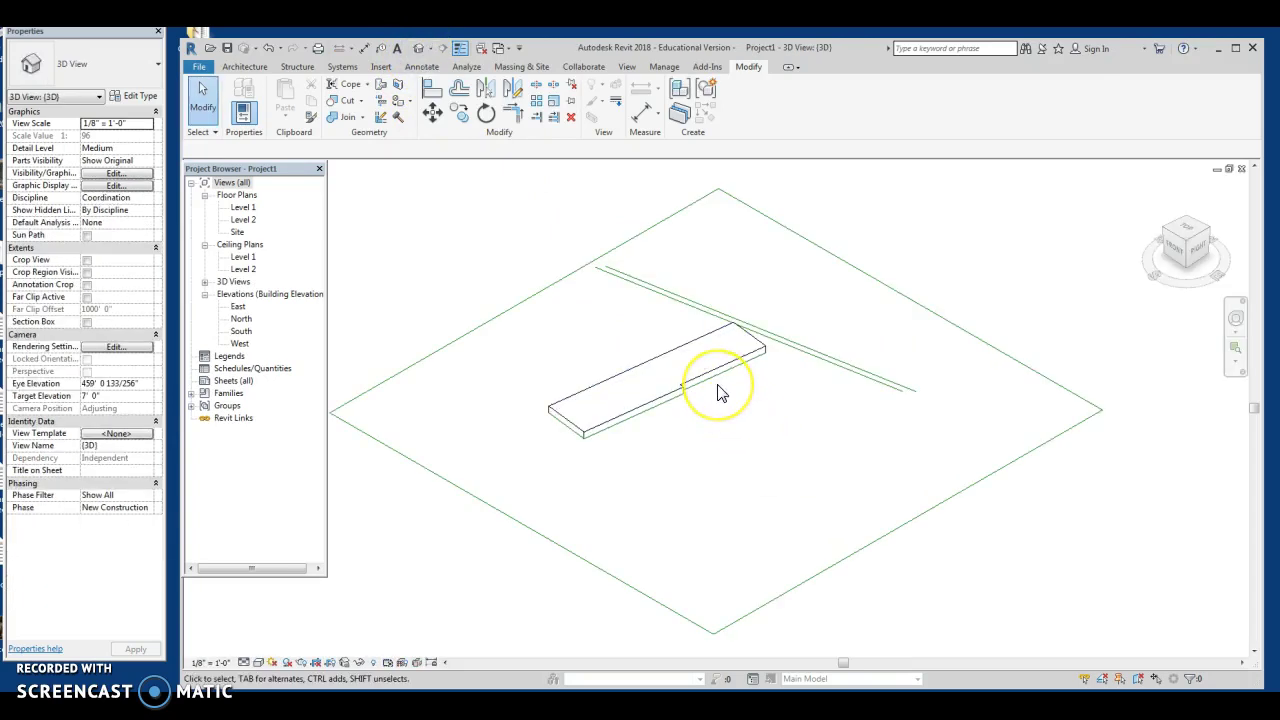
{"action": "left_click", "coordinate": [722, 390]}
{"action": "left_click", "coordinate": [634, 490]}
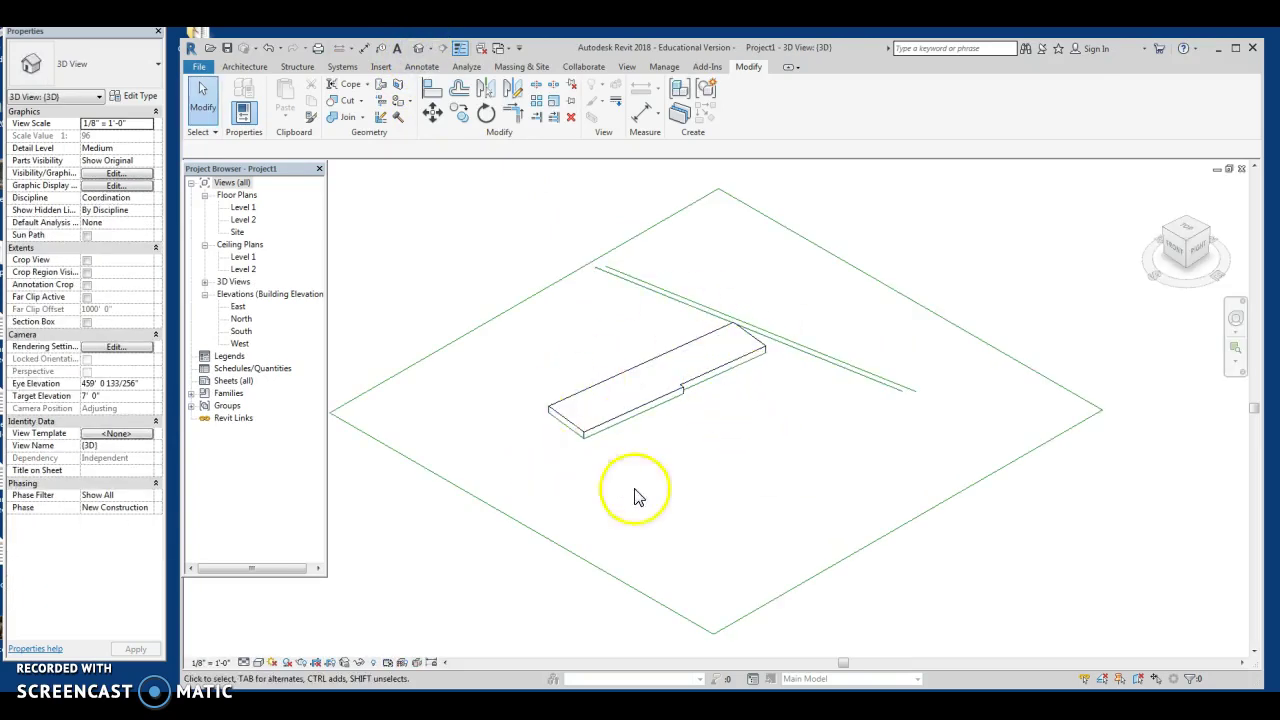
{"action": "scroll", "coordinate": [731, 452], "scroll_direction": "up", "scroll_amount": 3}
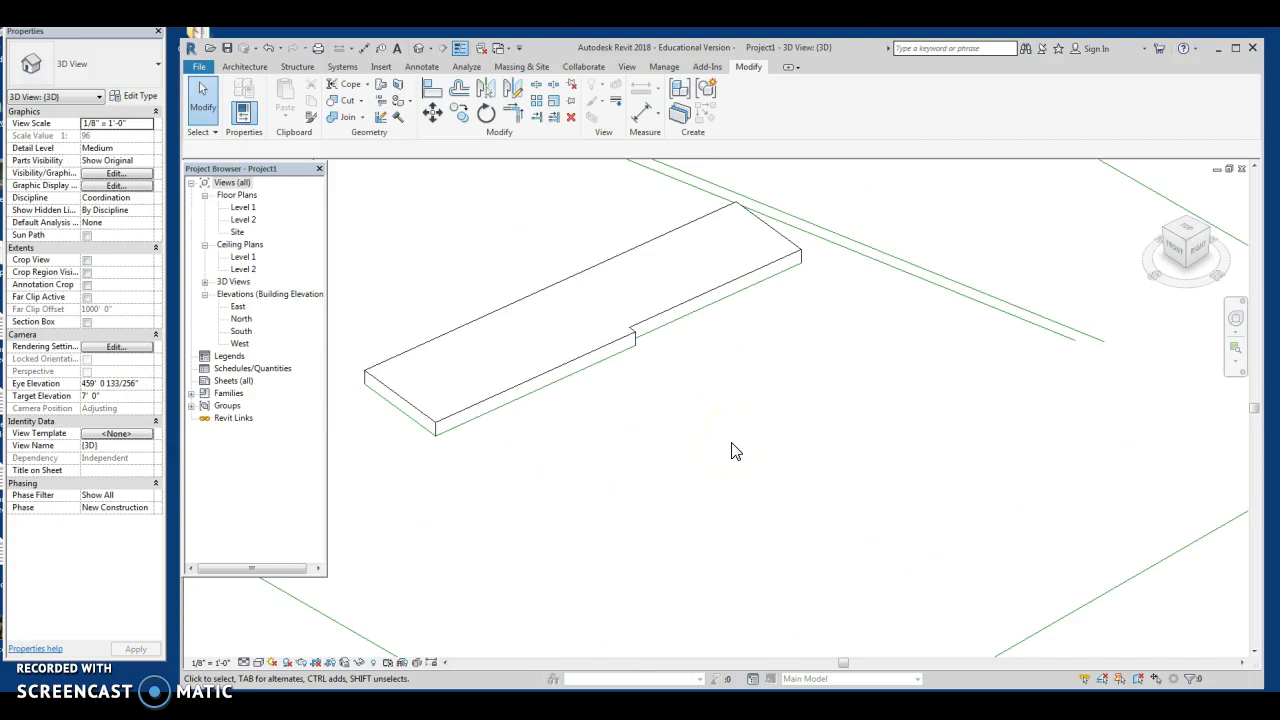
Step: Compare the Shaded, Consistent Colors and Realistic visual styles in the 3D view, and return it to Hidden Line
{"action": "left_click", "coordinate": [258, 663]}
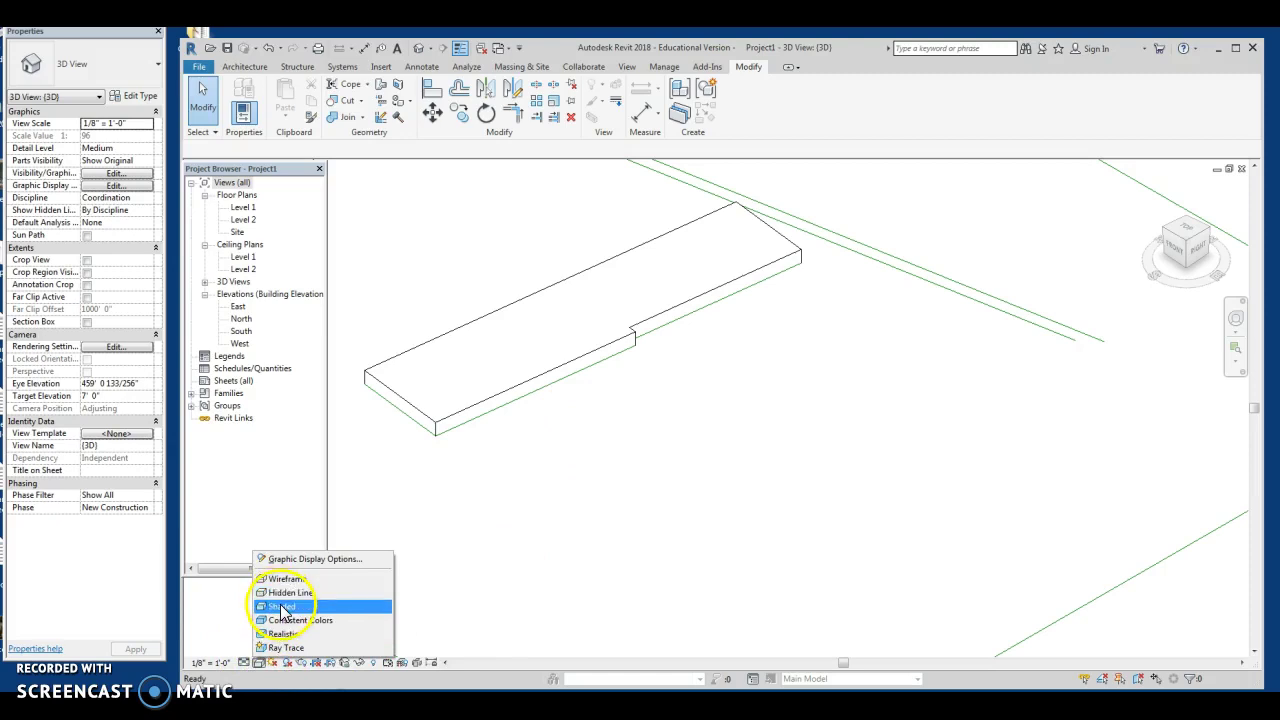
{"action": "left_click", "coordinate": [283, 607]}
{"action": "left_click", "coordinate": [259, 664]}
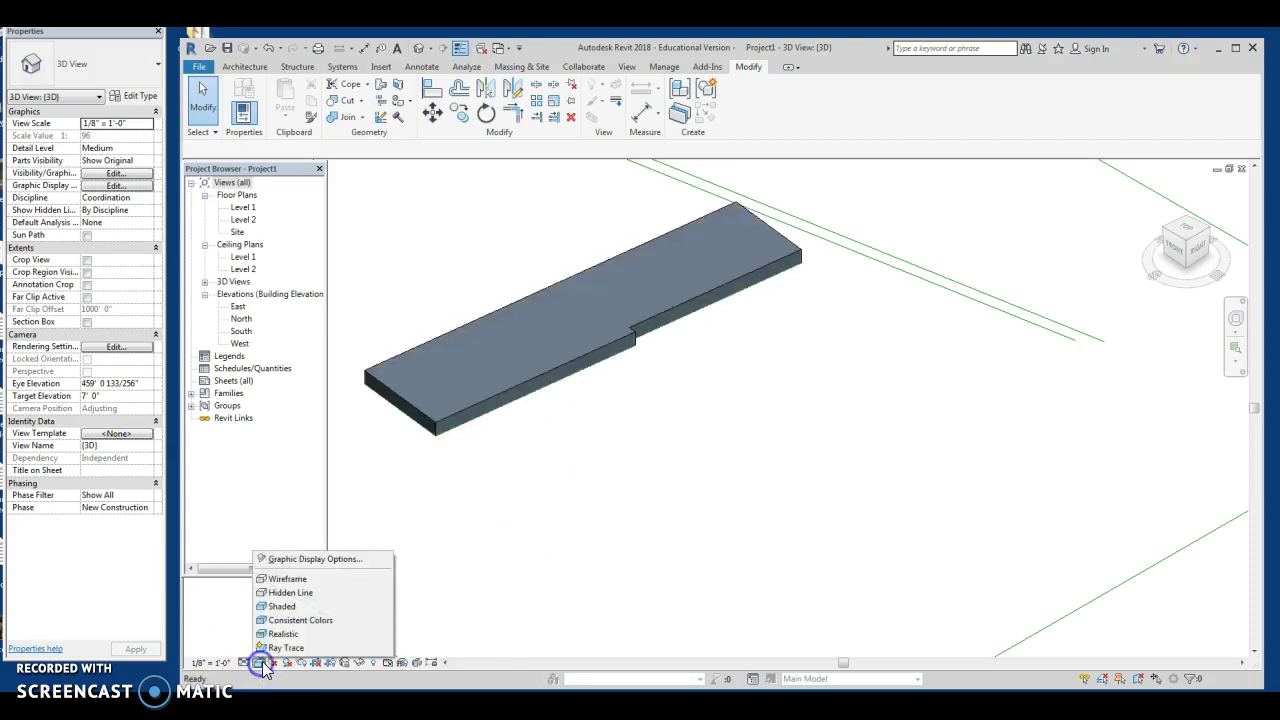
{"action": "left_click", "coordinate": [283, 626]}
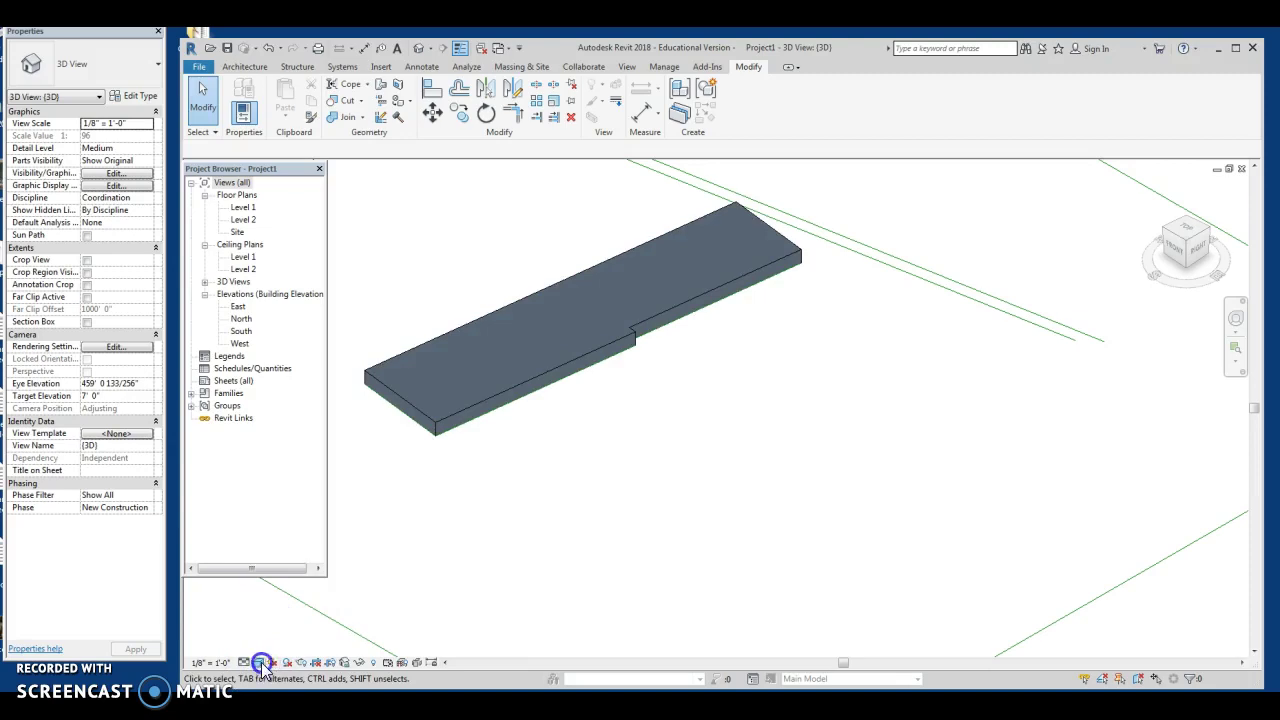
{"action": "left_click", "coordinate": [259, 663]}
{"action": "left_click", "coordinate": [277, 635]}
{"action": "left_click", "coordinate": [259, 663]}
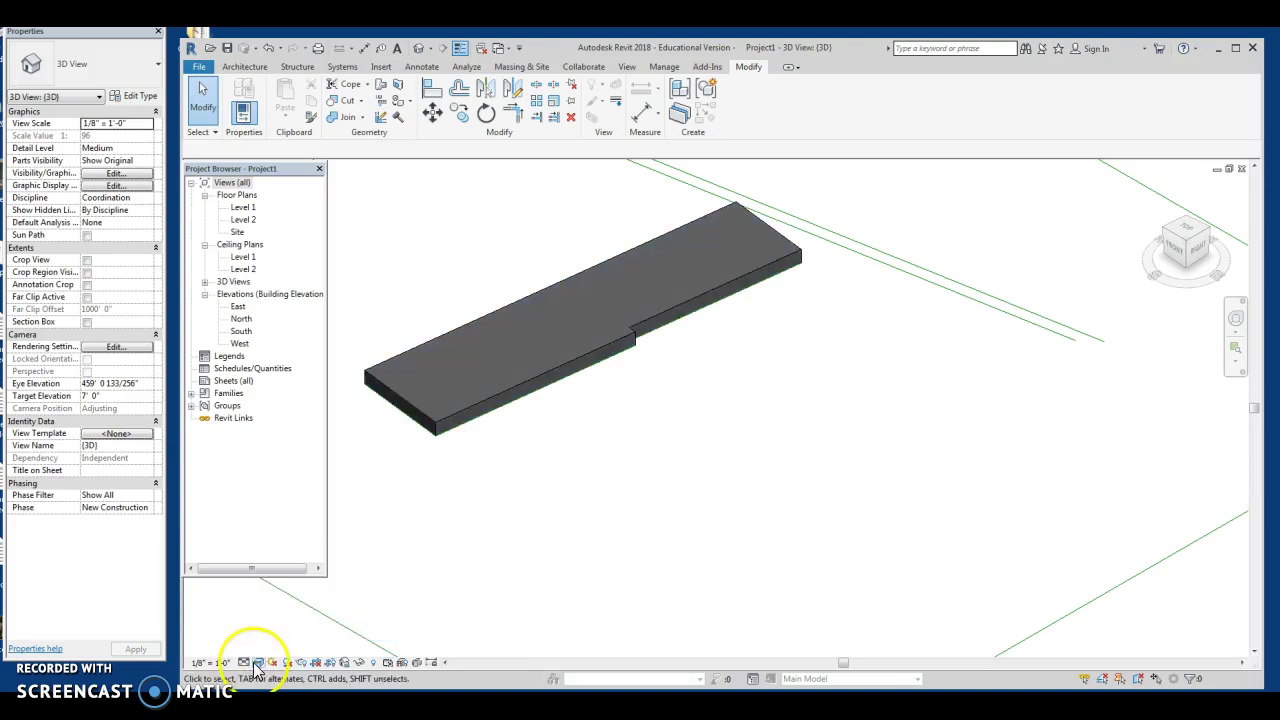
{"action": "left_click", "coordinate": [285, 593]}
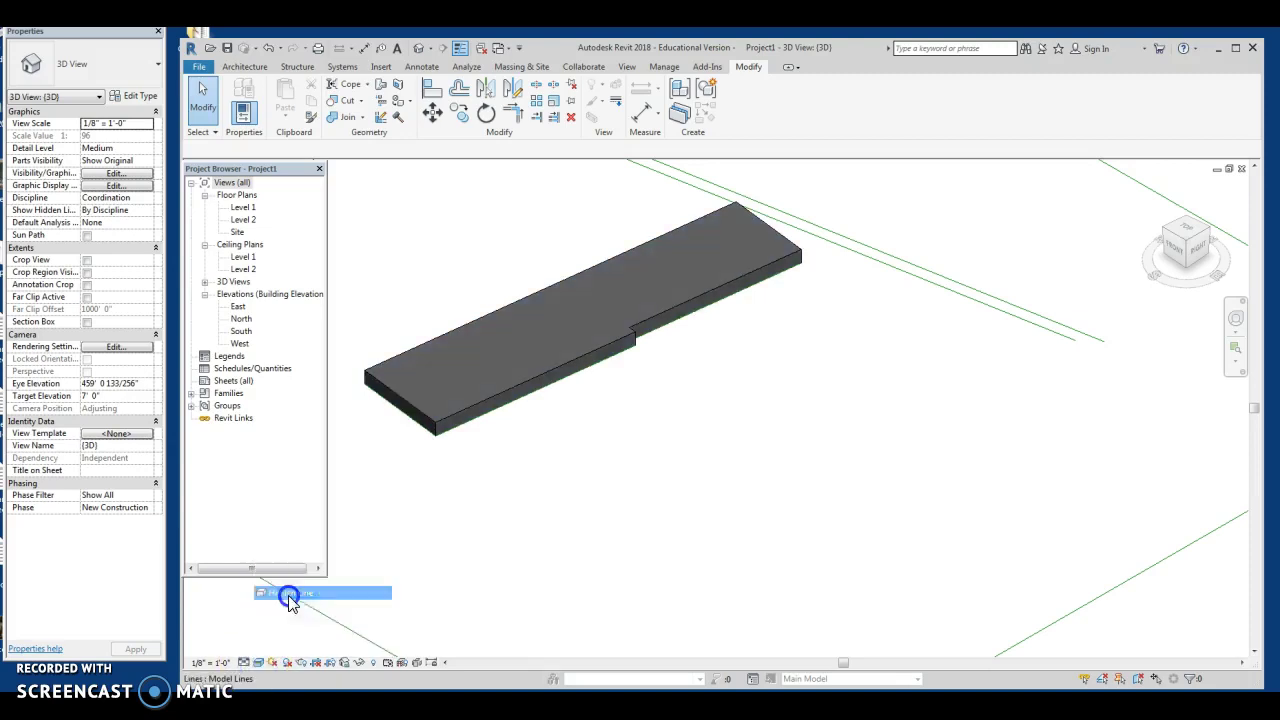